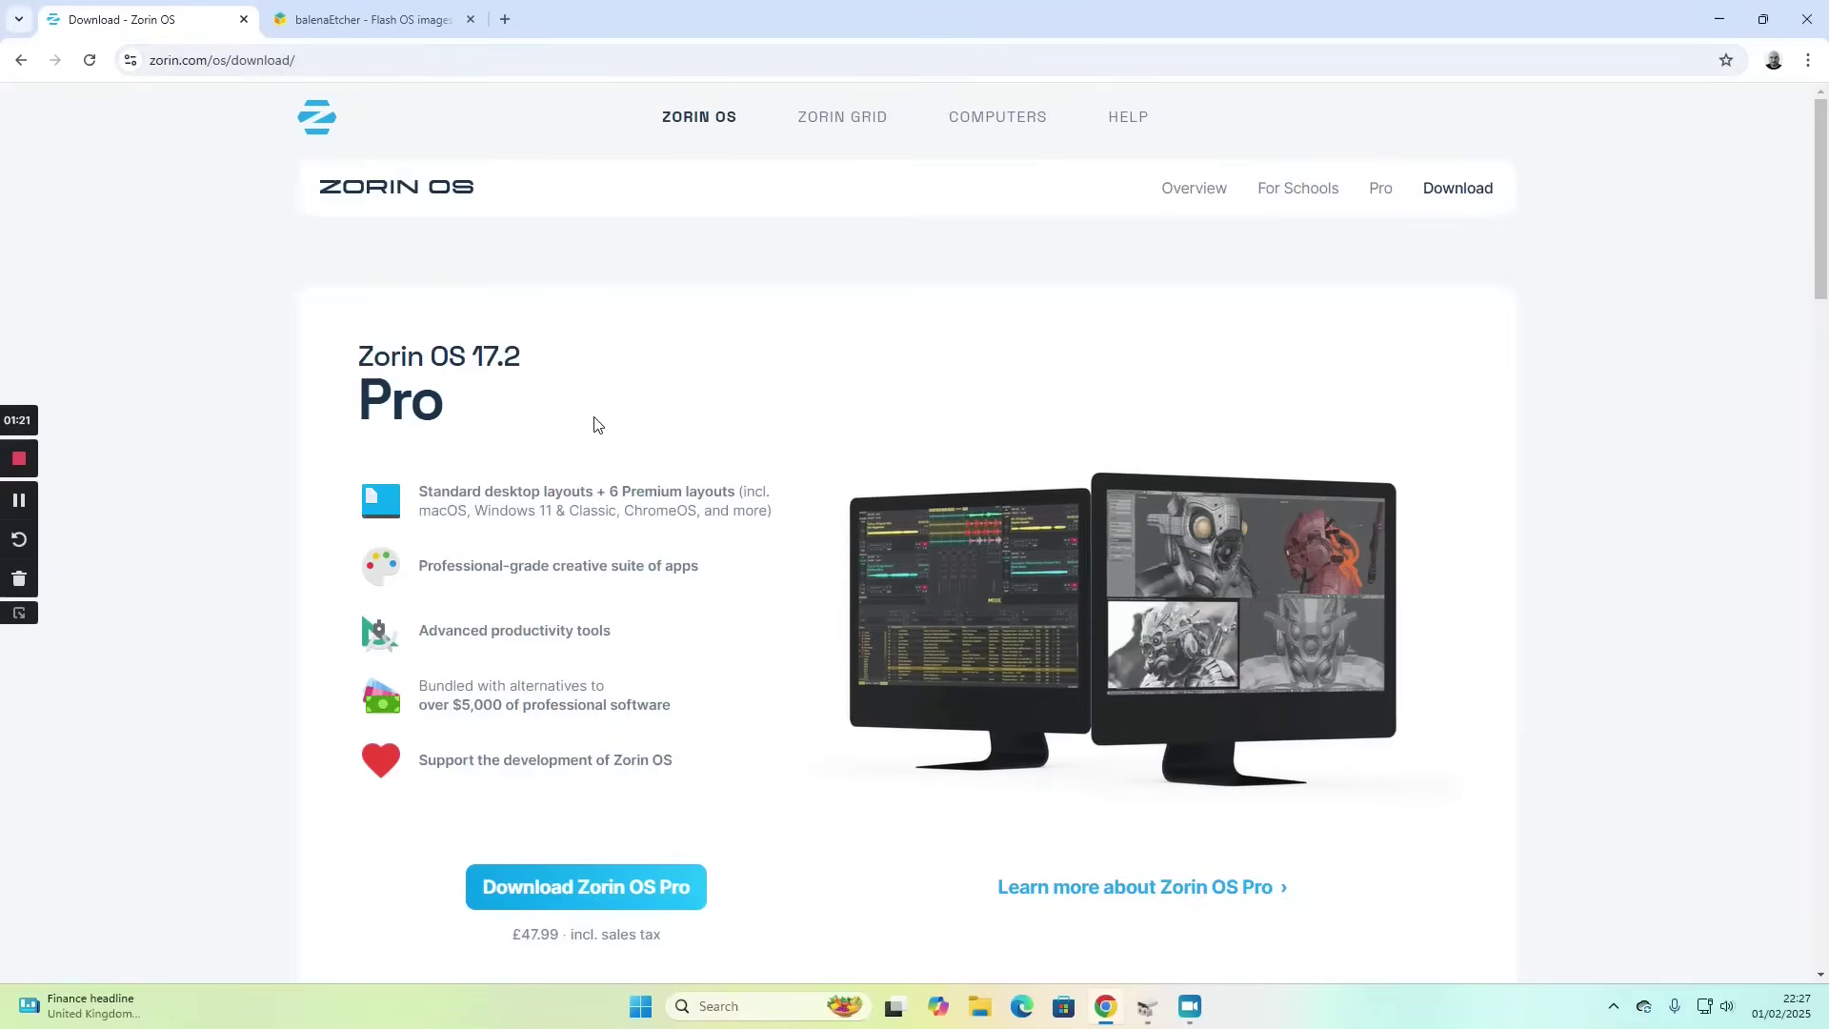
- Download the free Zorin OS 17.2 Core edition, skipping the newsletter signup pop-up
{"action": "scroll", "coordinate": [614, 442], "scroll_direction": "down", "scroll_amount": 3}
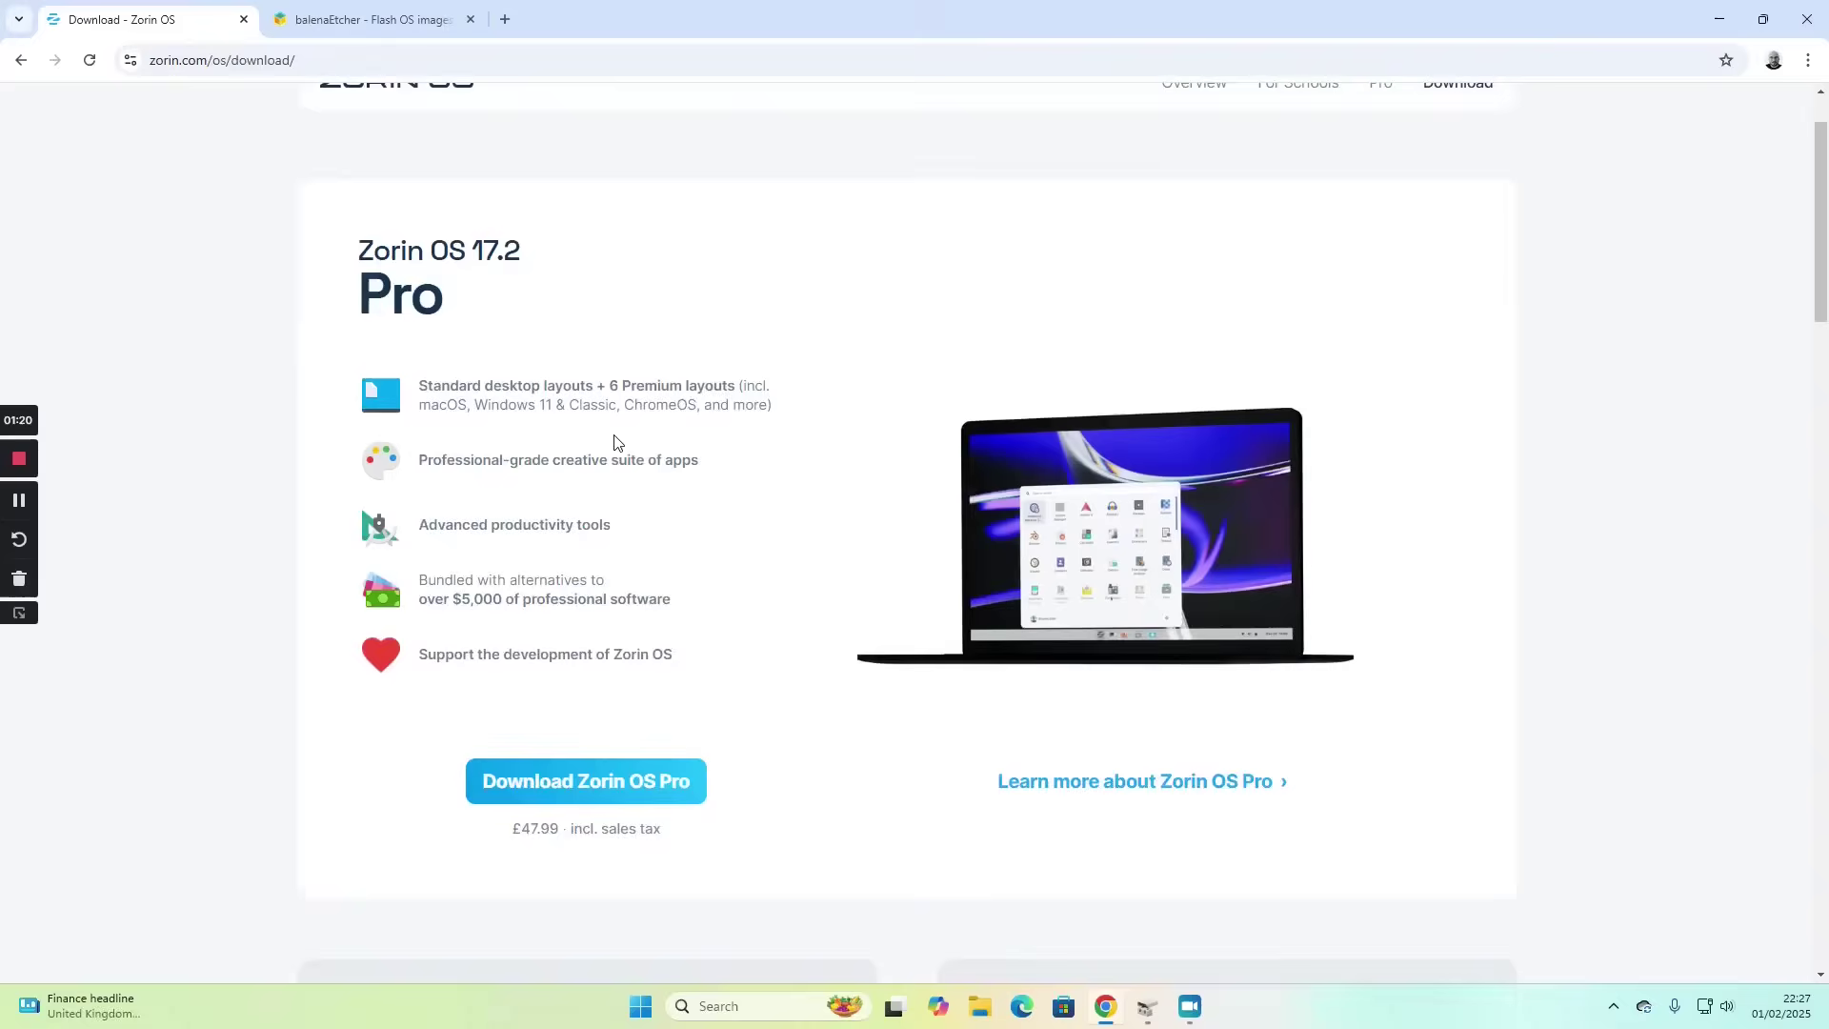
{"action": "scroll", "coordinate": [614, 442], "scroll_direction": "down", "scroll_amount": 2}
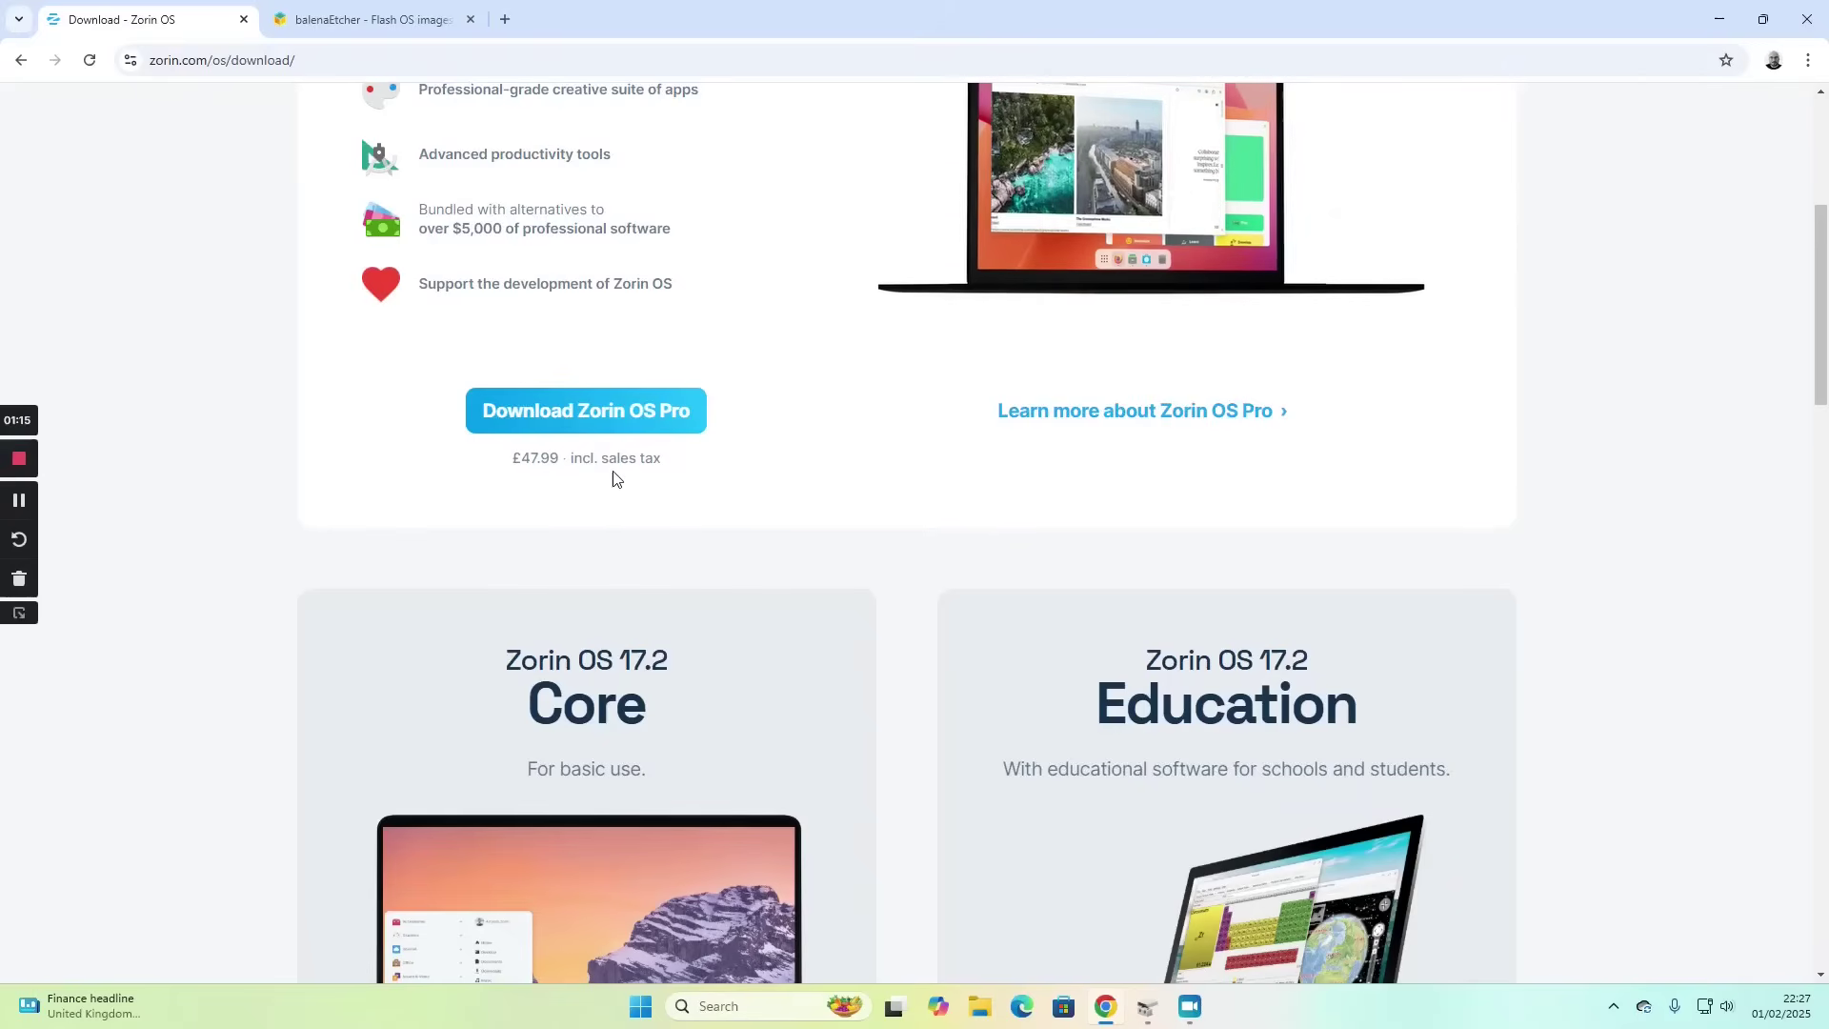
{"action": "scroll", "coordinate": [637, 478], "scroll_direction": "down", "scroll_amount": 7}
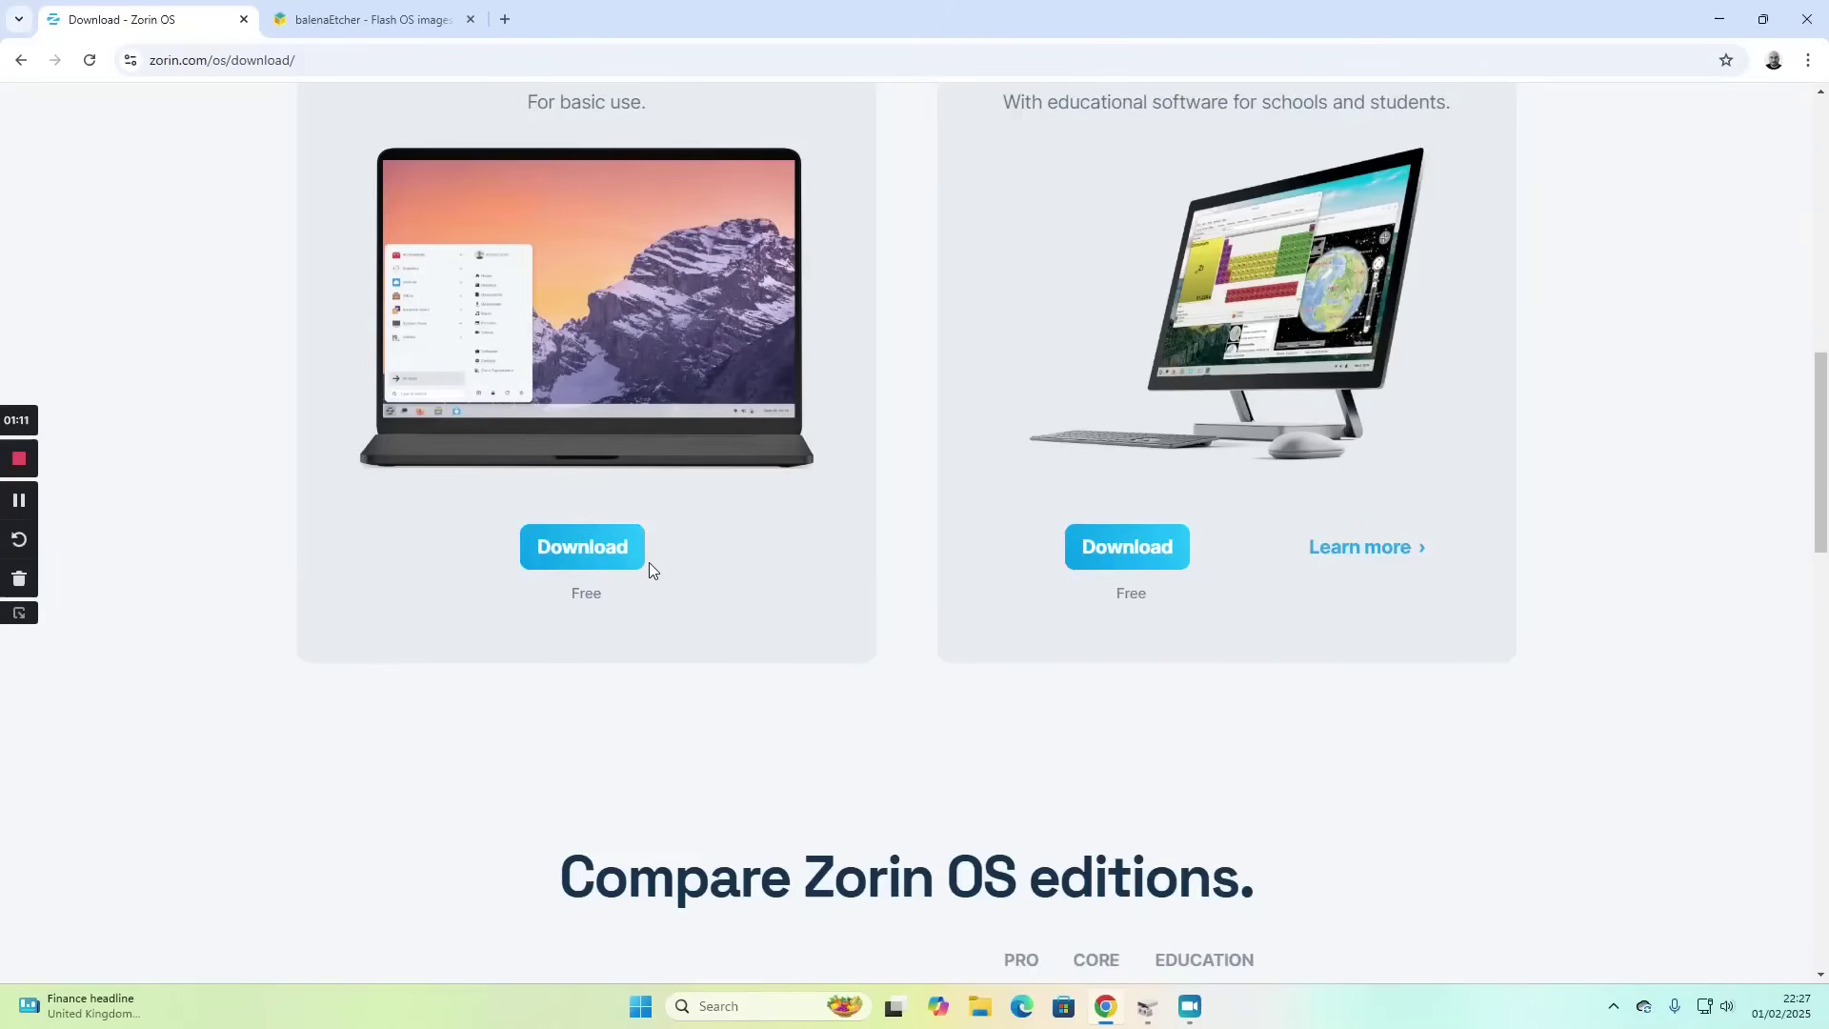
{"action": "scroll", "coordinate": [649, 562], "scroll_direction": "up", "scroll_amount": 2}
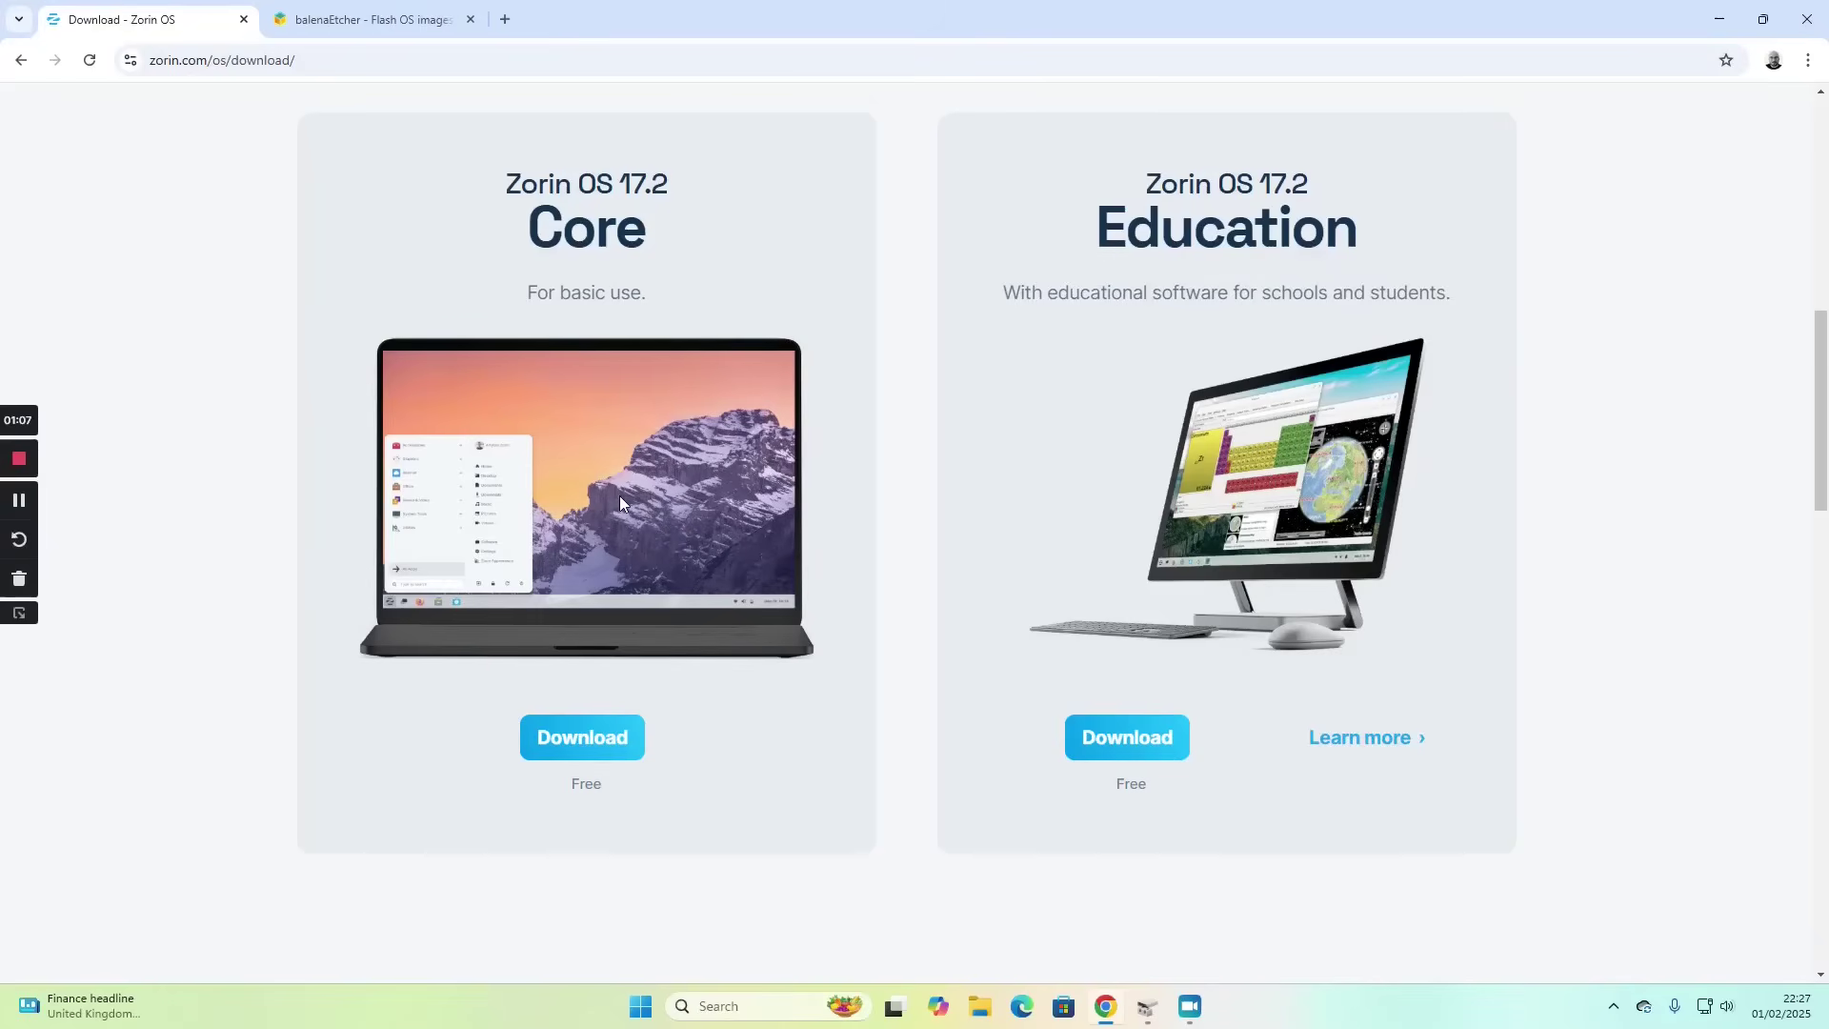
{"action": "left_click", "coordinate": [592, 740]}
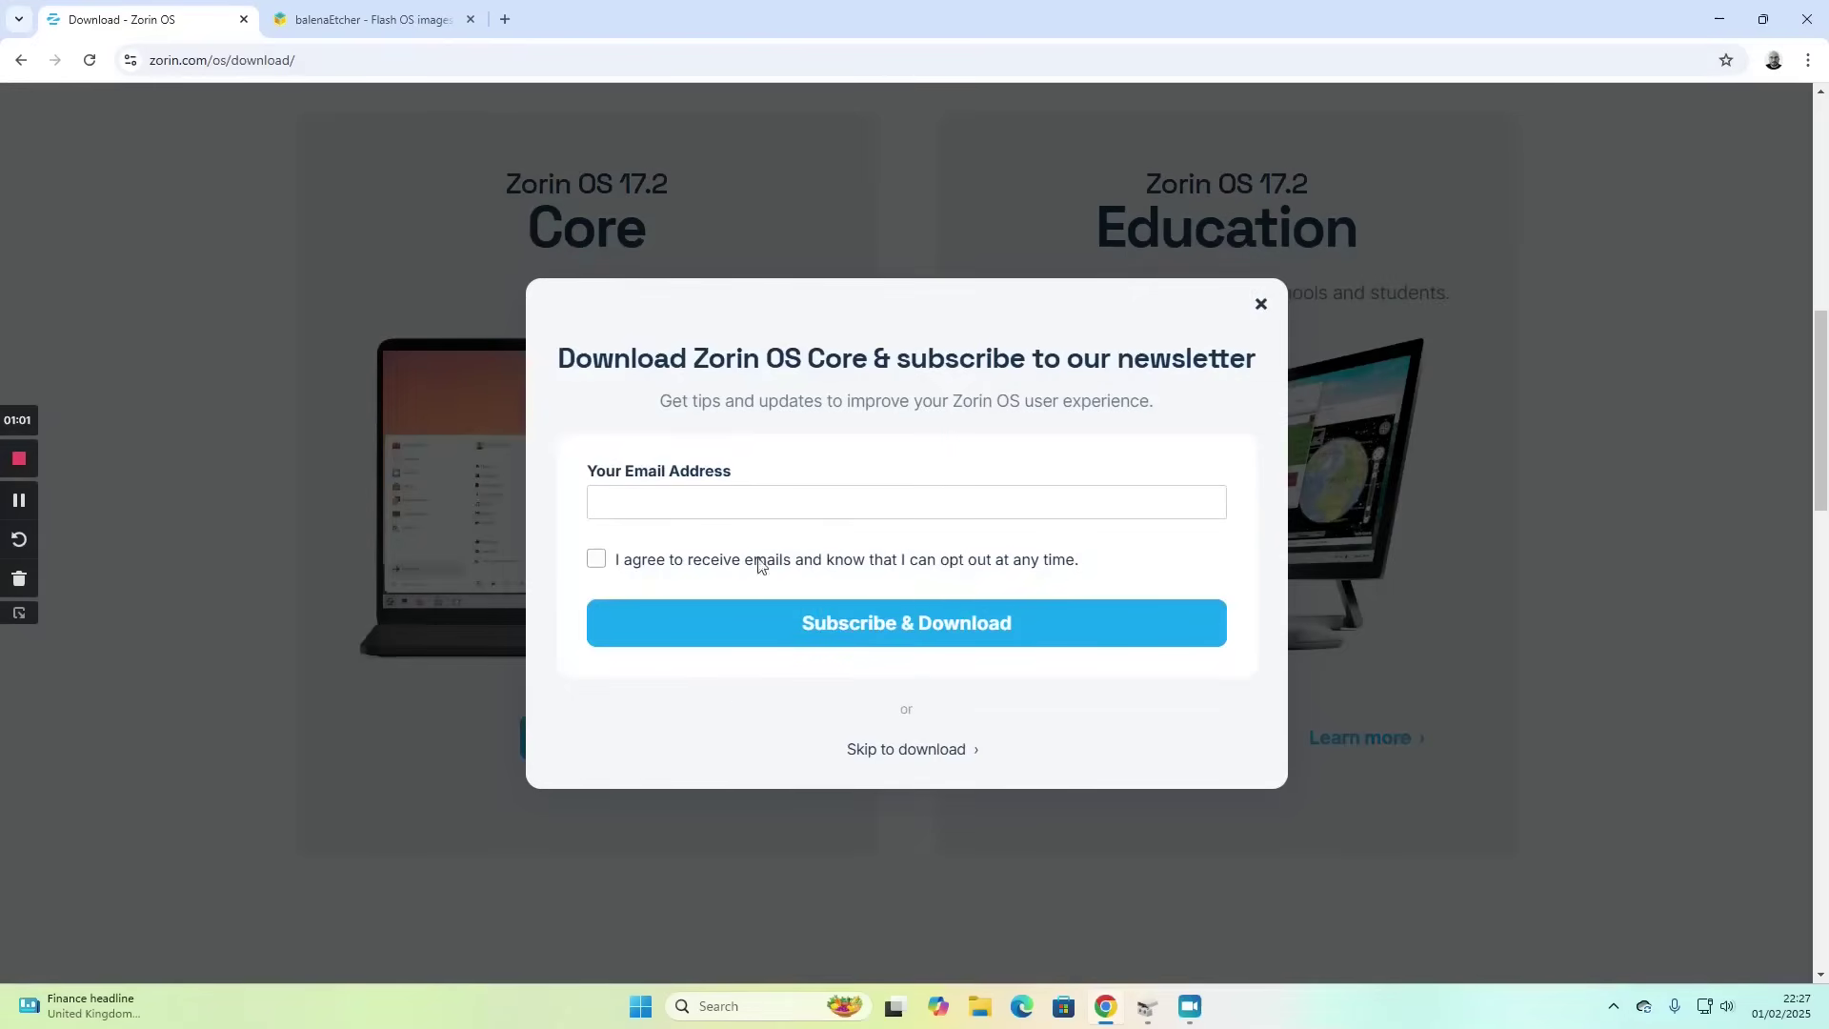
{"action": "left_click", "coordinate": [910, 751]}
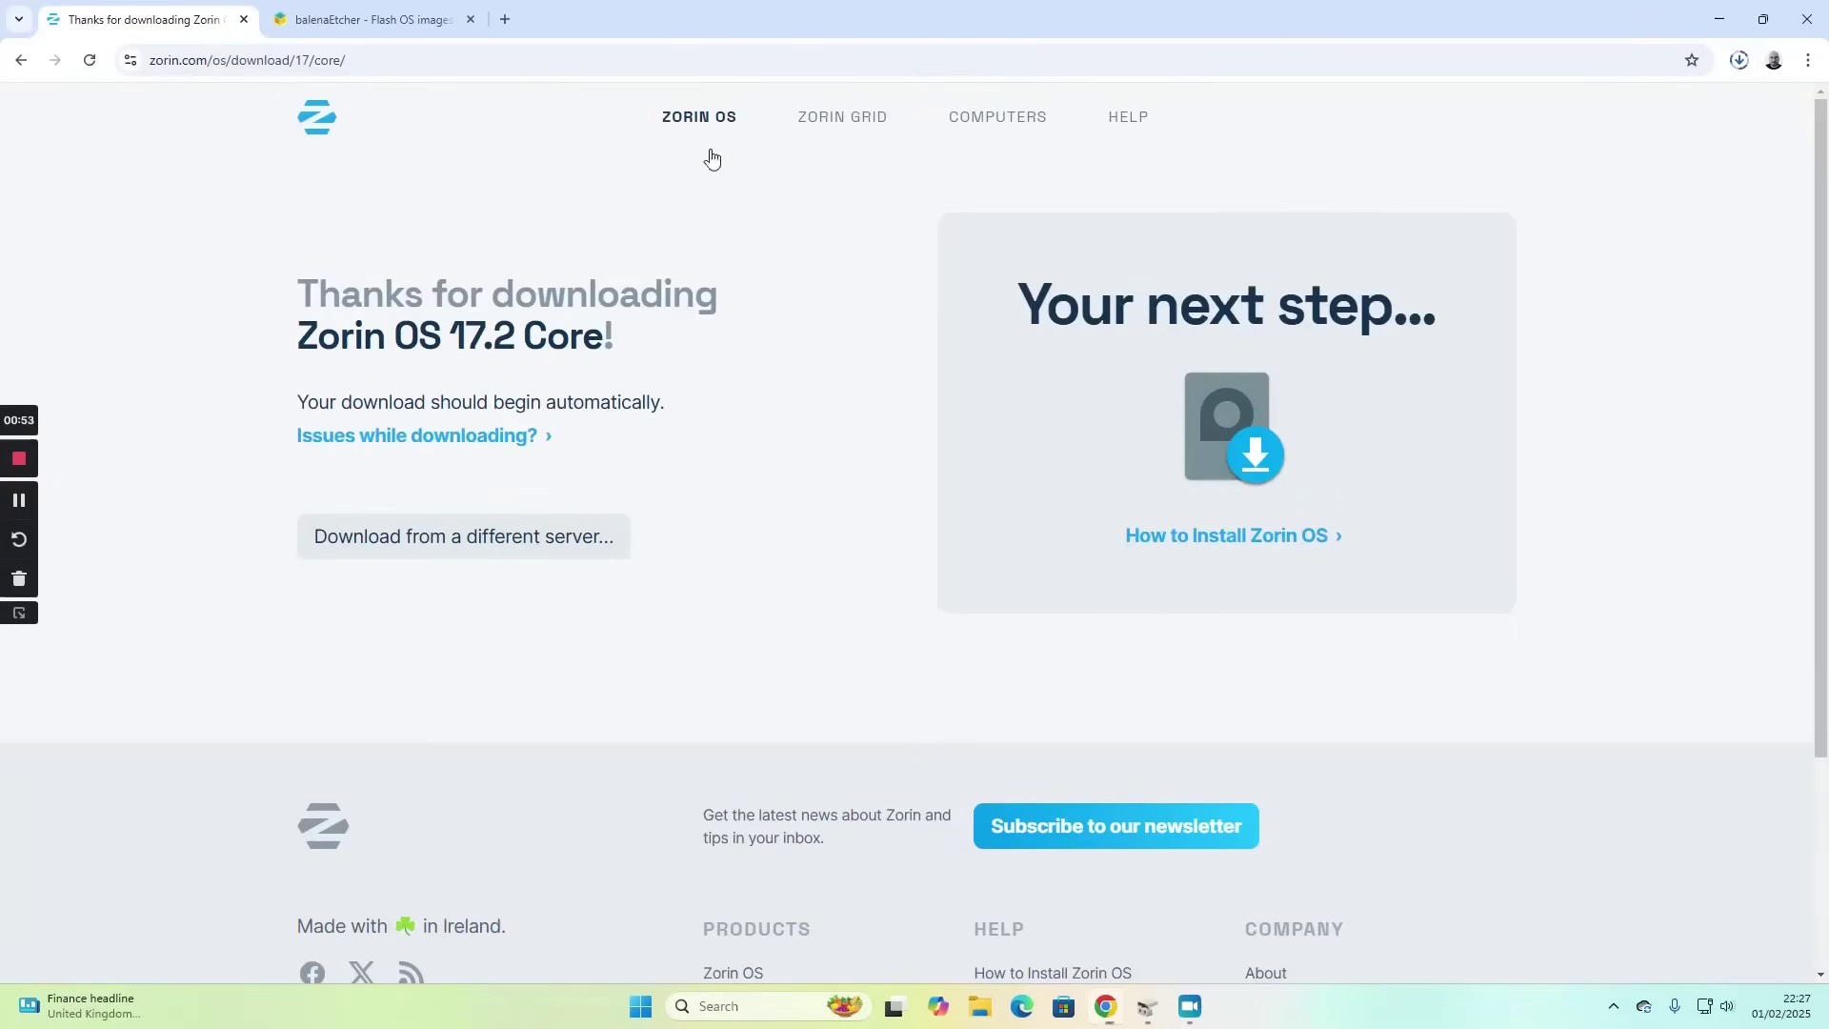
- On the balenaEtcher site, download the Etcher for Windows (x86|x64) installer from the Download Etcher list
{"action": "left_click", "coordinate": [353, 20]}
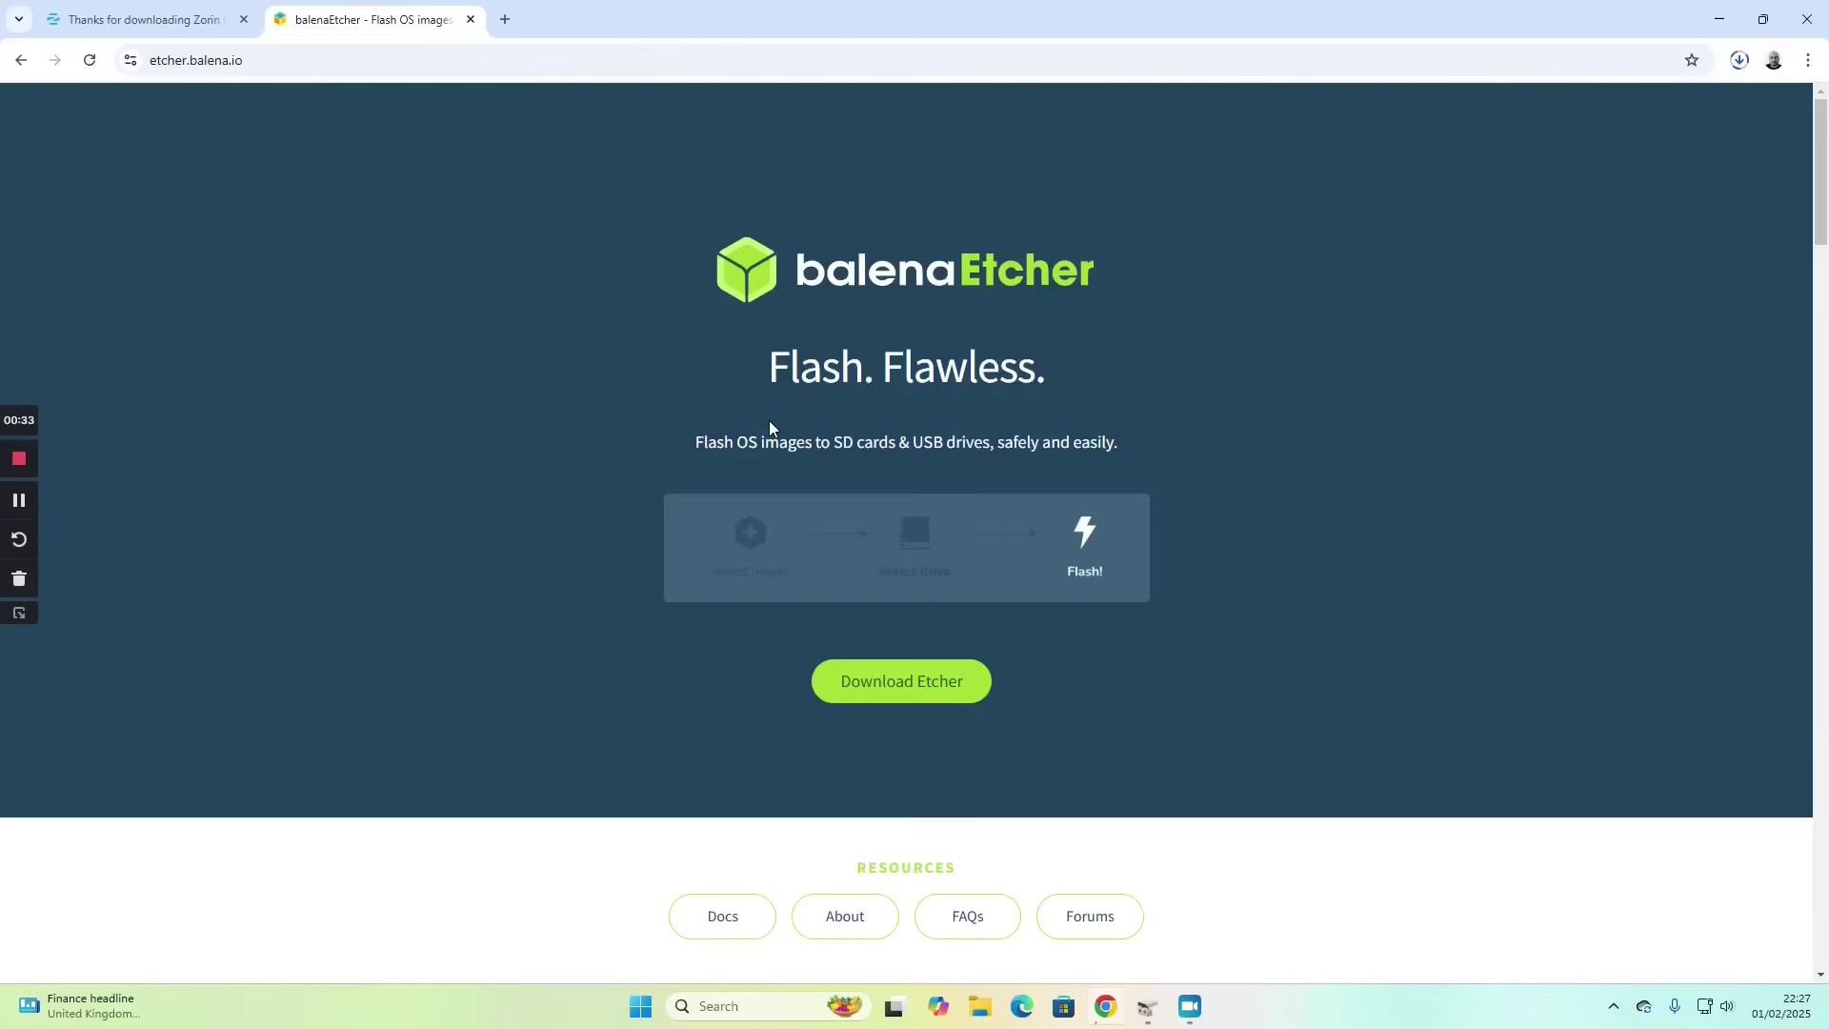
{"action": "left_click", "coordinate": [922, 690]}
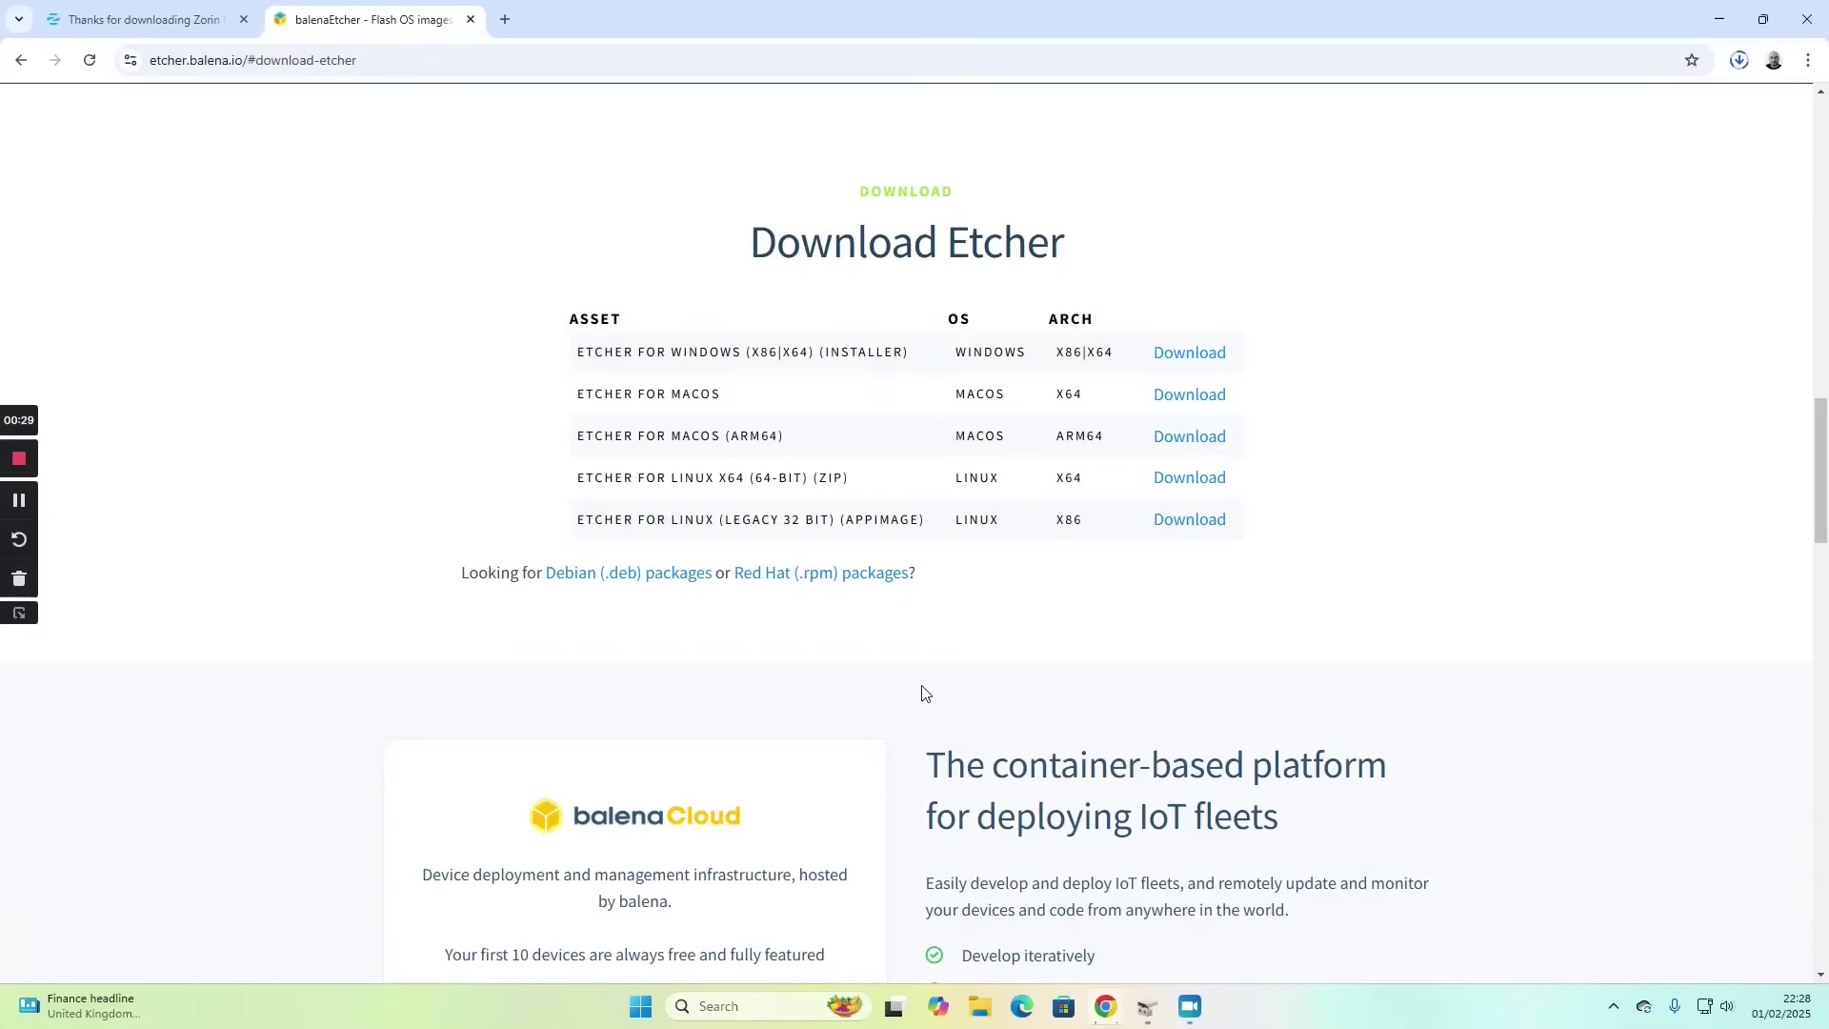
{"action": "left_click", "coordinate": [1188, 355]}
- Close Chrome and run balenaEtcher-1.19.25.Setup from the Downloads folder
{"action": "left_click", "coordinate": [1803, 26]}
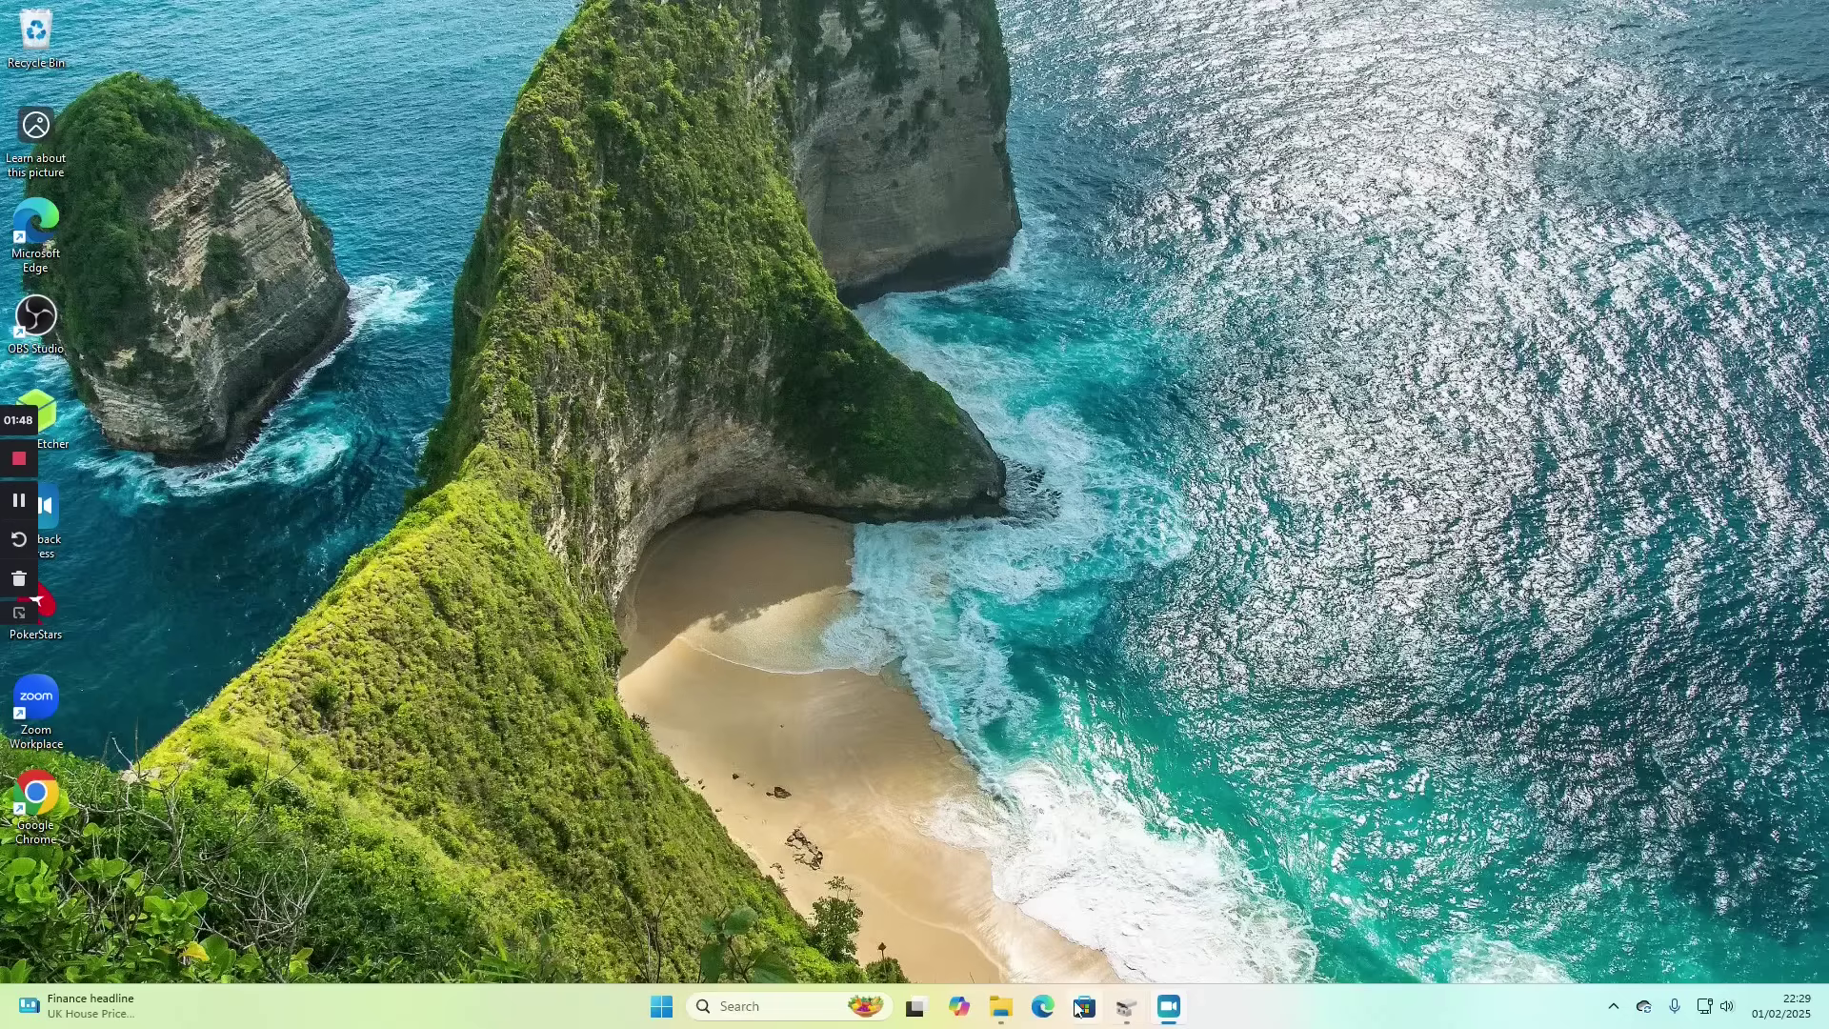
{"action": "left_click", "coordinate": [1011, 1006]}
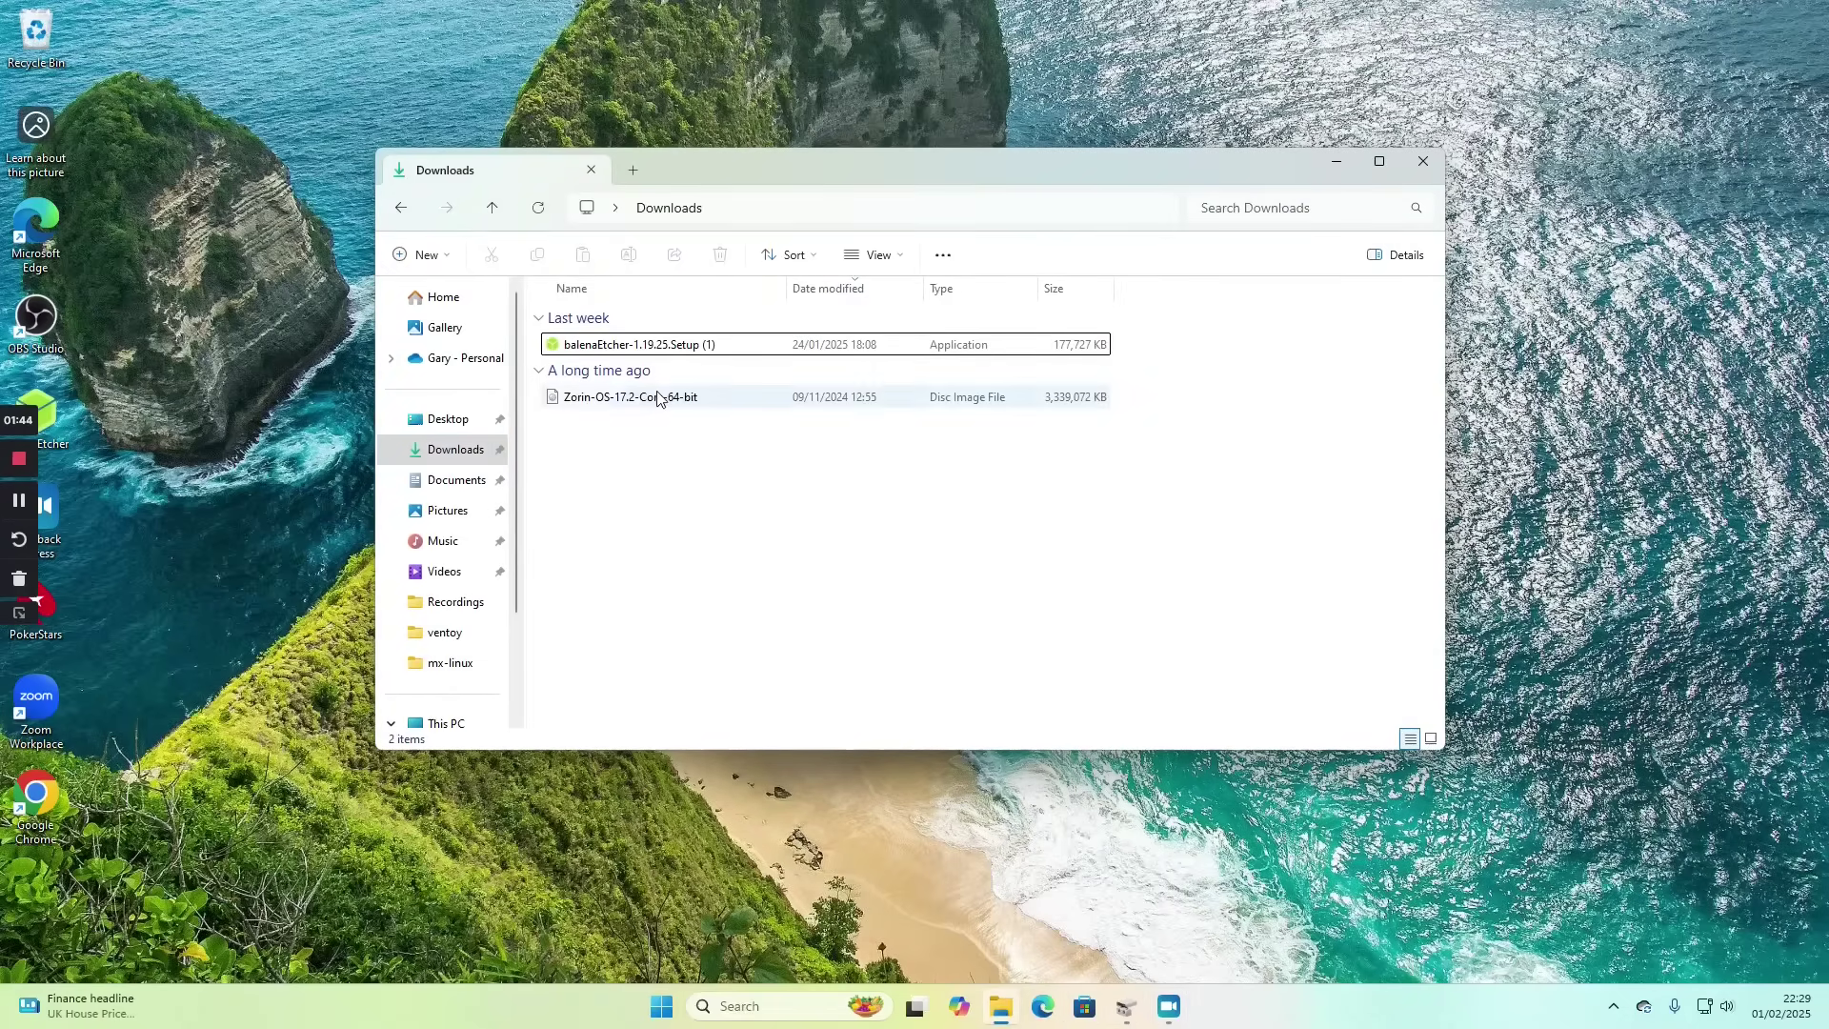
{"action": "double_click", "coordinate": [638, 354]}
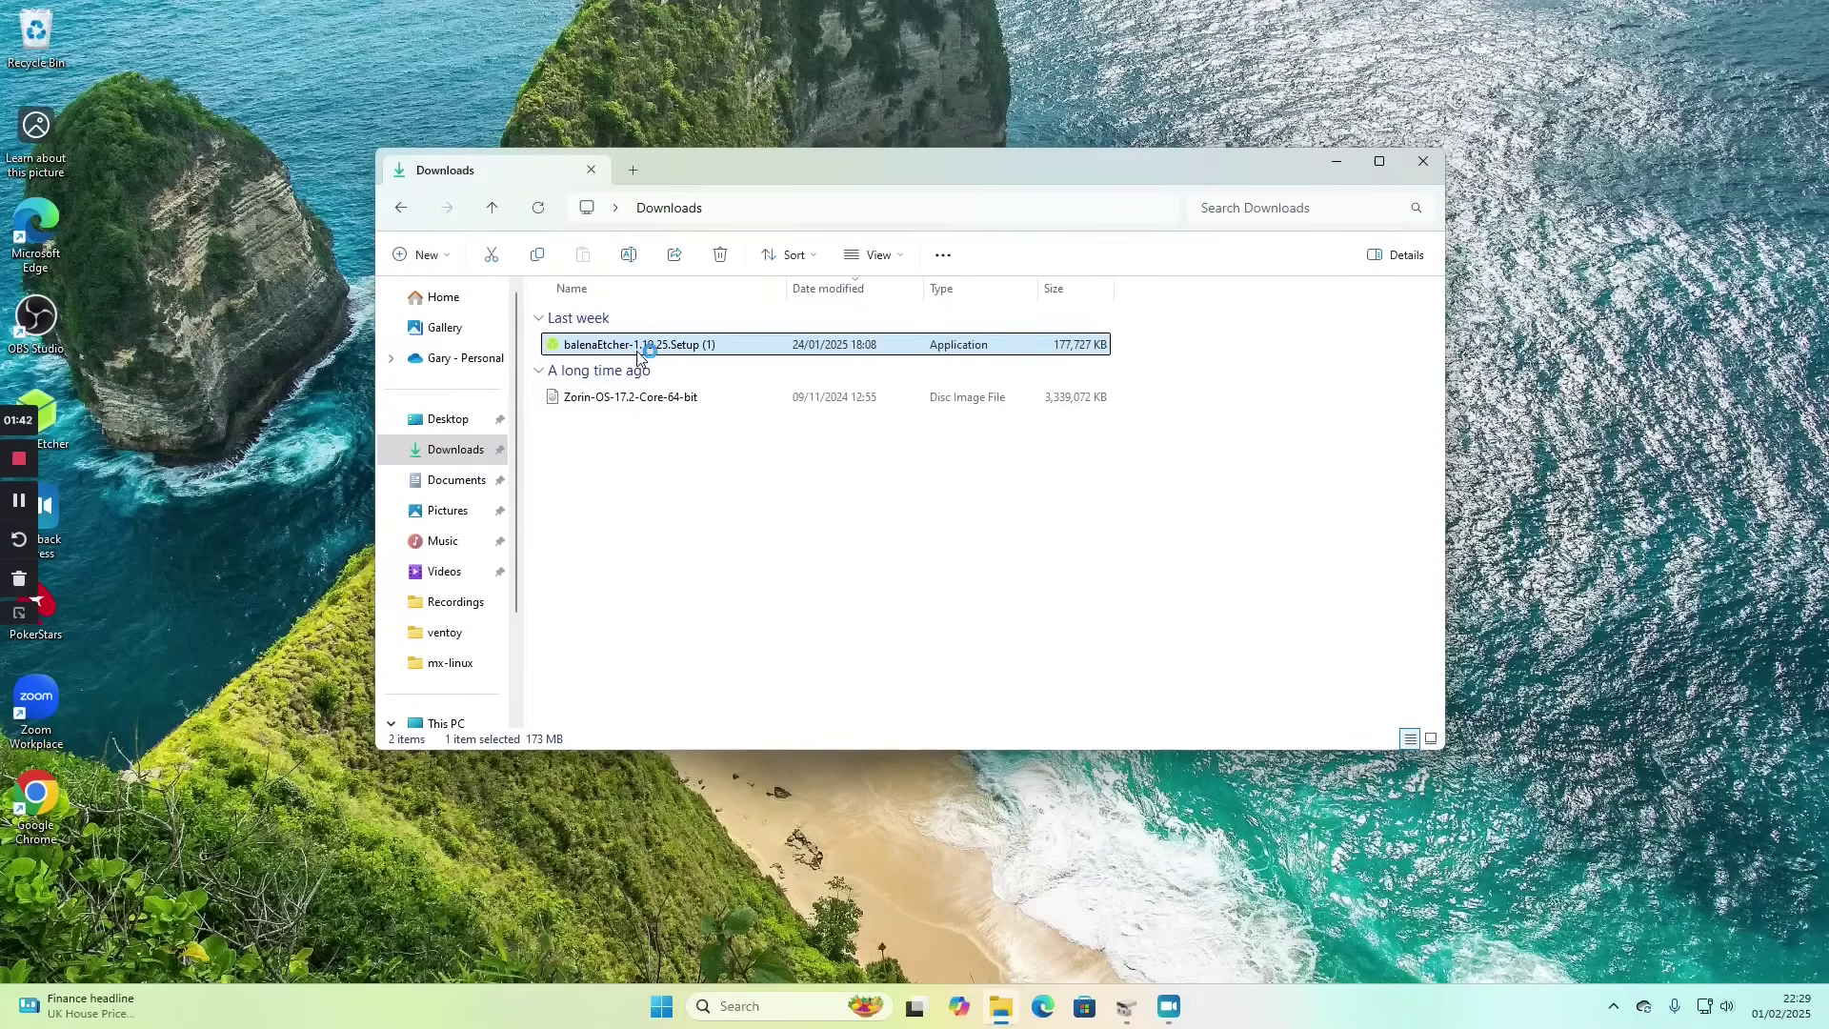
{"action": "left_click", "coordinate": [1337, 164]}
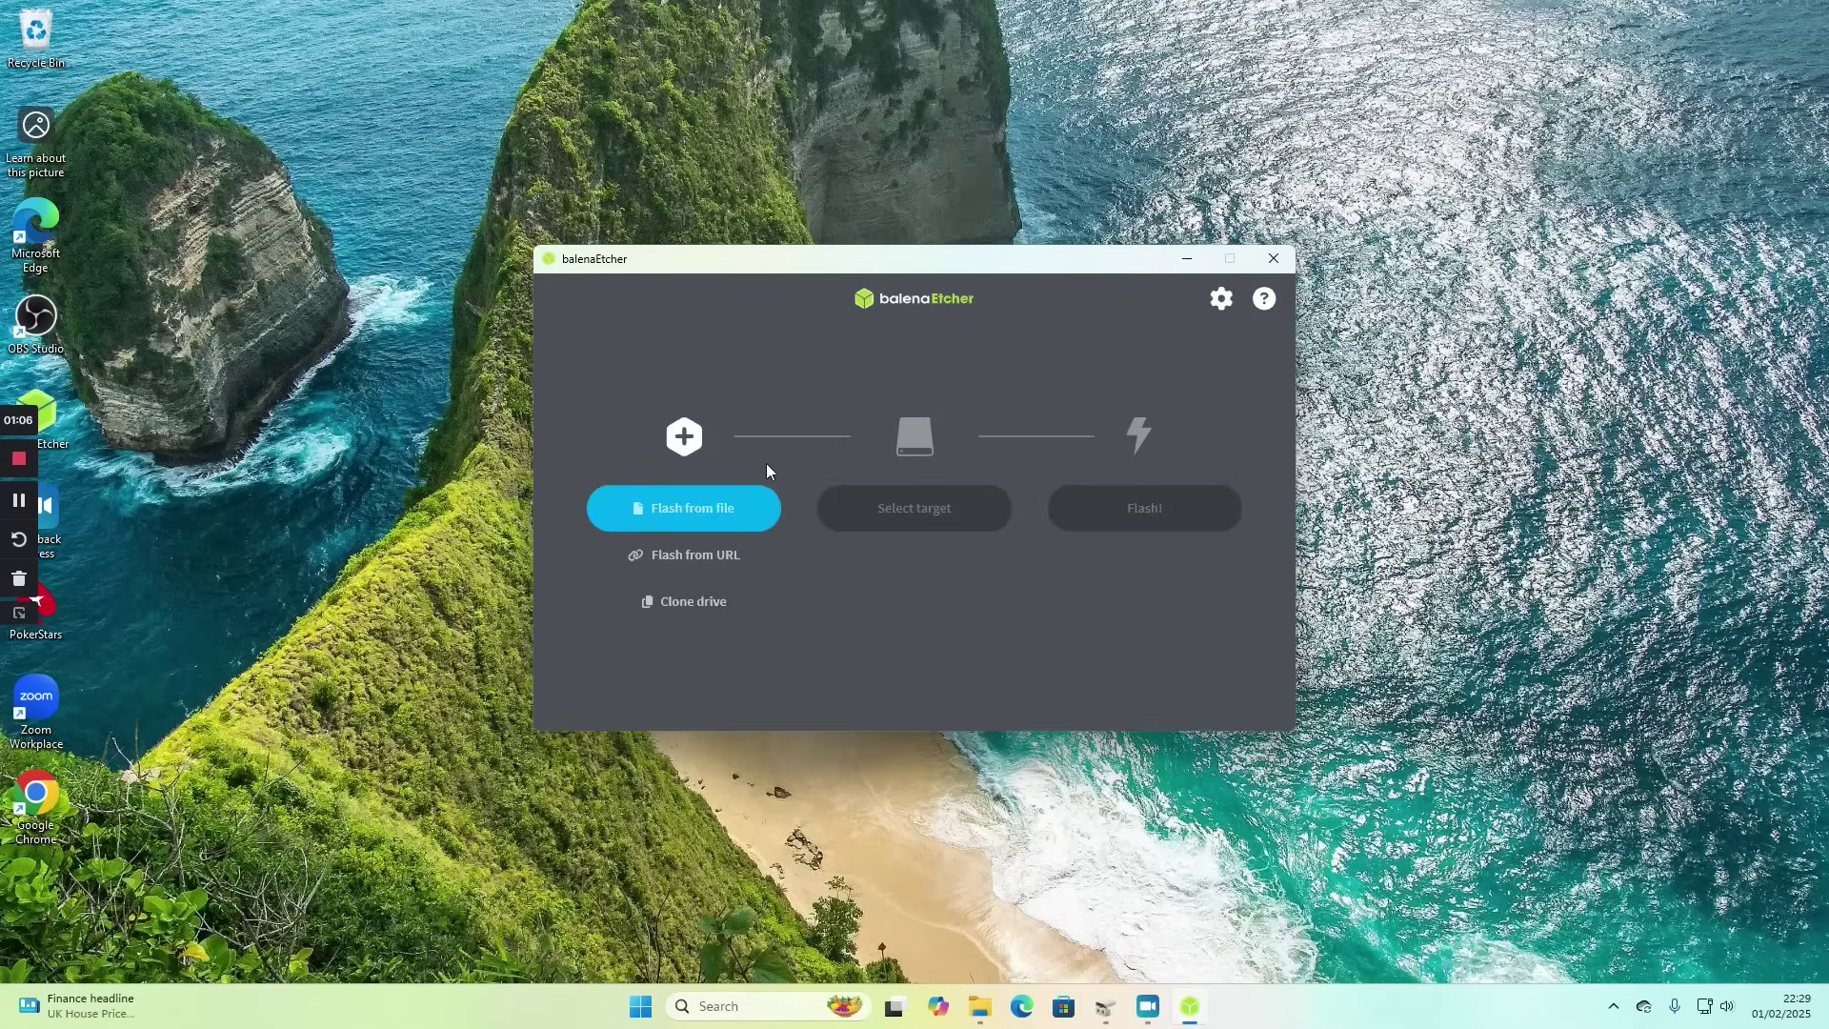
- Load the Zorin-OS-17.2-Core-64-bit image from Downloads as the file to flash
{"action": "left_click", "coordinate": [723, 499]}
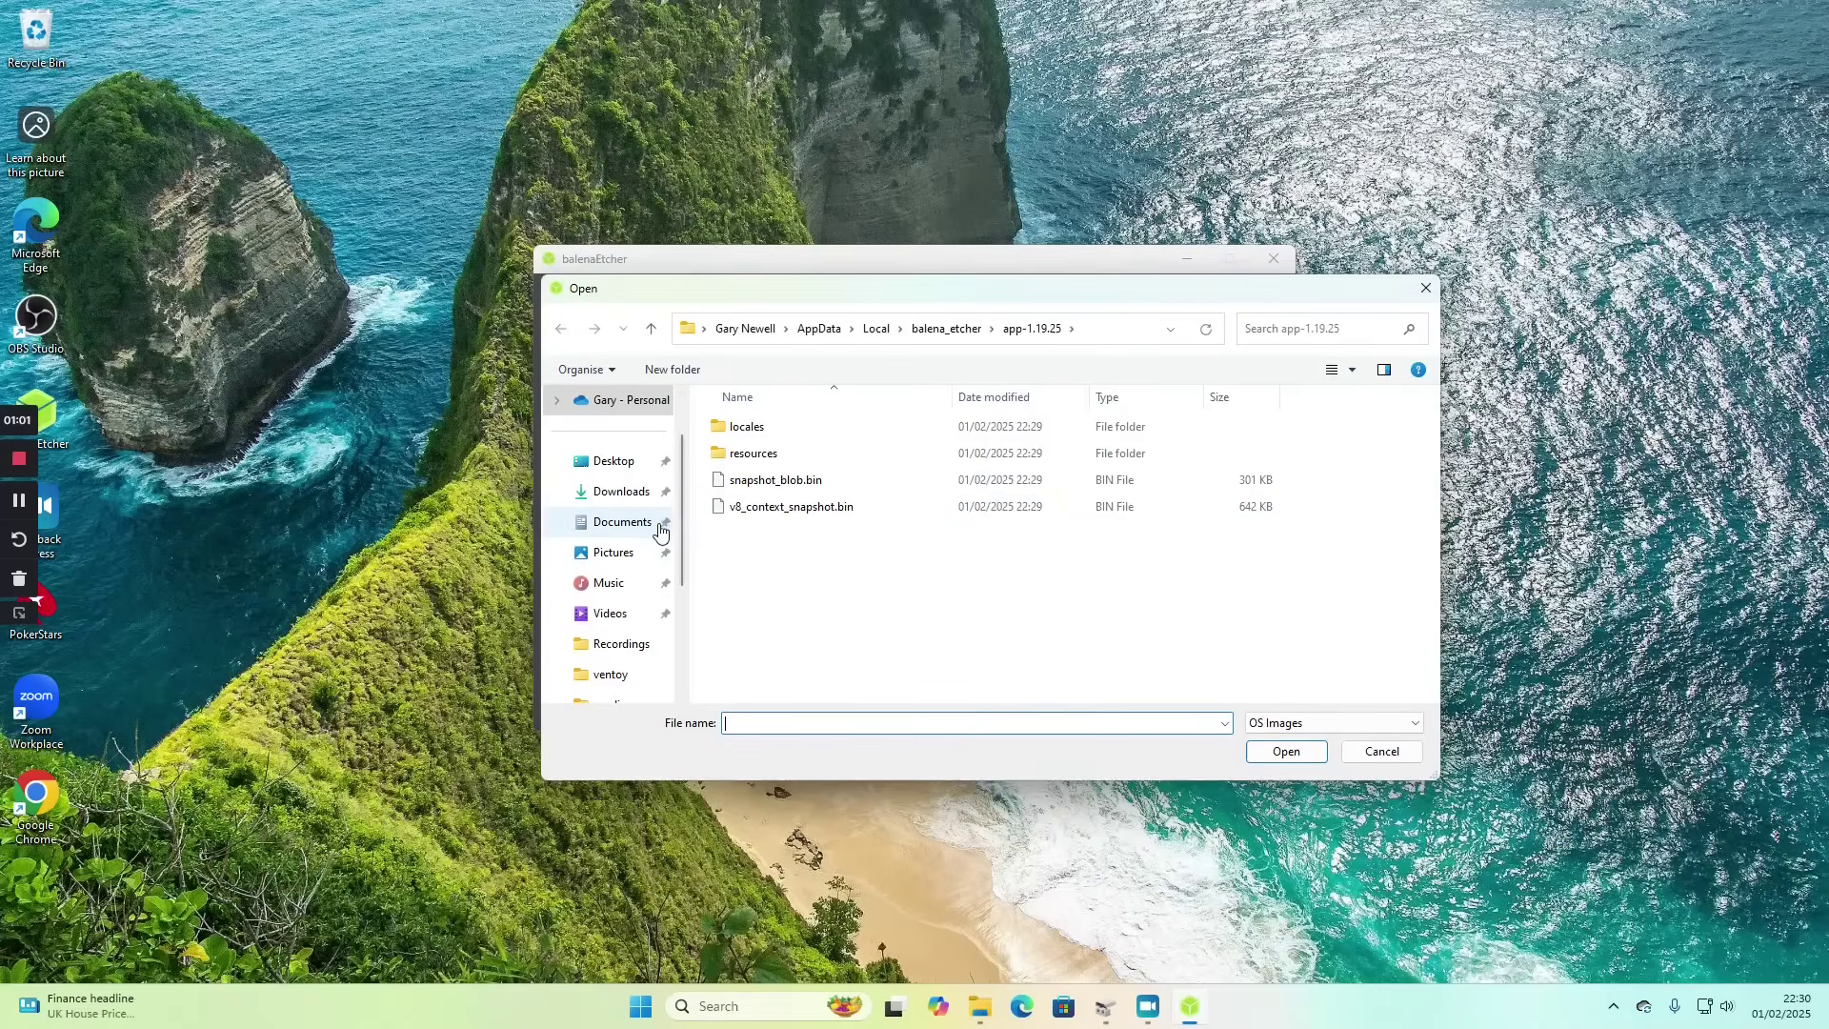
{"action": "left_click", "coordinate": [640, 497]}
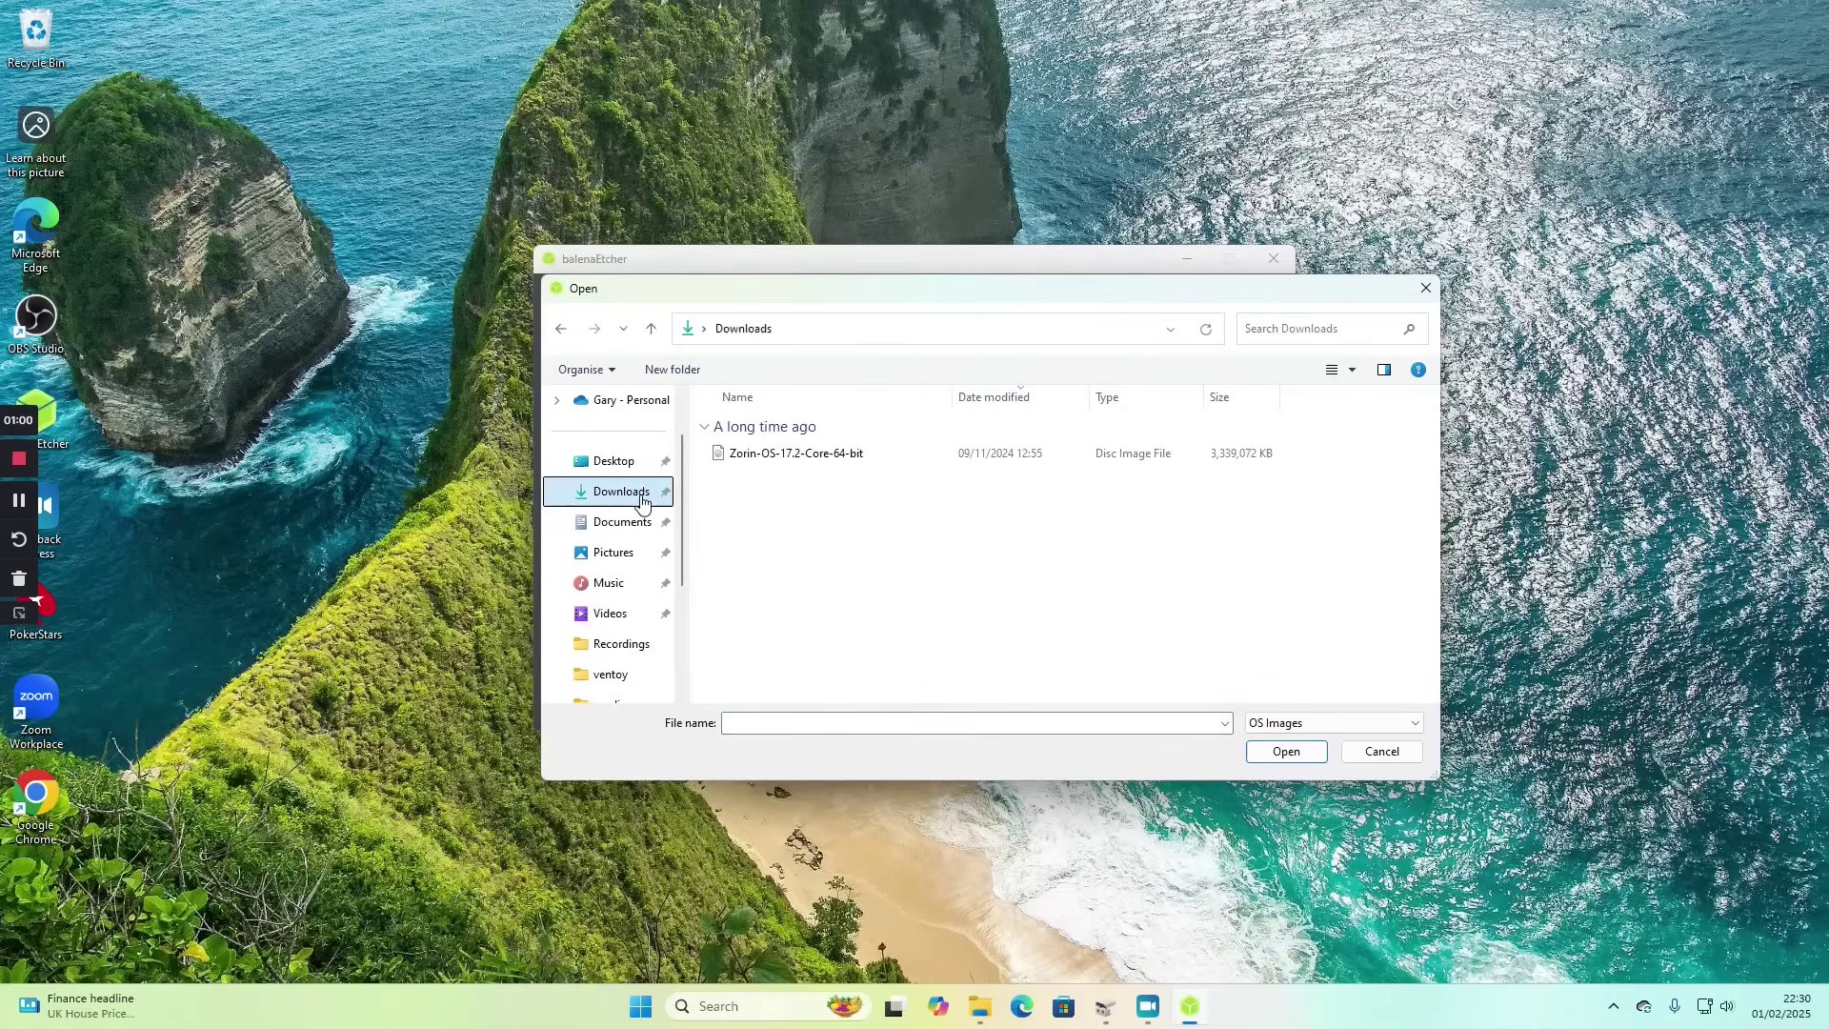
{"action": "left_click", "coordinate": [815, 458]}
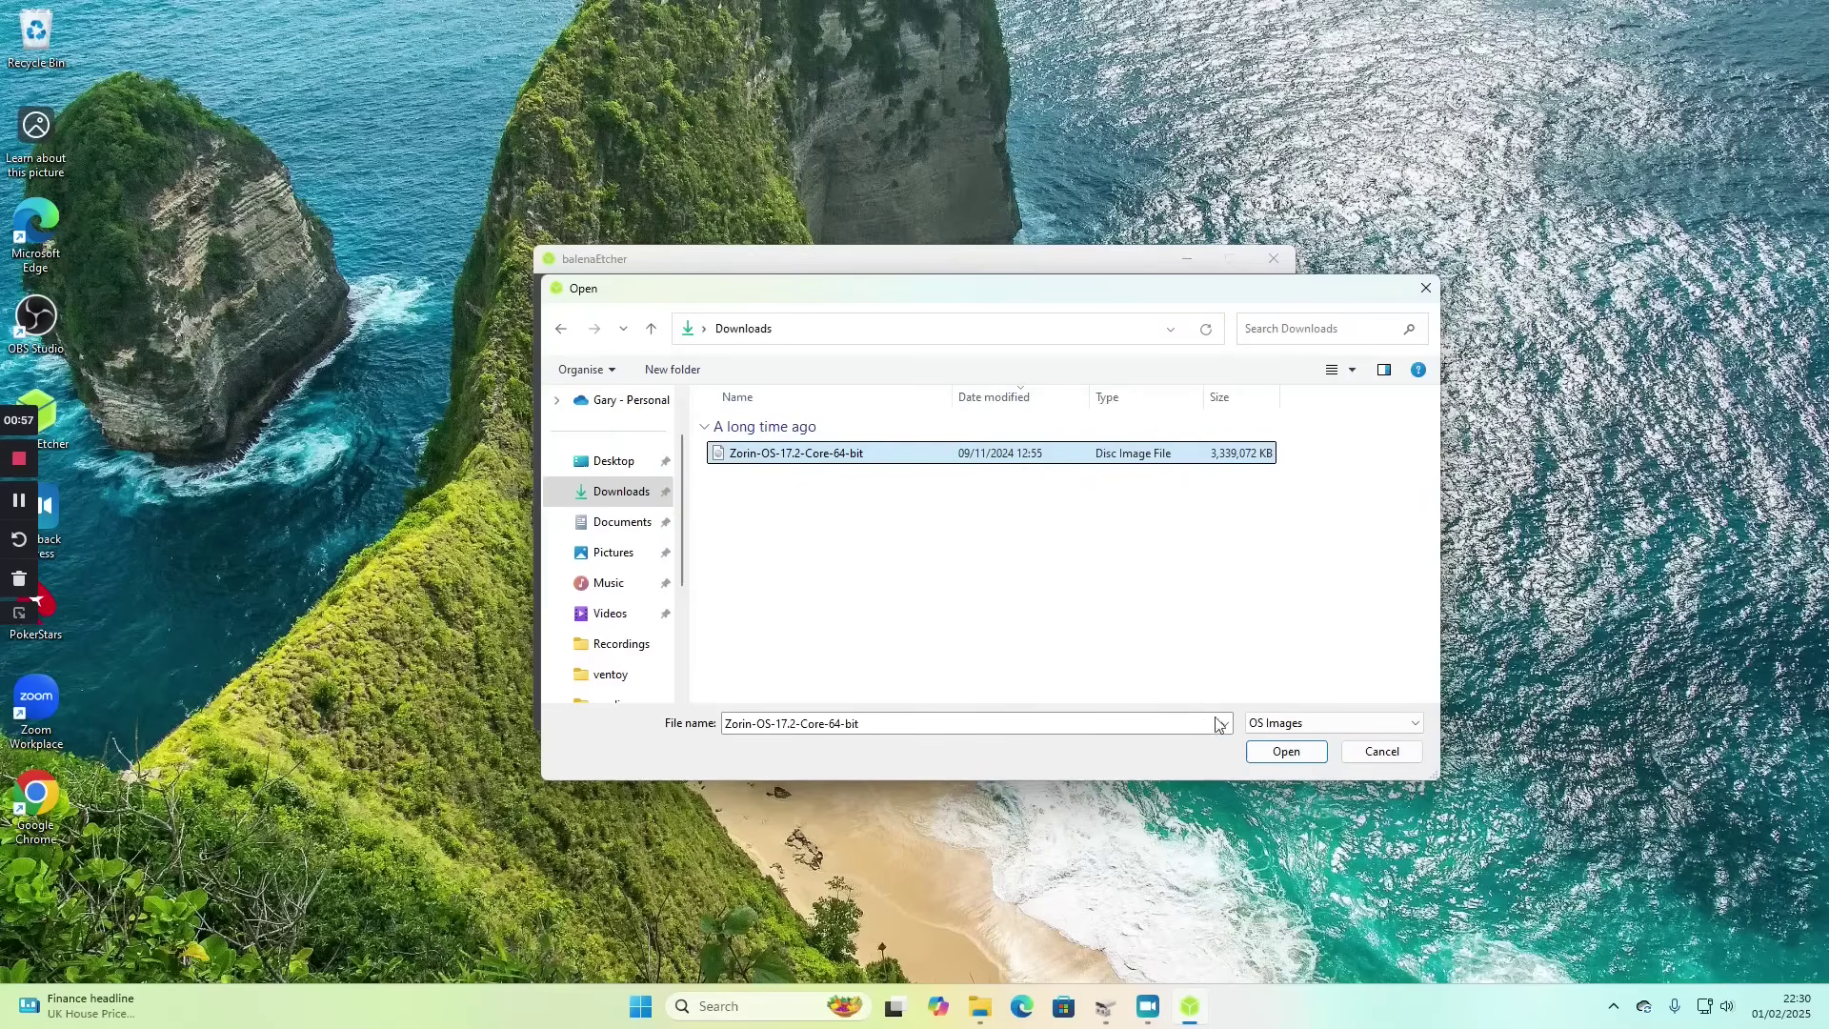
{"action": "left_click", "coordinate": [1266, 757]}
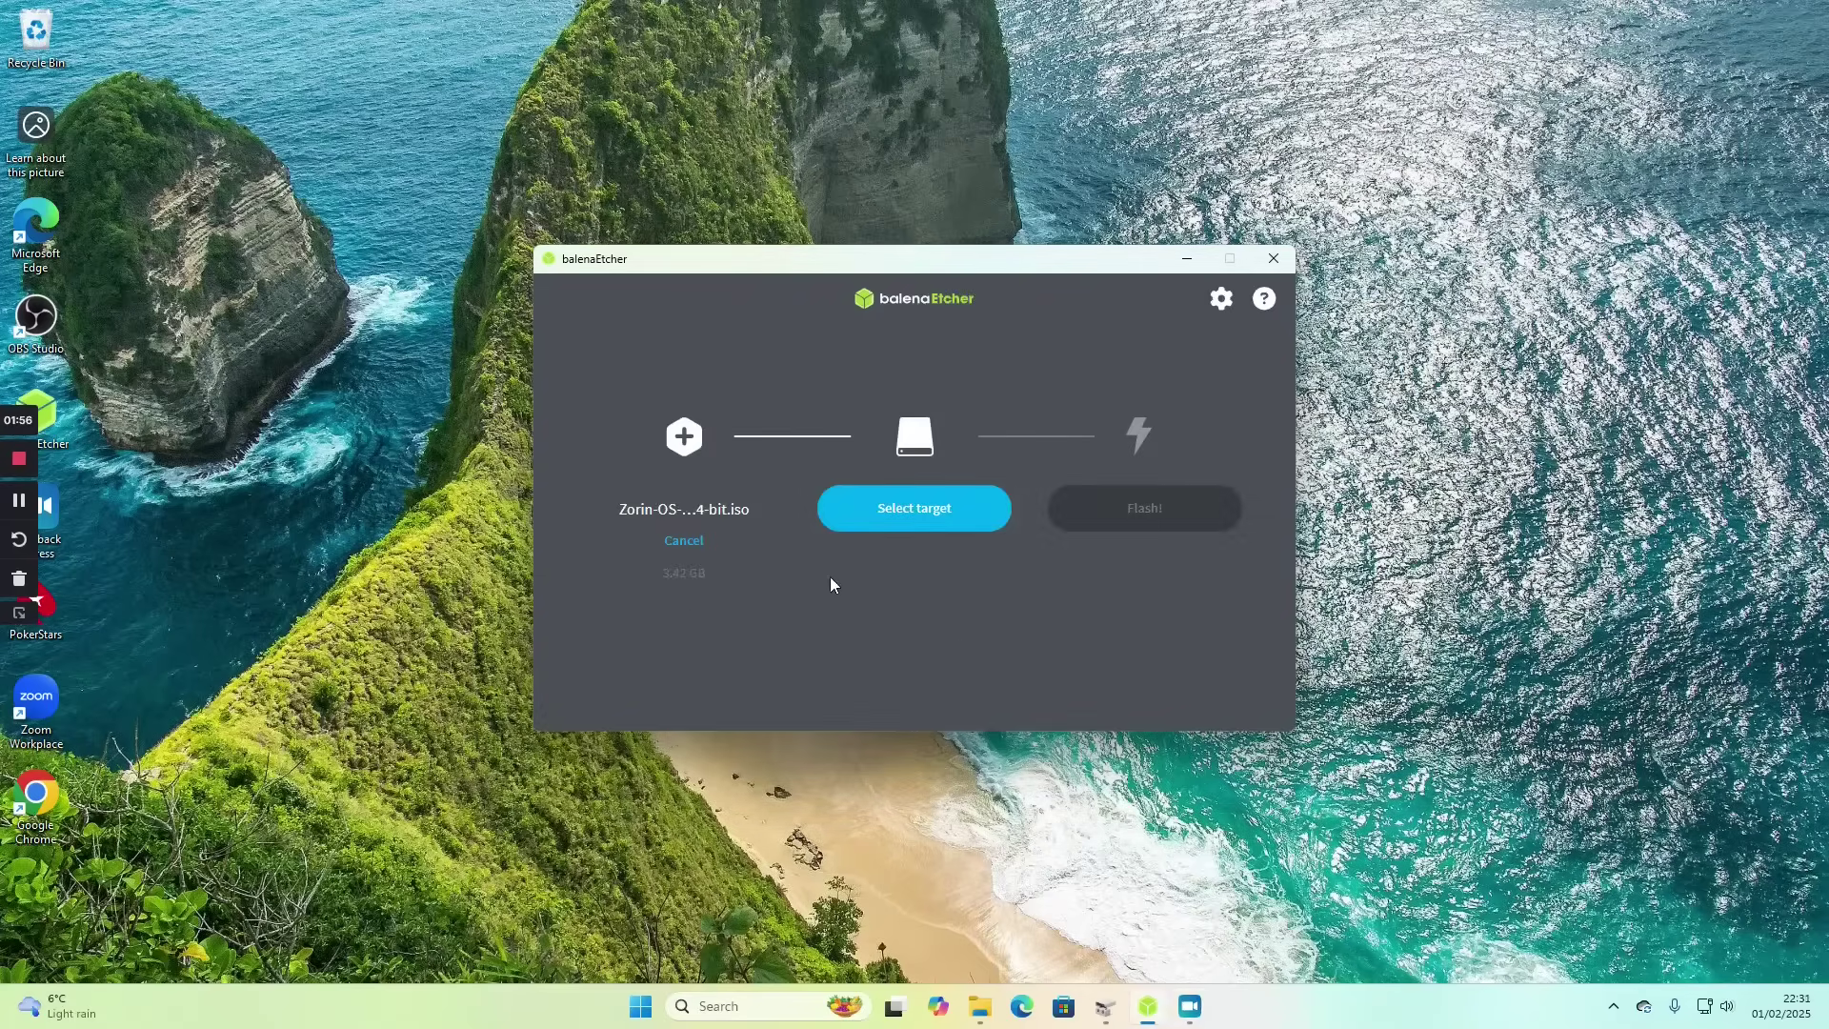
- Choose the 8 GB SanDisk Cruzer Facet USB drive as target and start flashing
{"action": "left_click", "coordinate": [905, 506]}
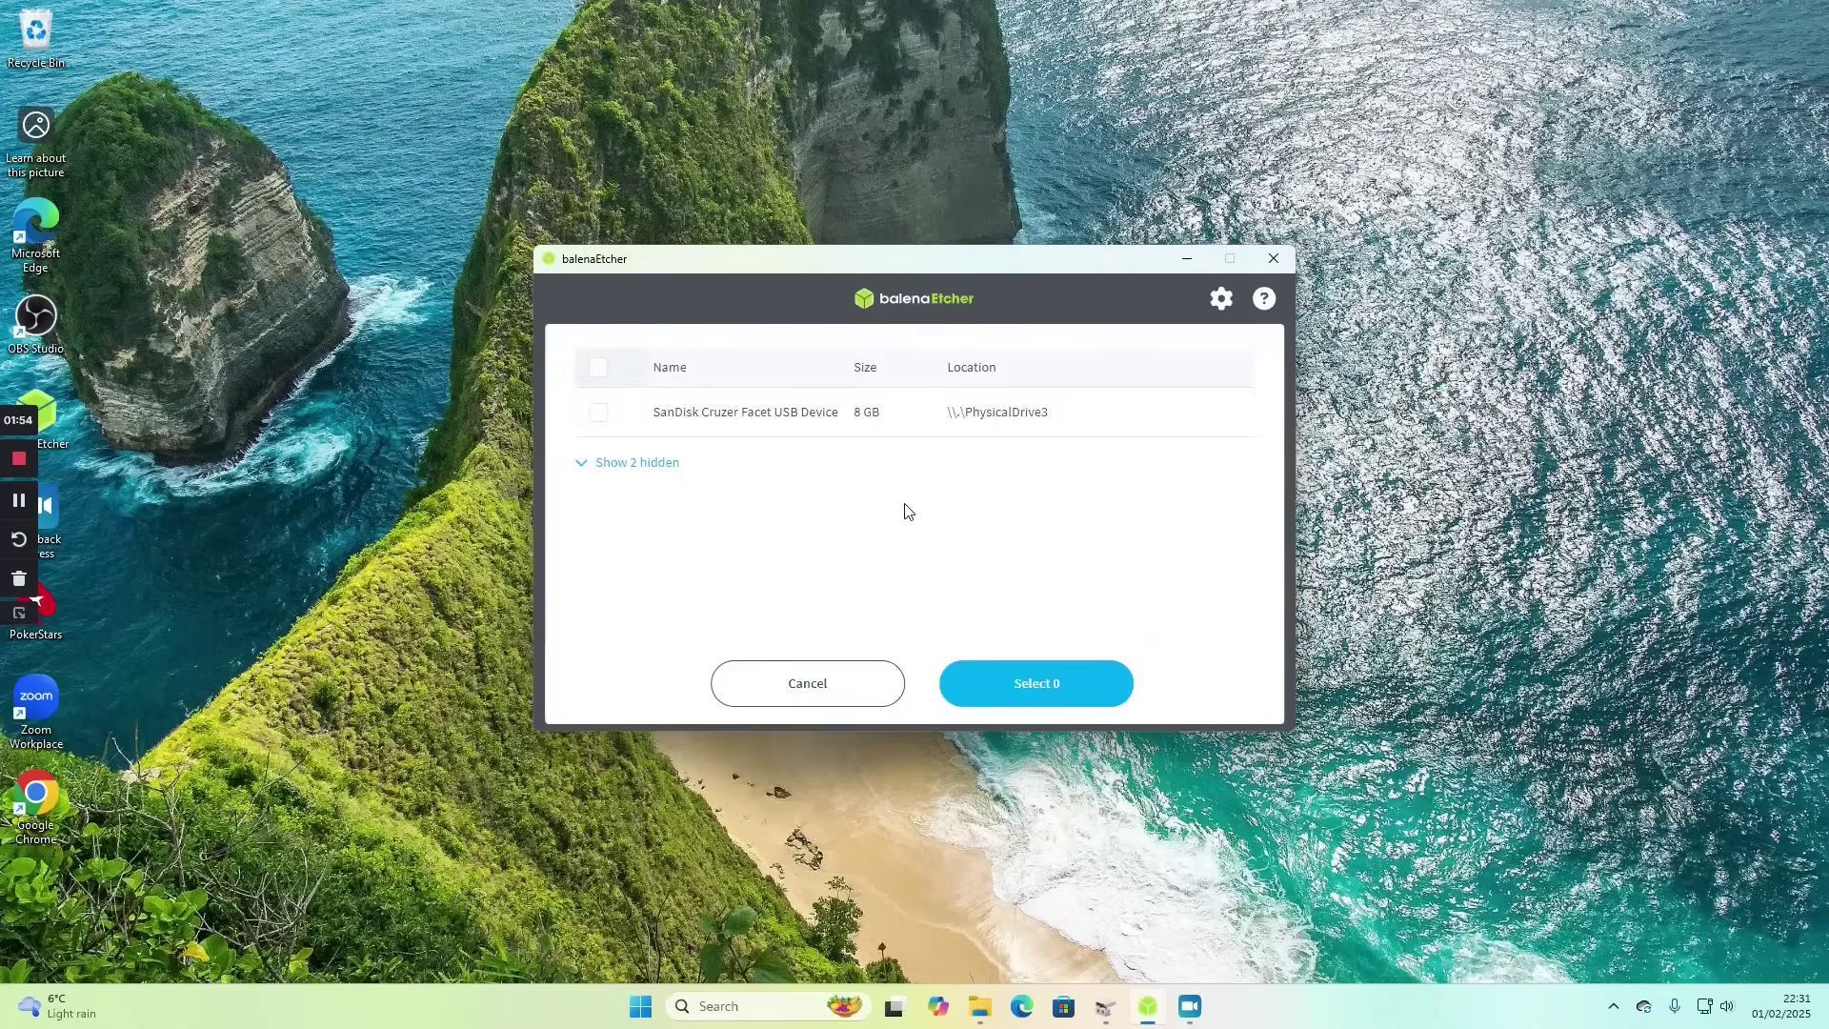
{"action": "left_click", "coordinate": [598, 411]}
{"action": "left_click", "coordinate": [994, 684]}
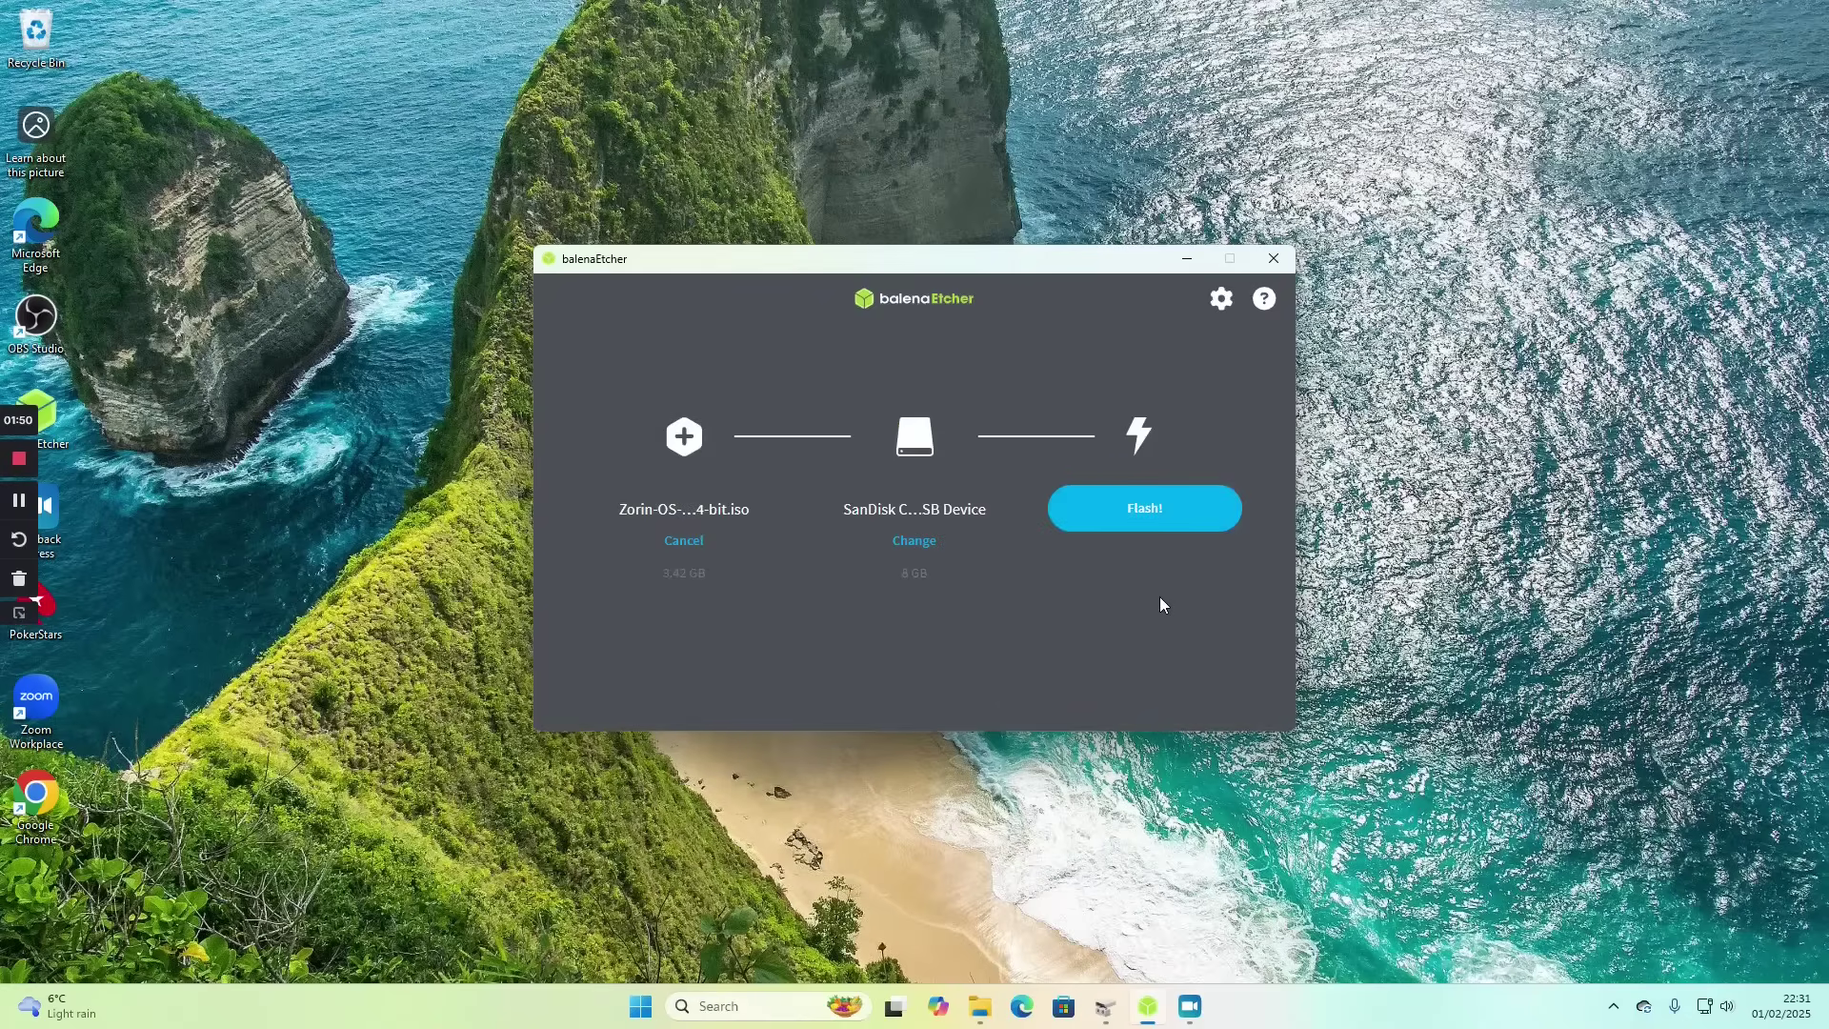
{"action": "left_click", "coordinate": [1147, 511]}
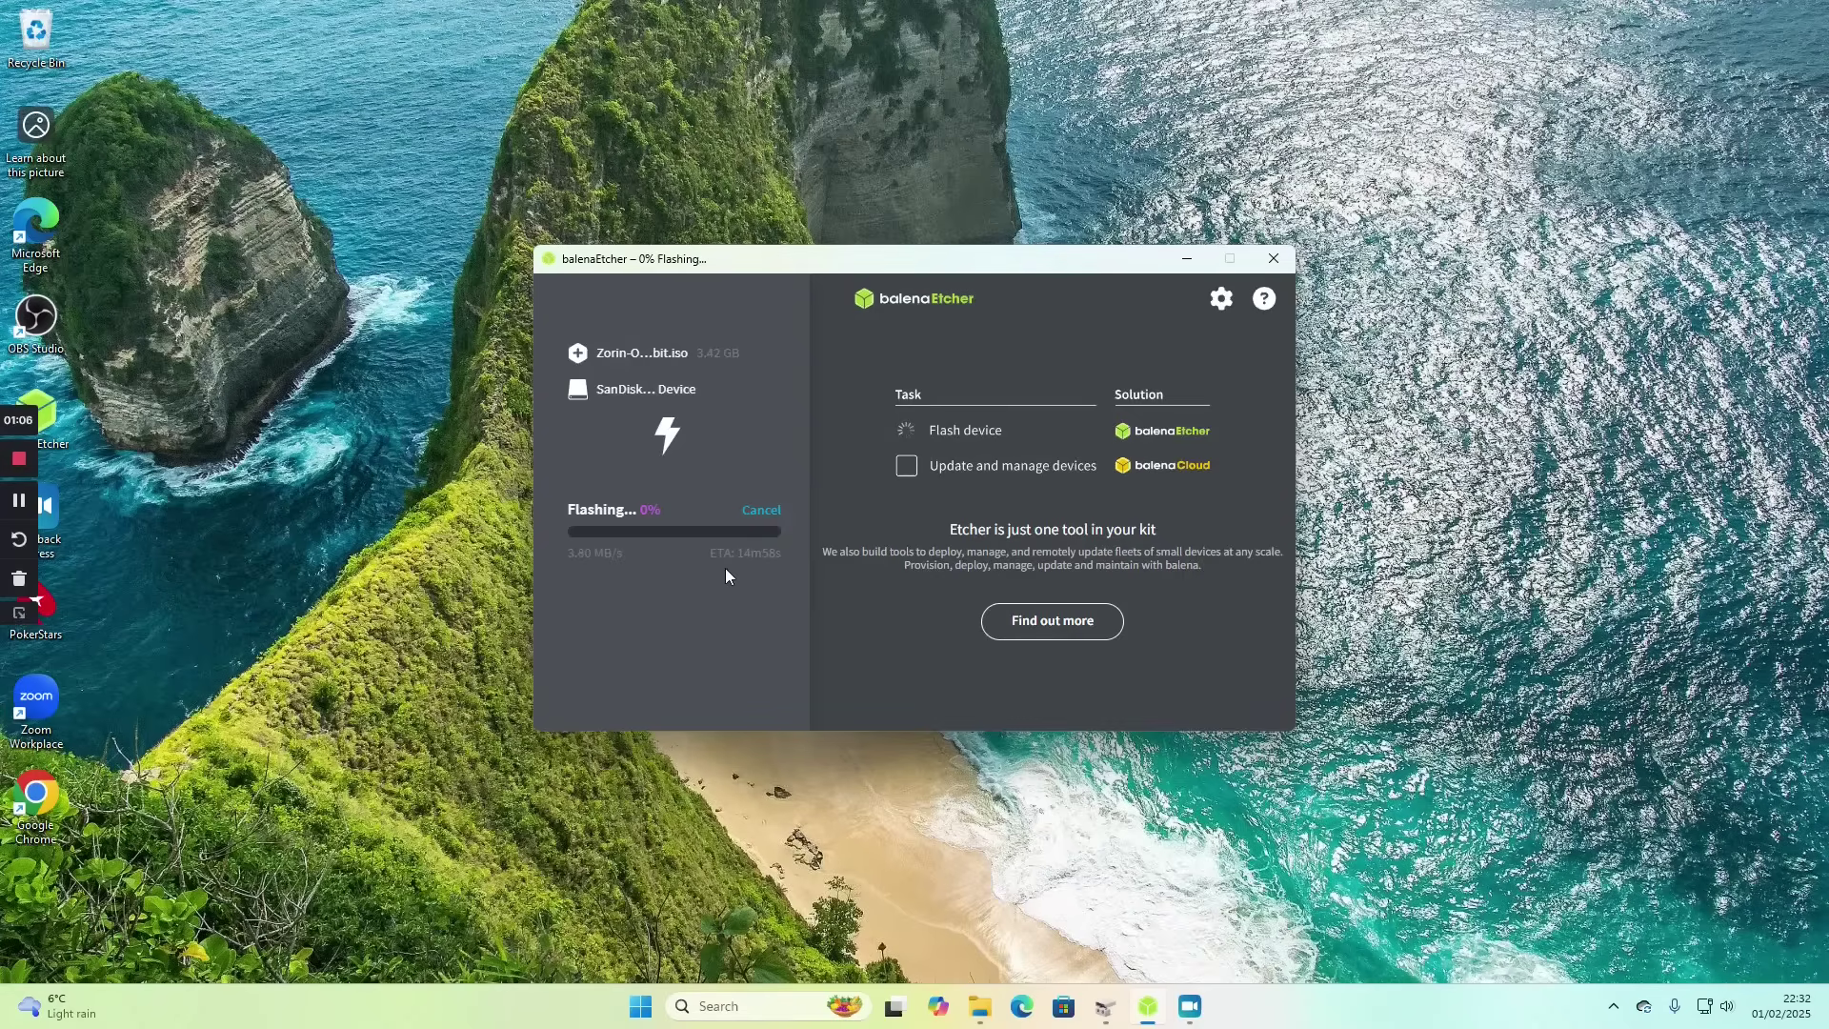
- Minimise Etcher and launch Disk Management by searching diskmgmt.msc from Start
{"action": "left_click", "coordinate": [1184, 261]}
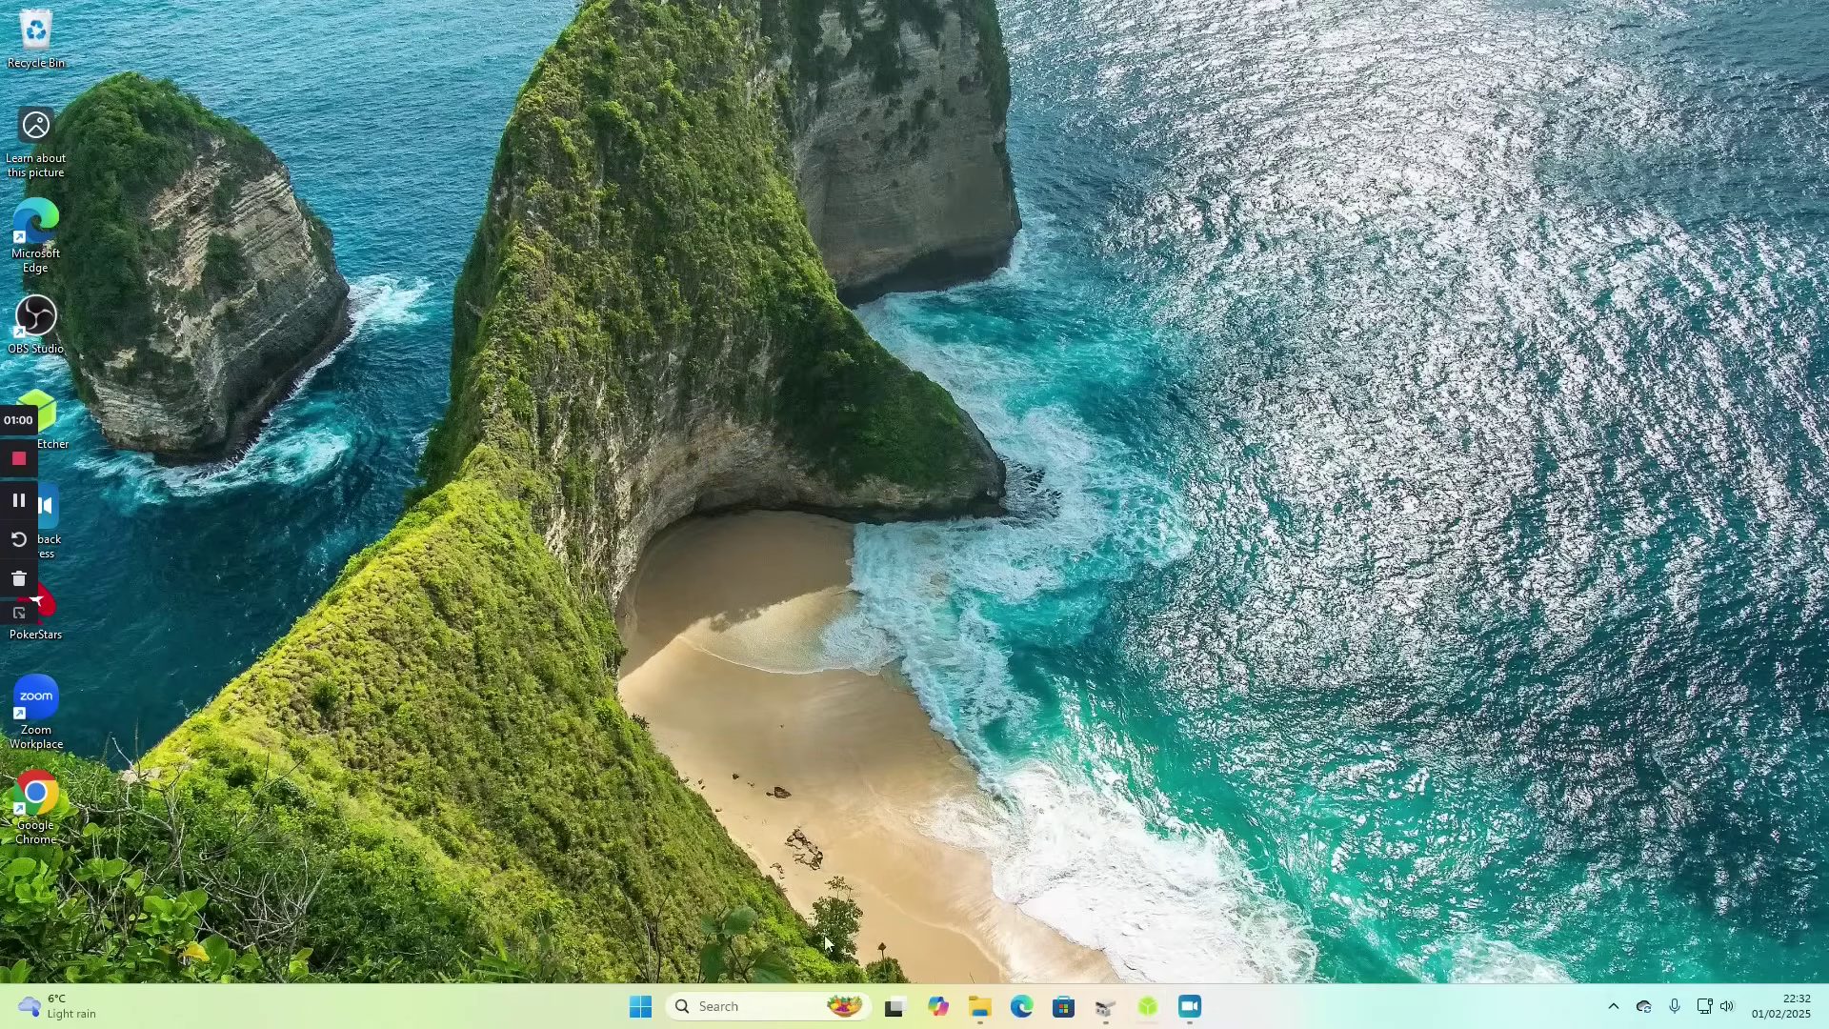
{"action": "left_click", "coordinate": [641, 1006]}
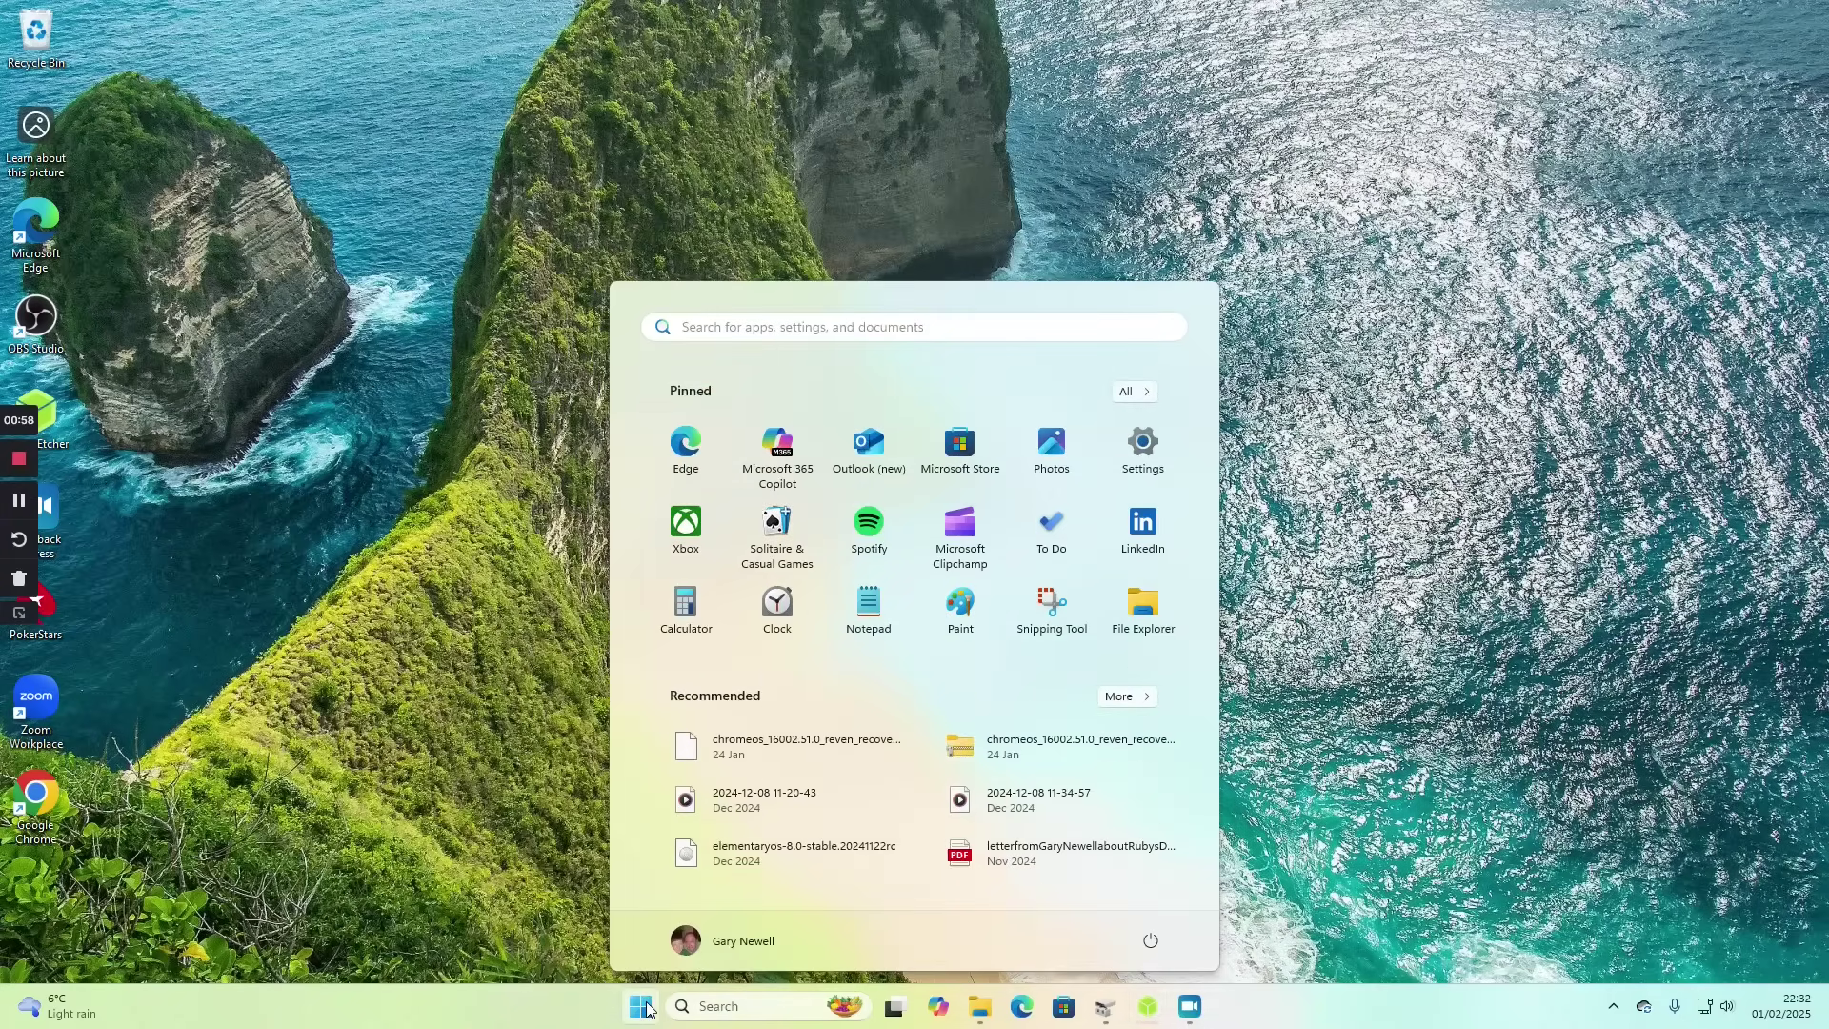
{"action": "type", "text": "di"}
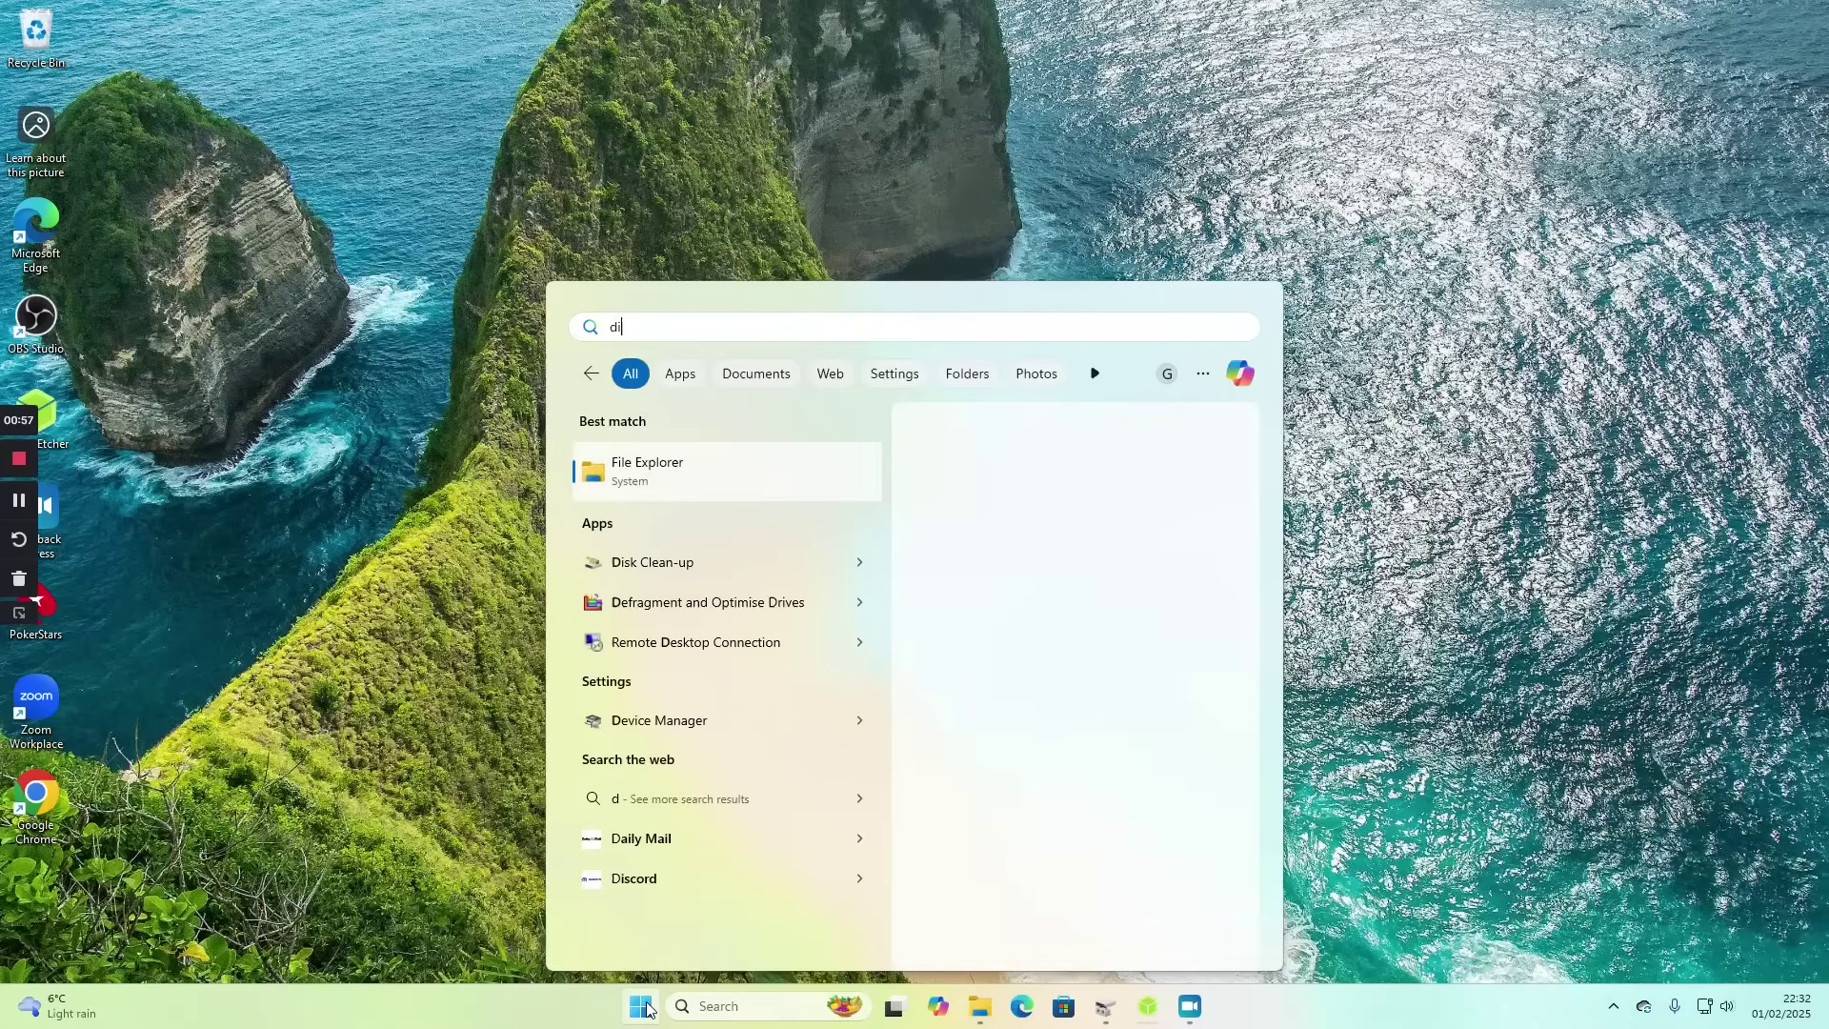
{"action": "type", "text": "skm"}
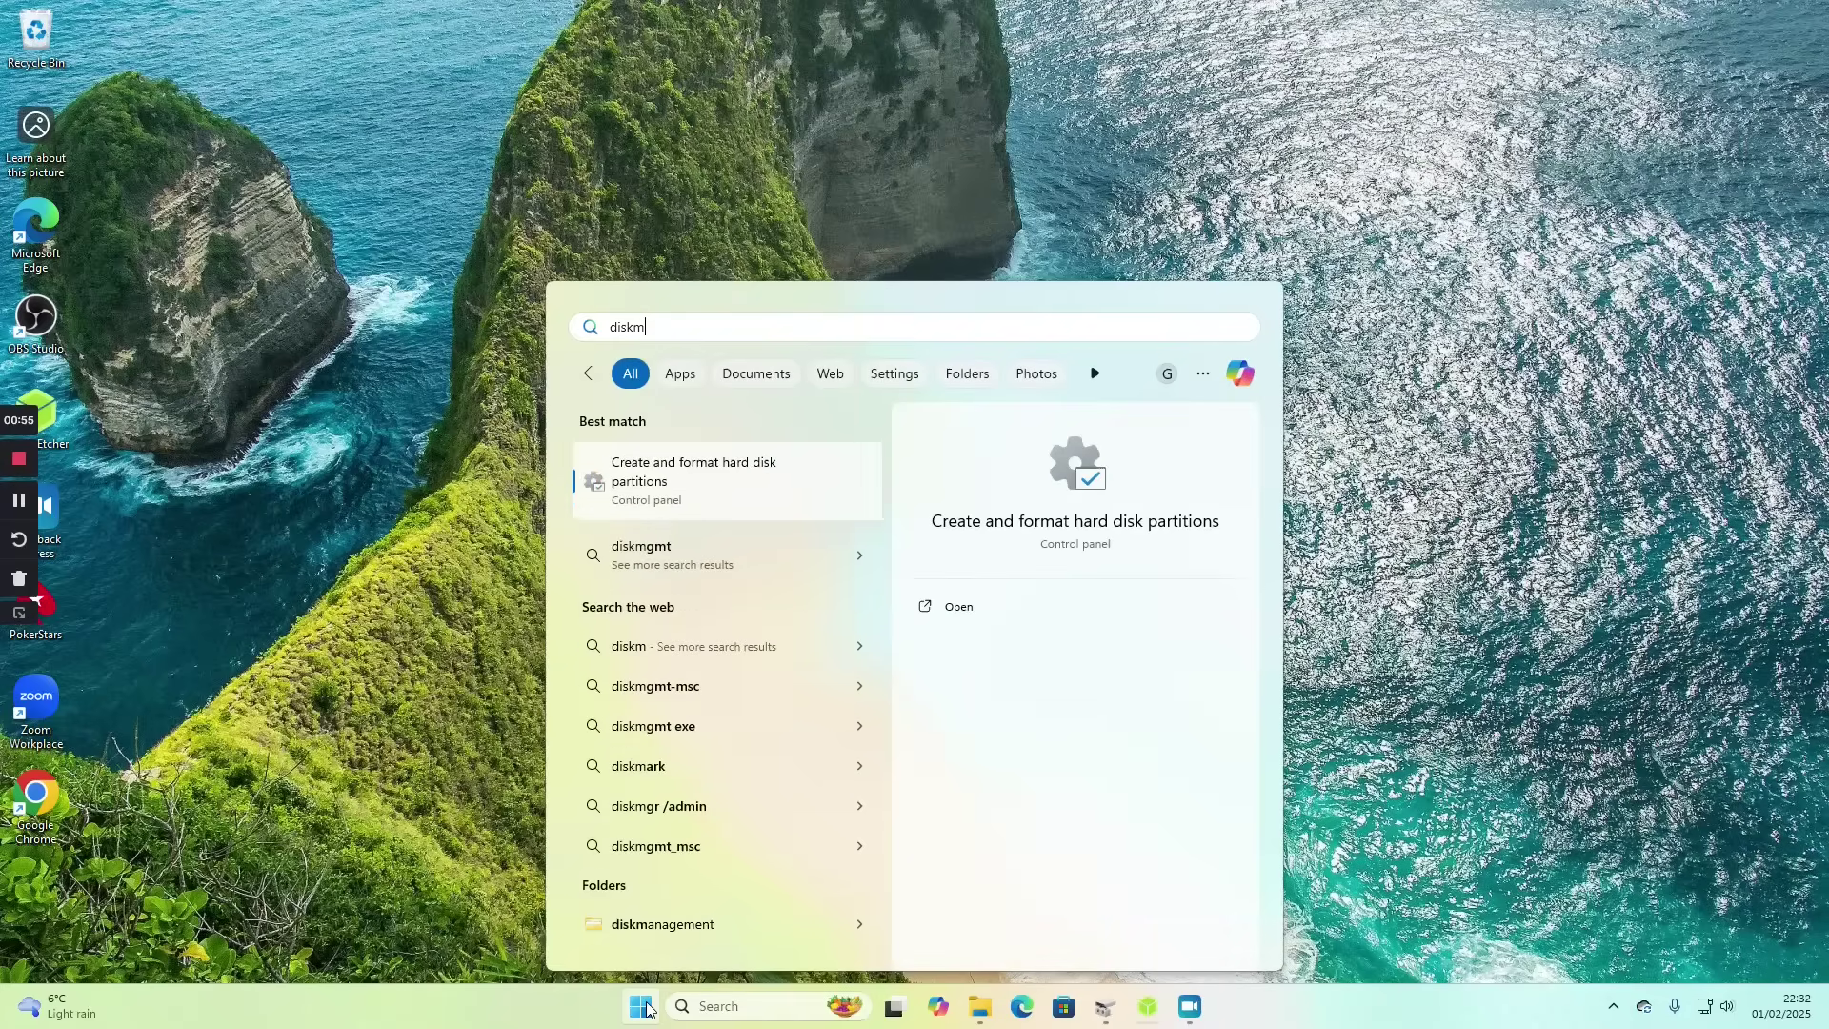
{"action": "type", "text": "gmt.msc"}
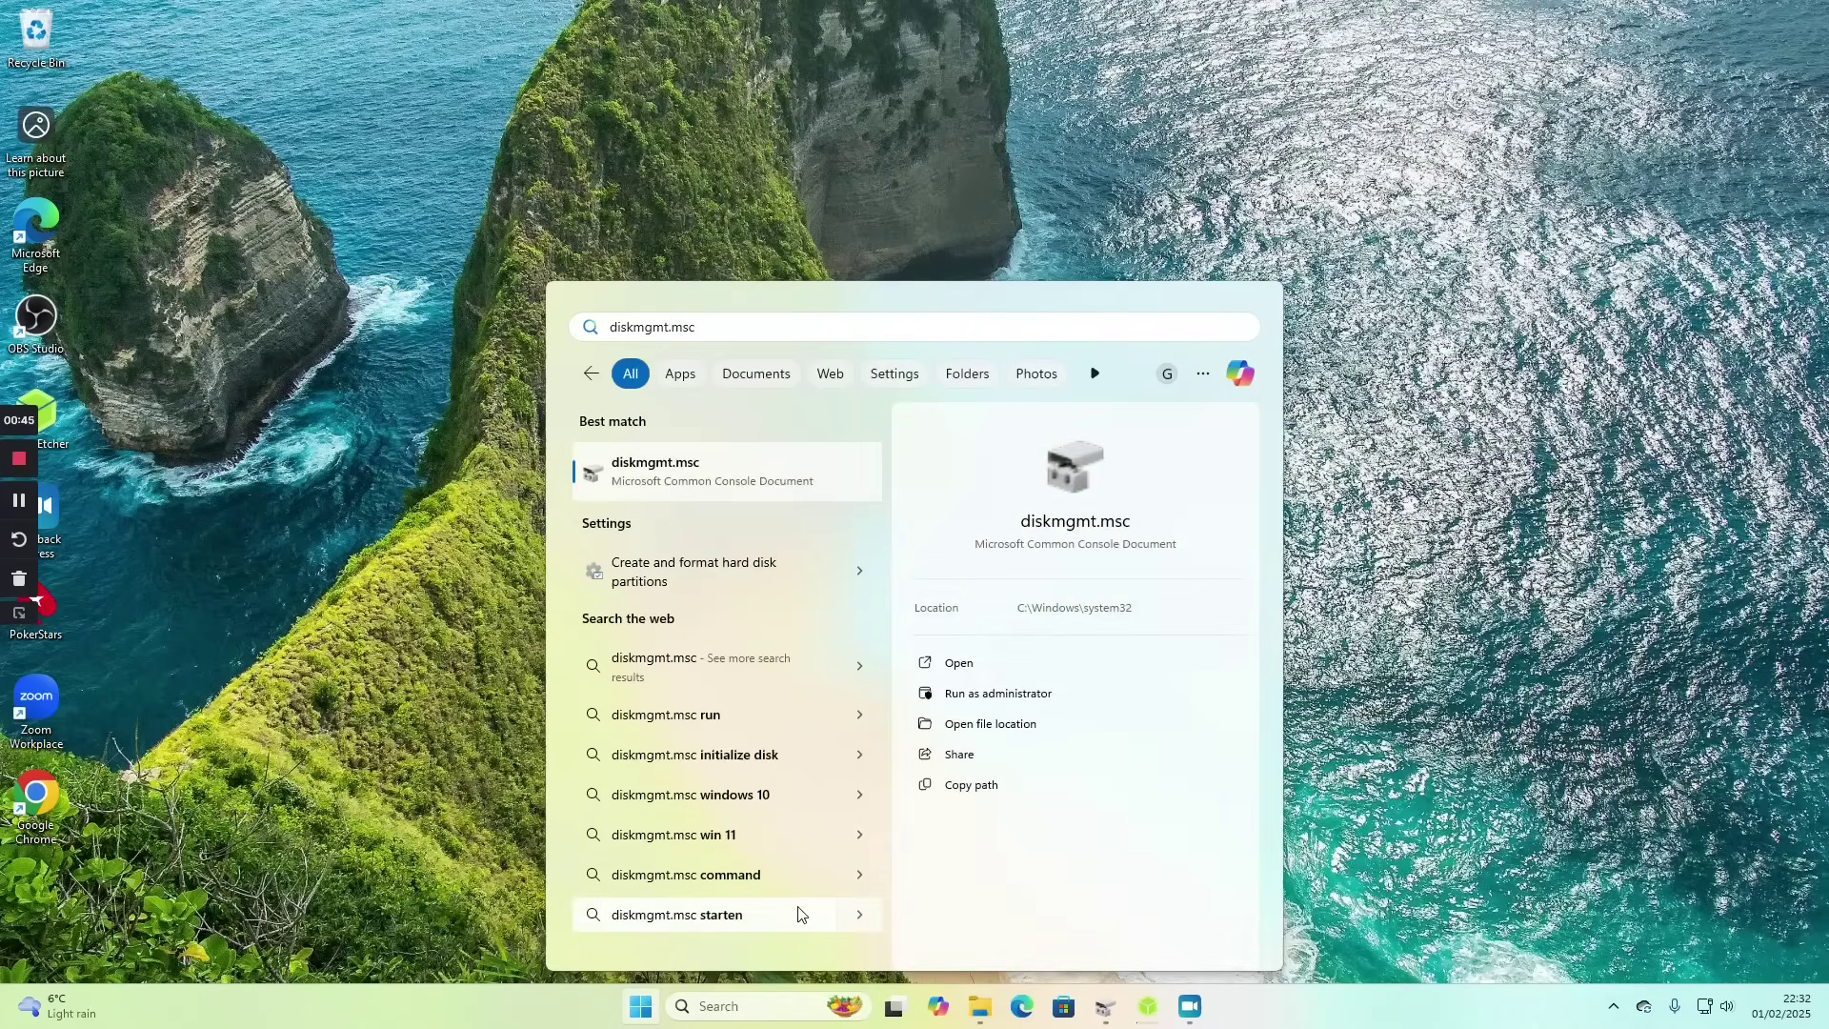
{"action": "left_click", "coordinate": [797, 906]}
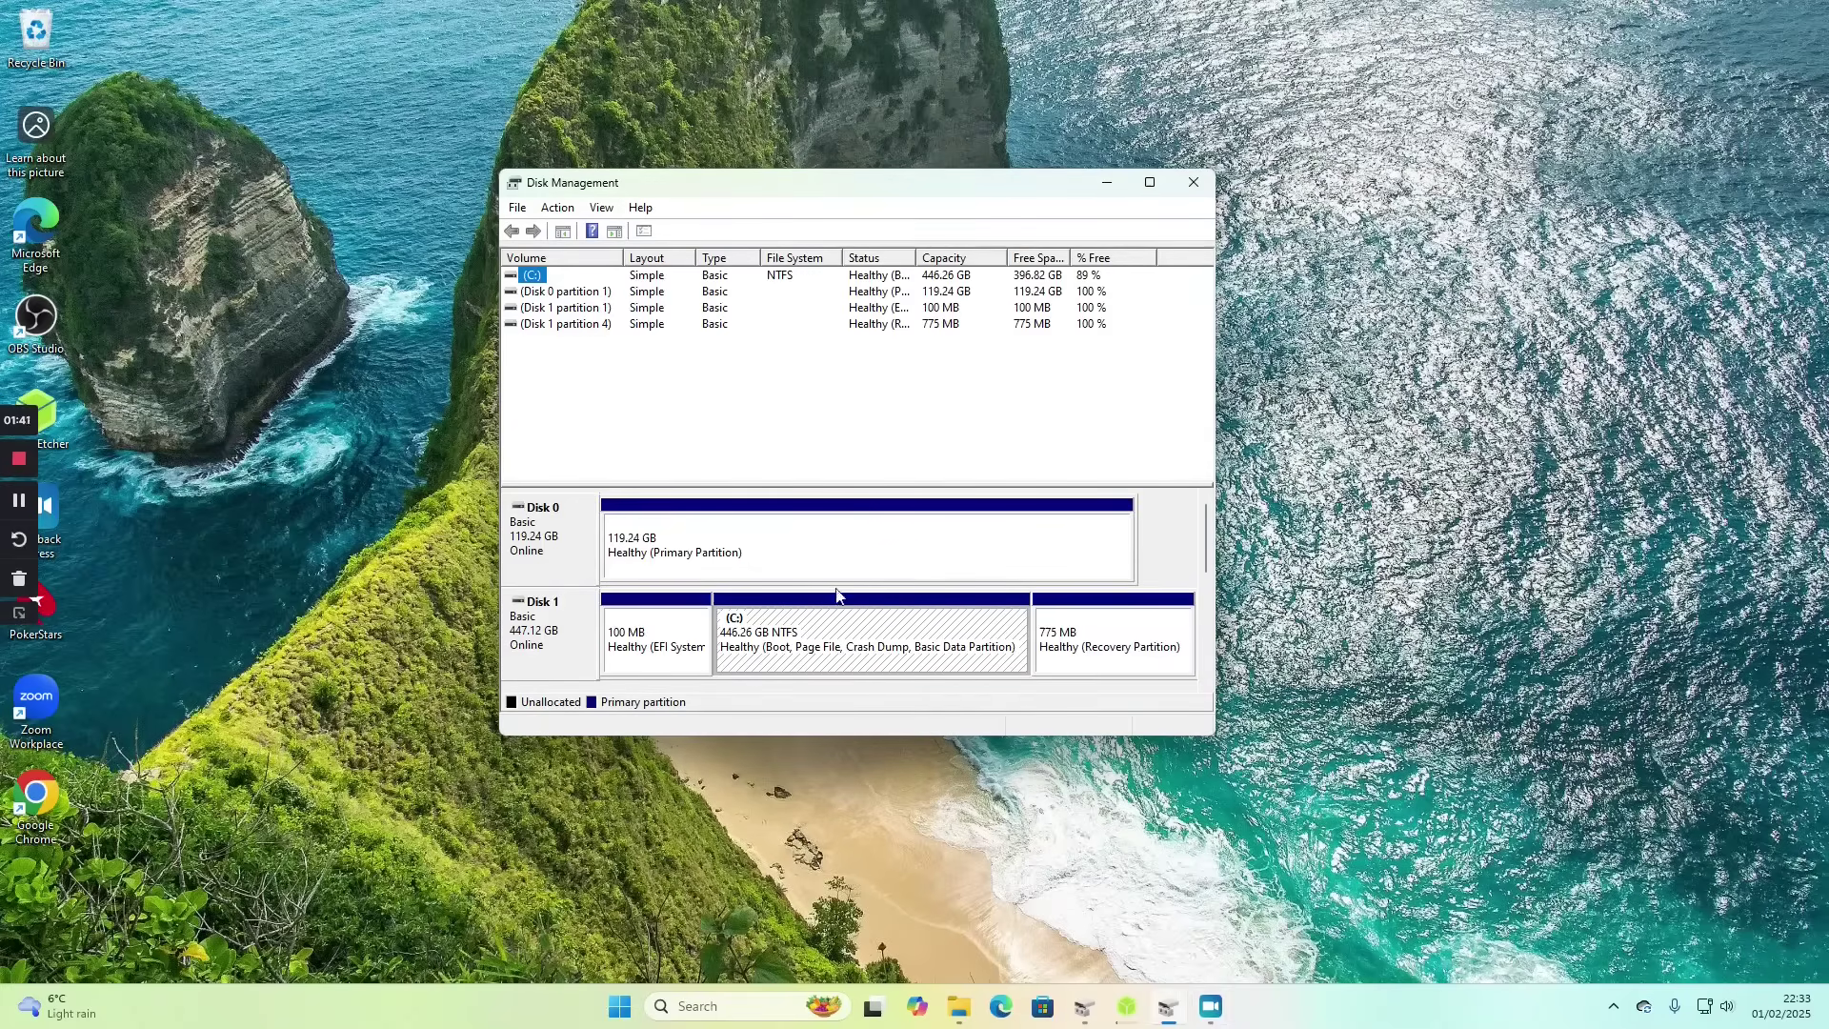
- Inspect the EFI, recovery and C: partitions, then bring up actions for Disk 1's 446.26 GB C:
{"action": "left_click", "coordinate": [840, 633]}
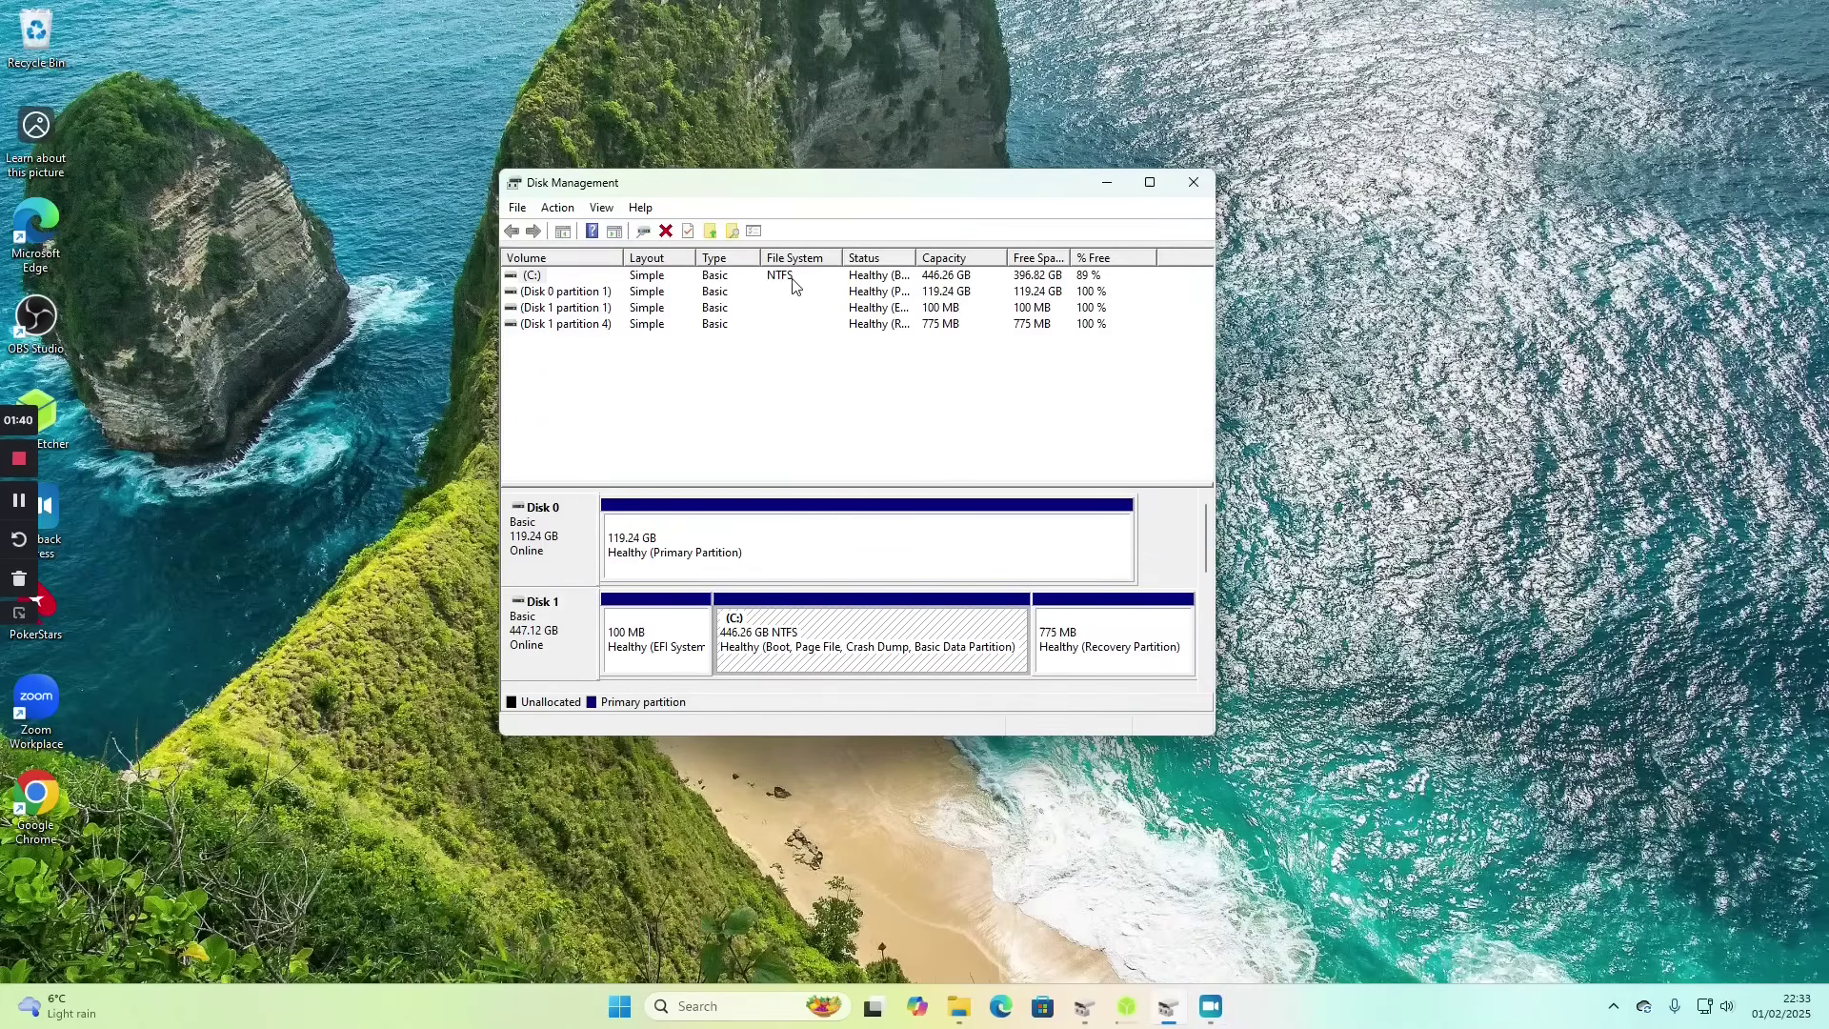
{"action": "left_click", "coordinate": [684, 640]}
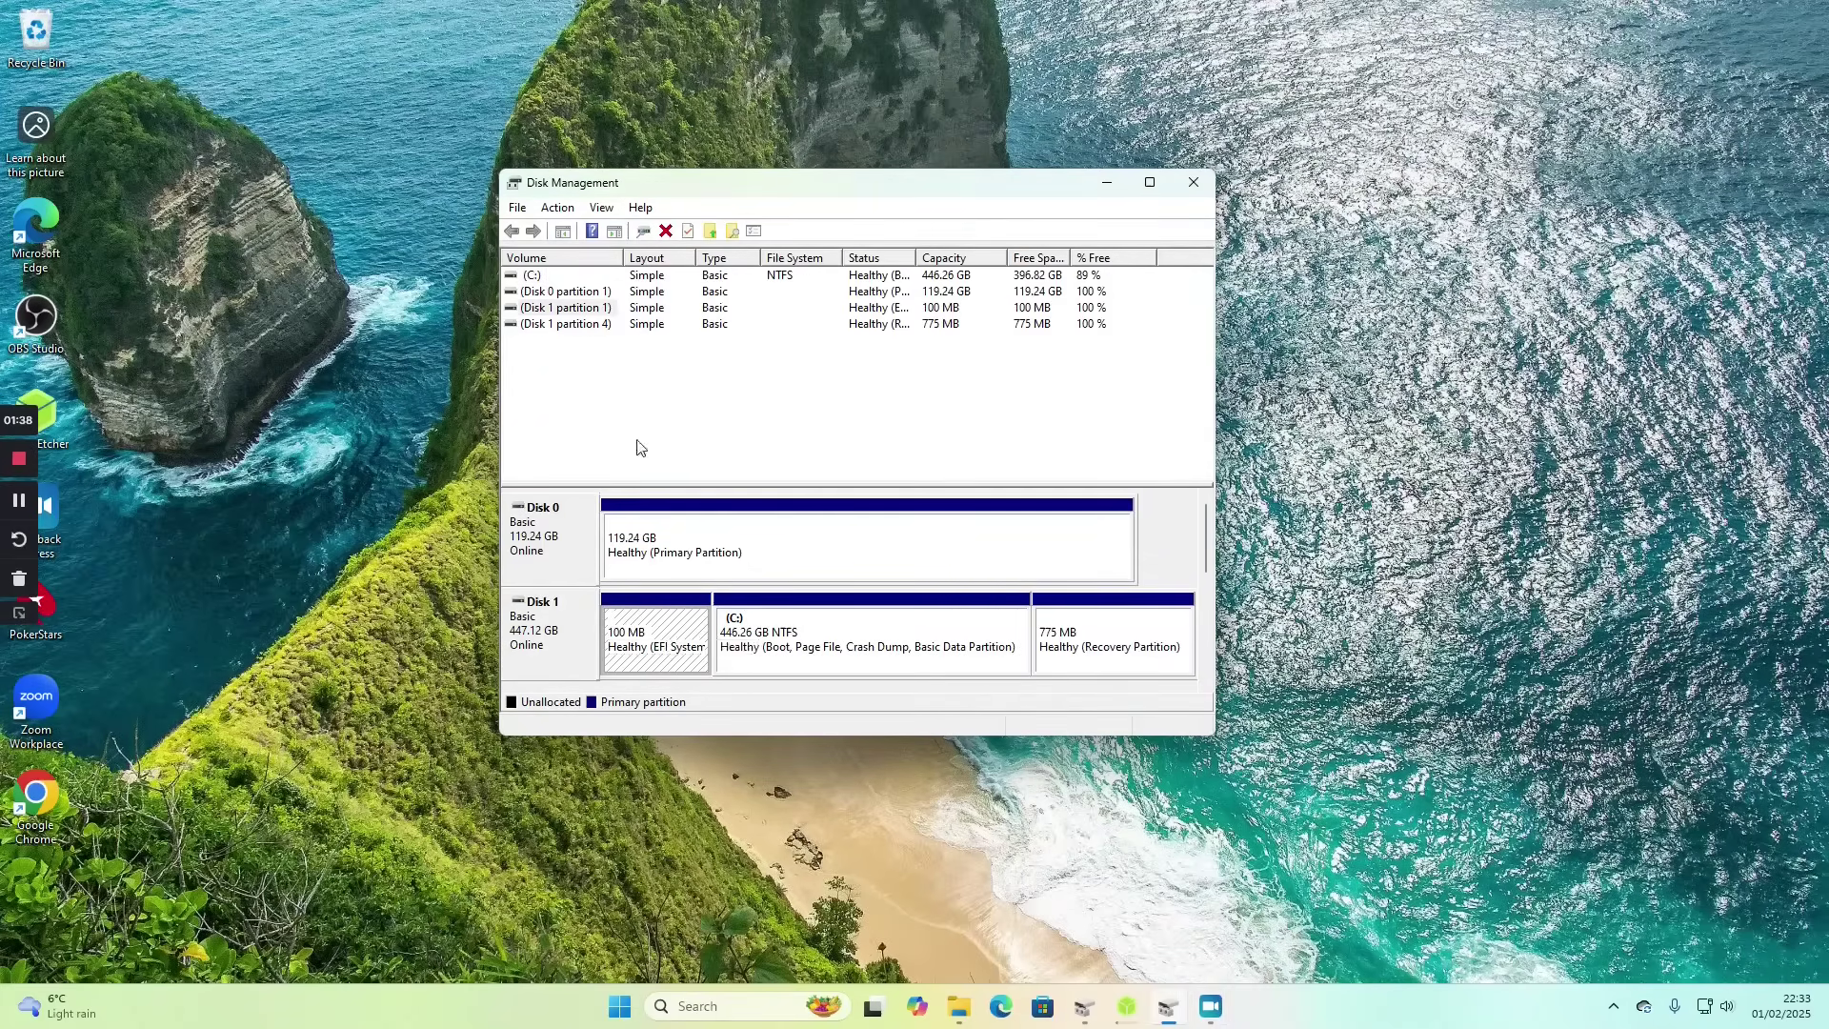
{"action": "left_click", "coordinate": [1090, 632]}
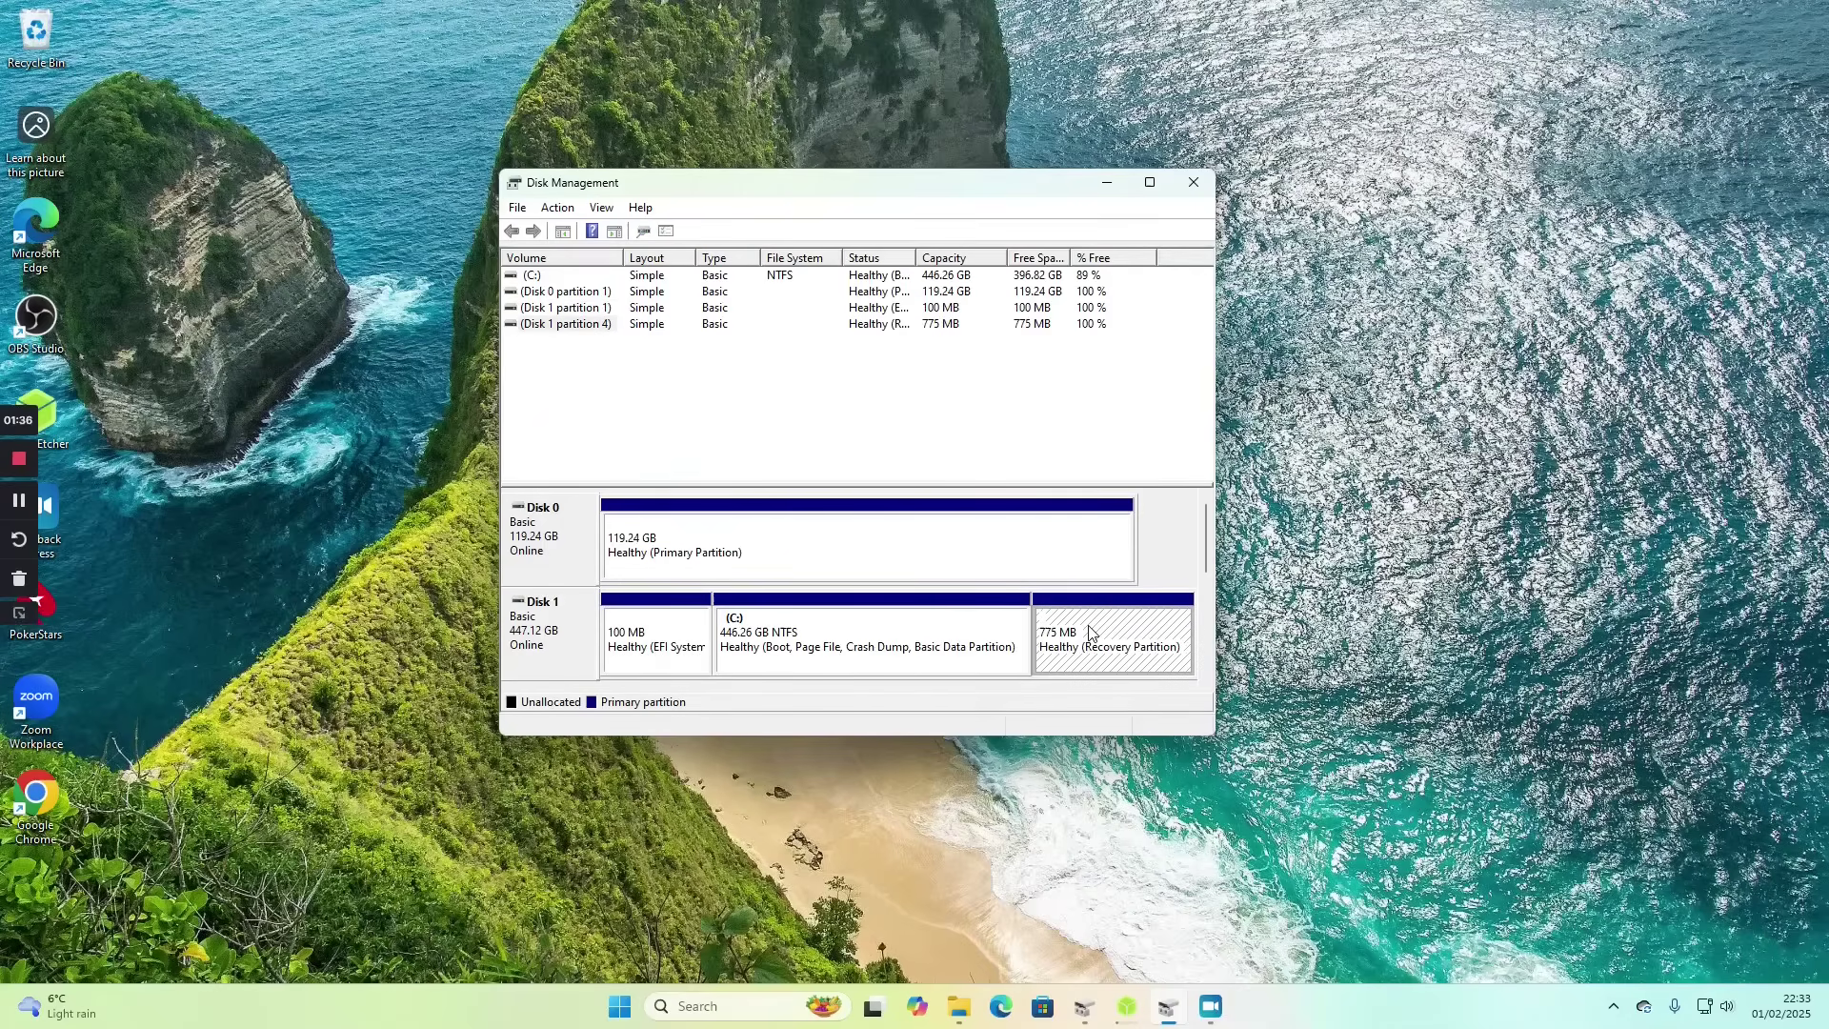
{"action": "left_click", "coordinate": [895, 557]}
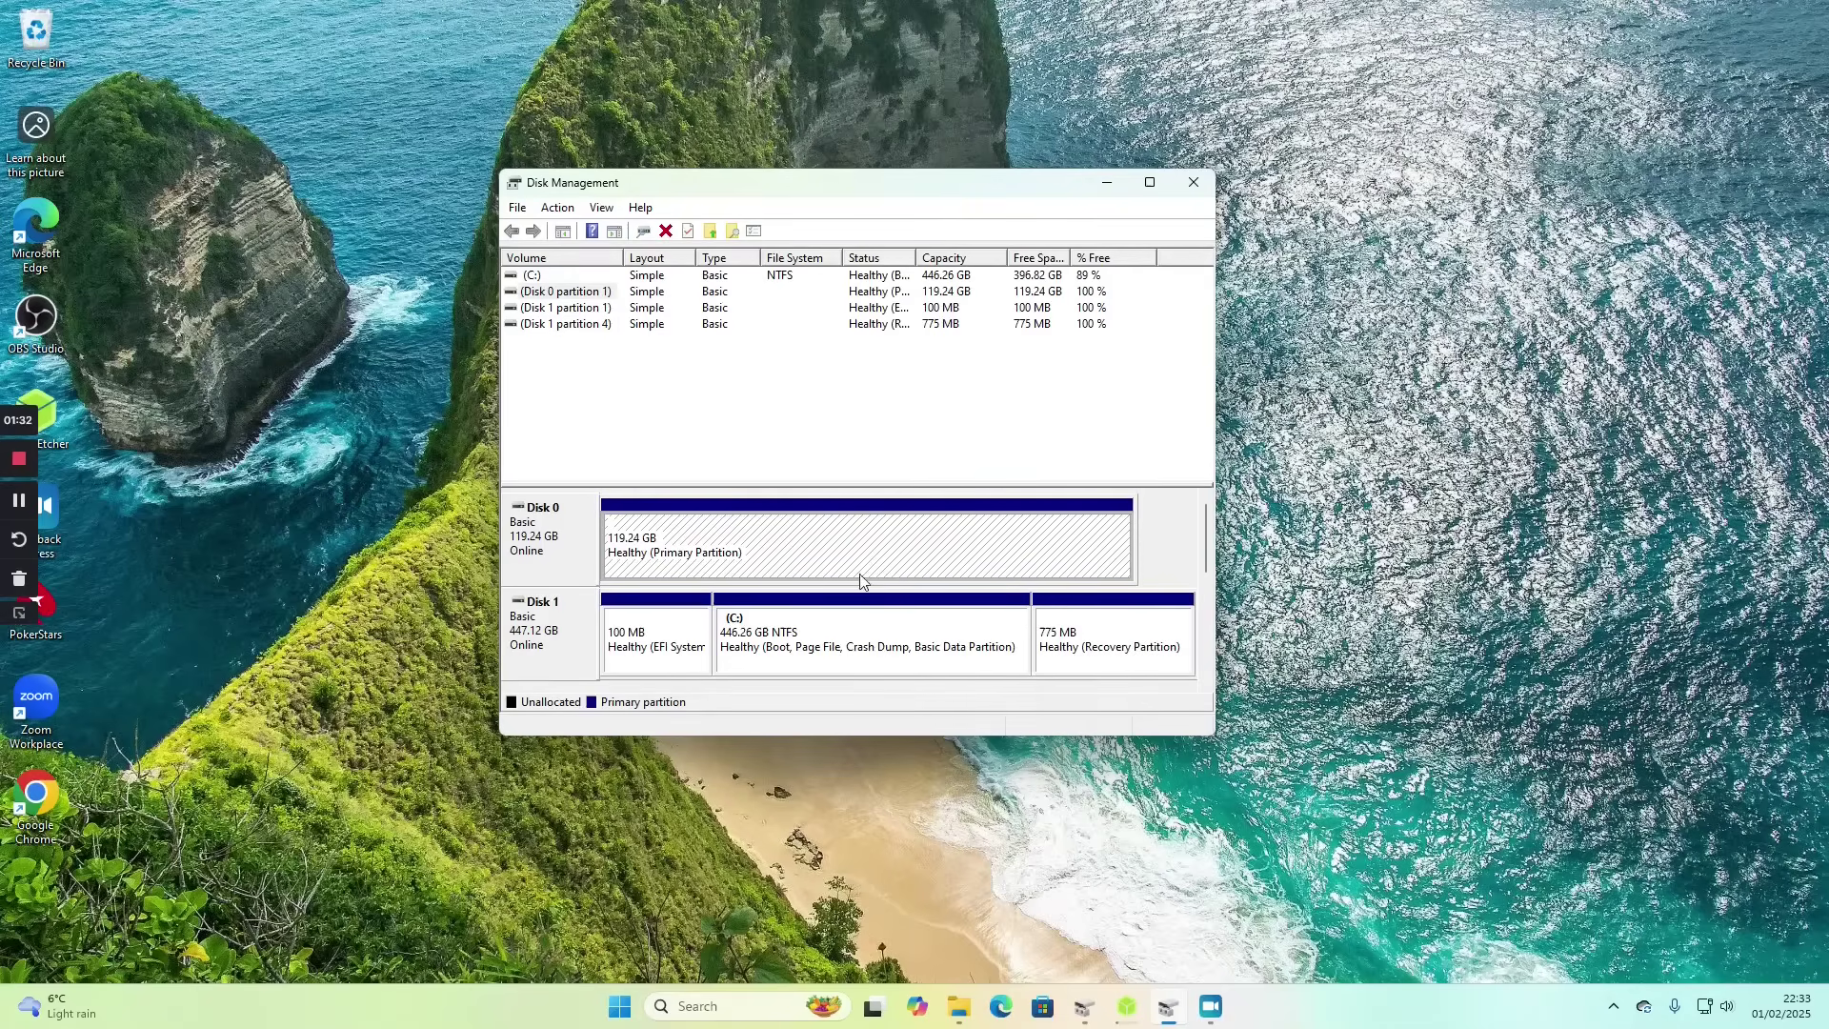
{"action": "left_click", "coordinate": [828, 645]}
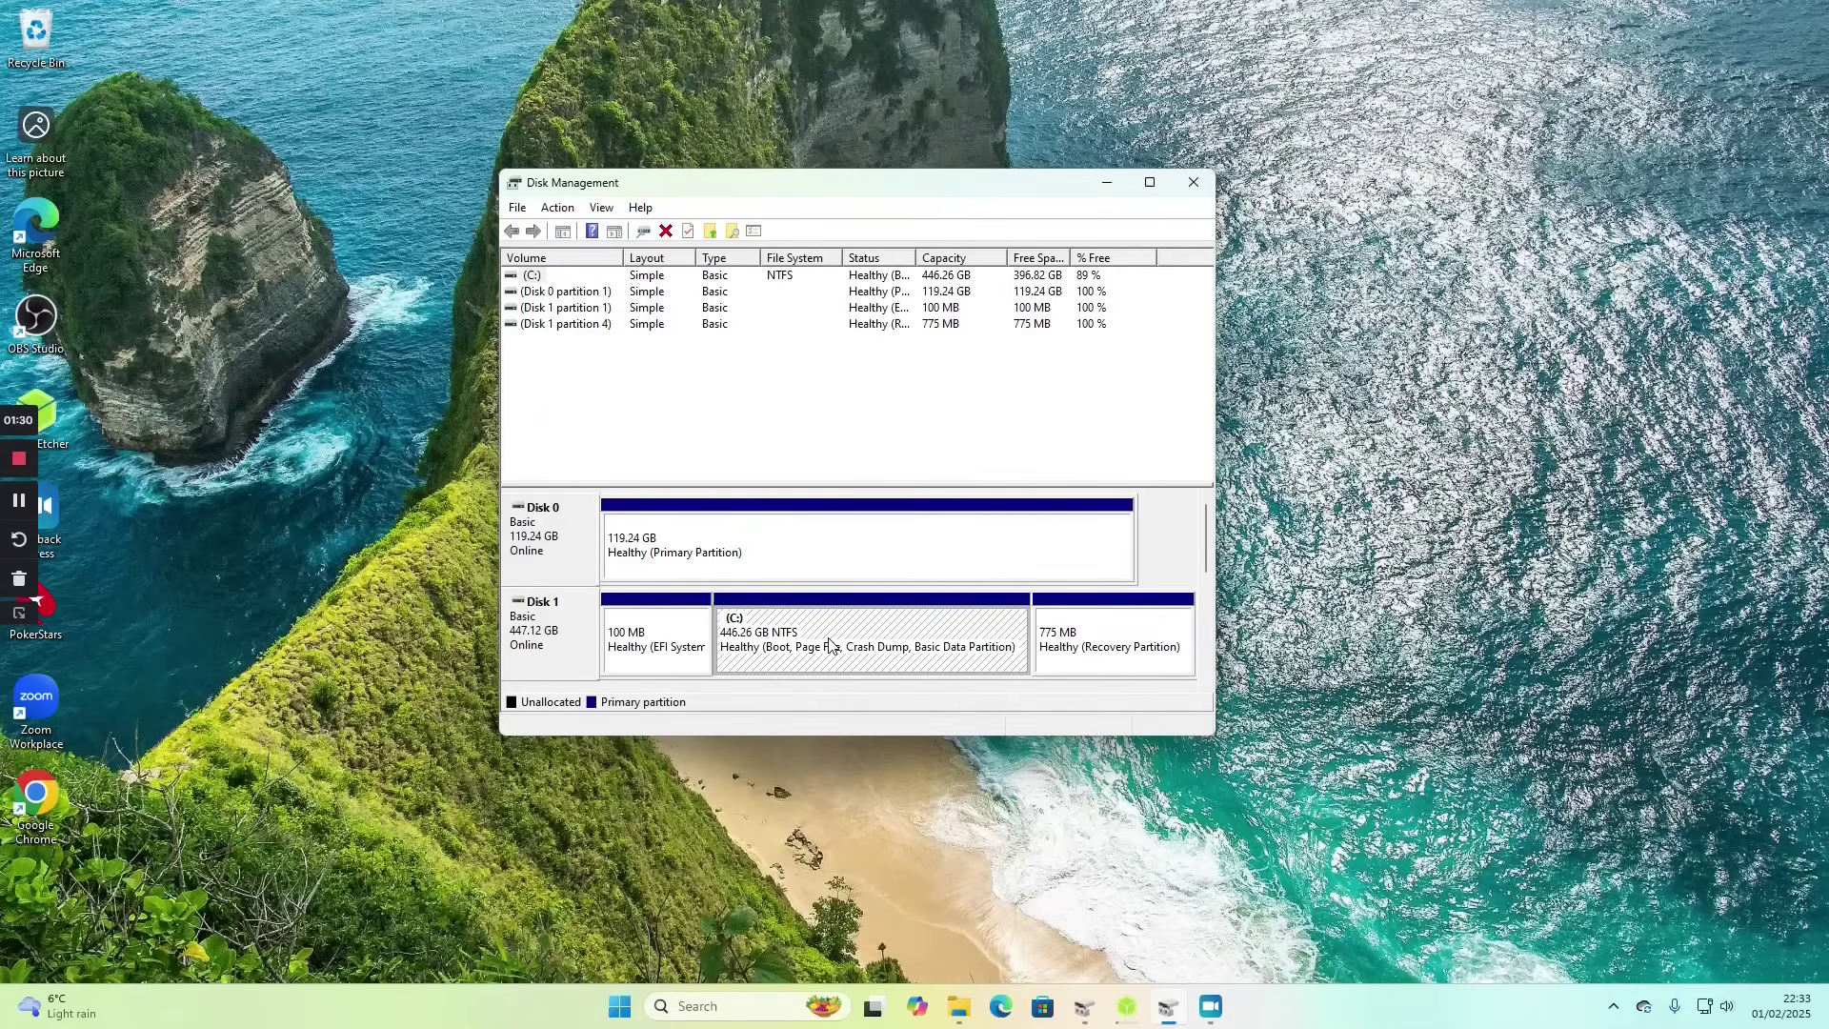
{"action": "right_click", "coordinate": [814, 638]}
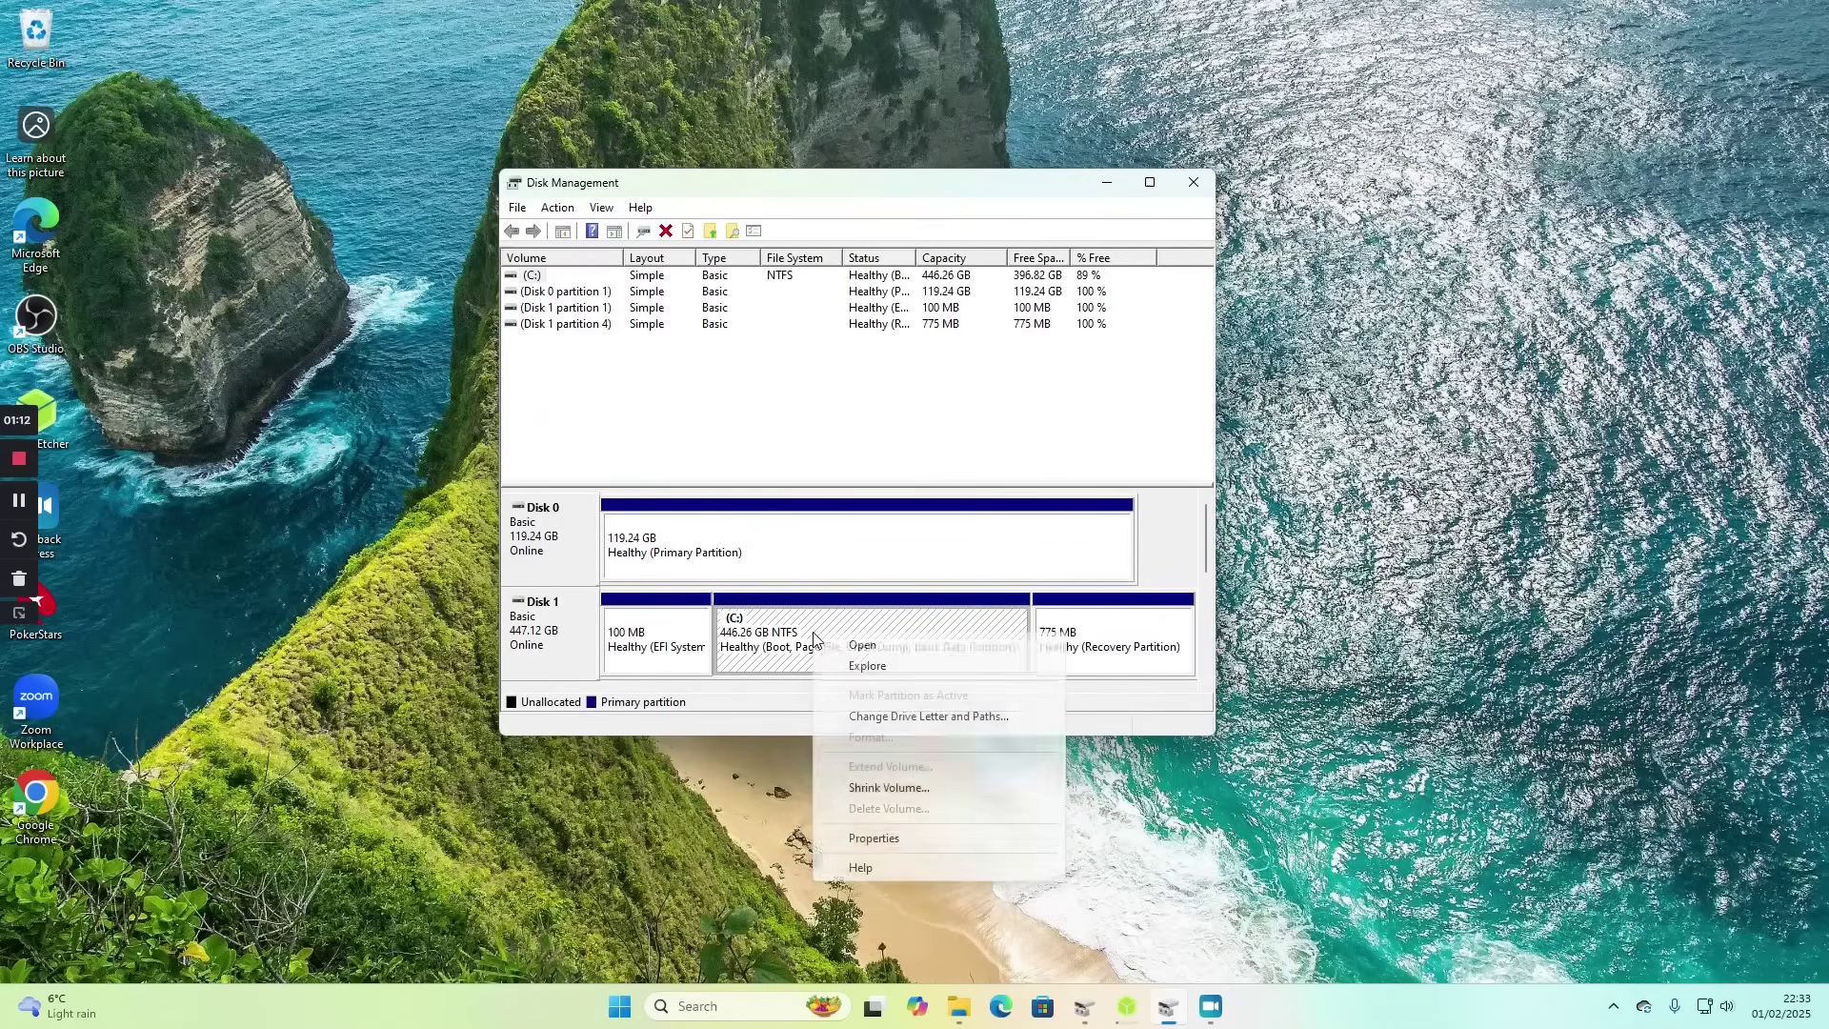
- Shrink C: by 200000 MB instead of the suggested 336350, freeing 195.31 GB unallocated
{"action": "left_click", "coordinate": [874, 789]}
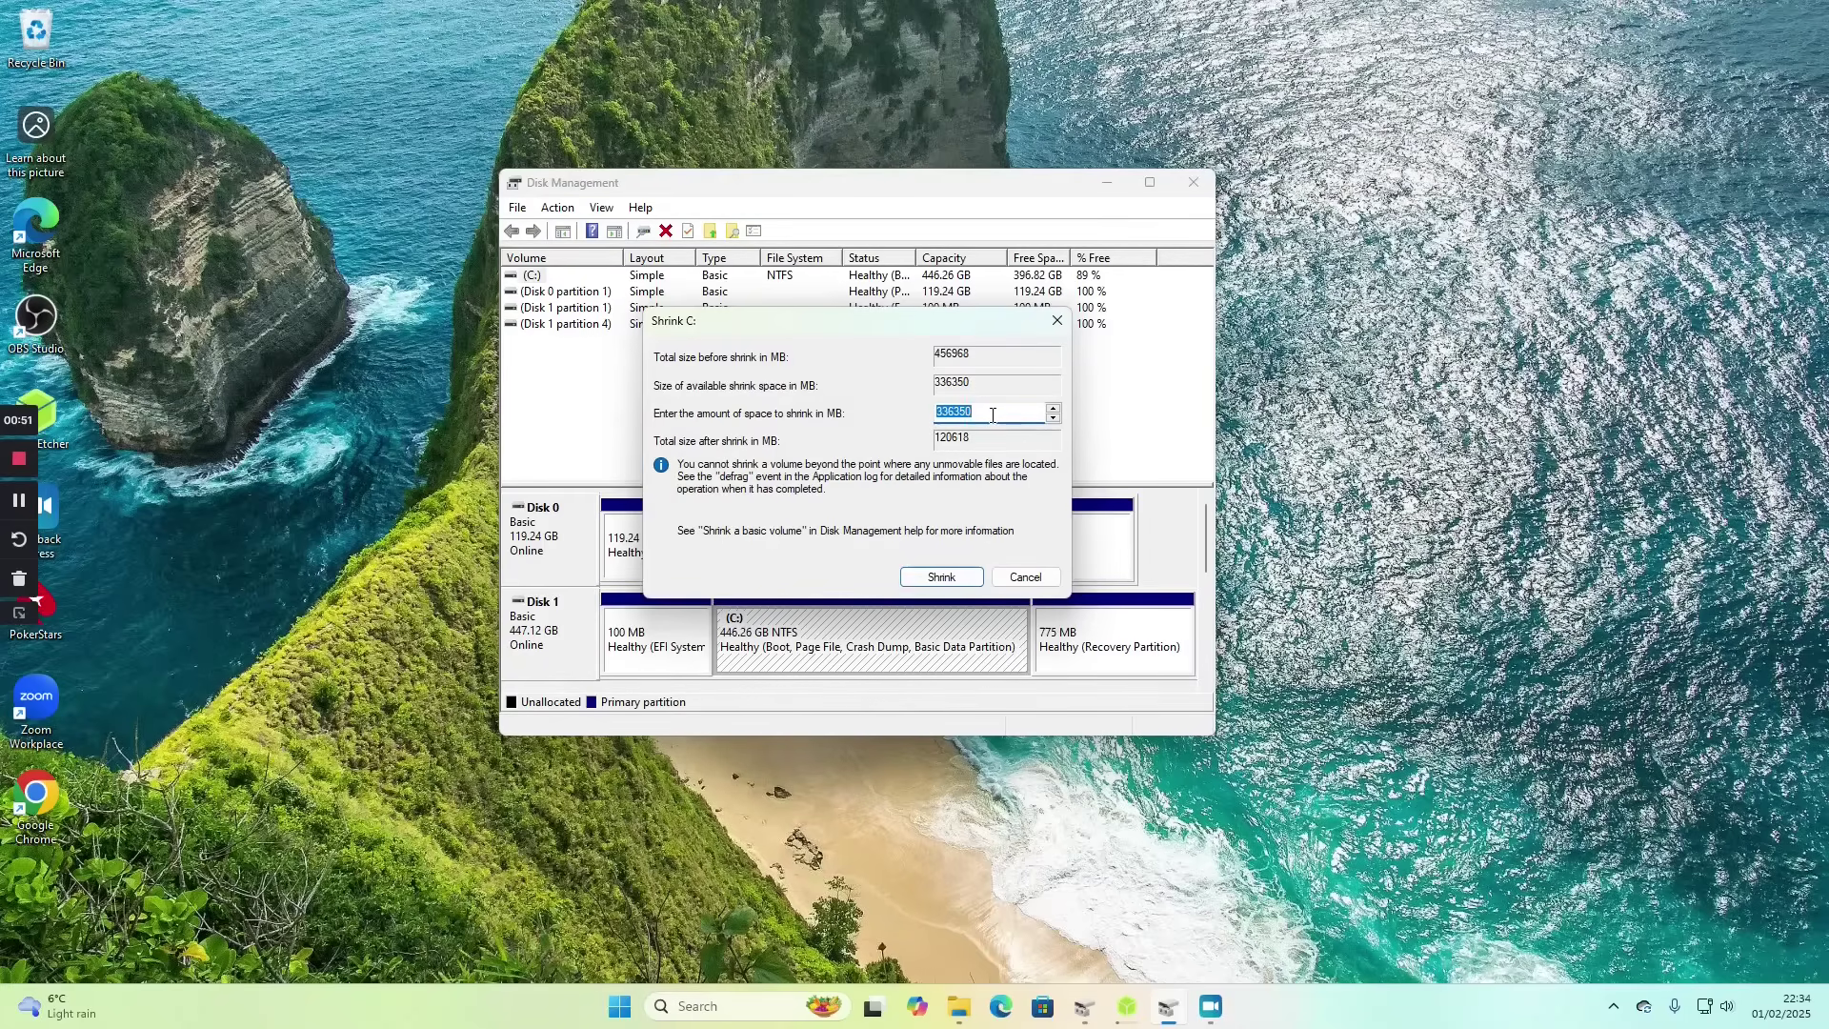
{"action": "left_click", "coordinate": [992, 415]}
{"action": "key", "text": "BackSpace"}
{"action": "key", "text": "BackSpace"}
{"action": "key", "text": "BackSpace"}
{"action": "key", "text": "BackSpace"}
{"action": "key", "text": "BackSpace"}
{"action": "key", "text": "BackSpace"}
{"action": "type", "text": "200000"}
{"action": "left_click", "coordinate": [936, 578]}
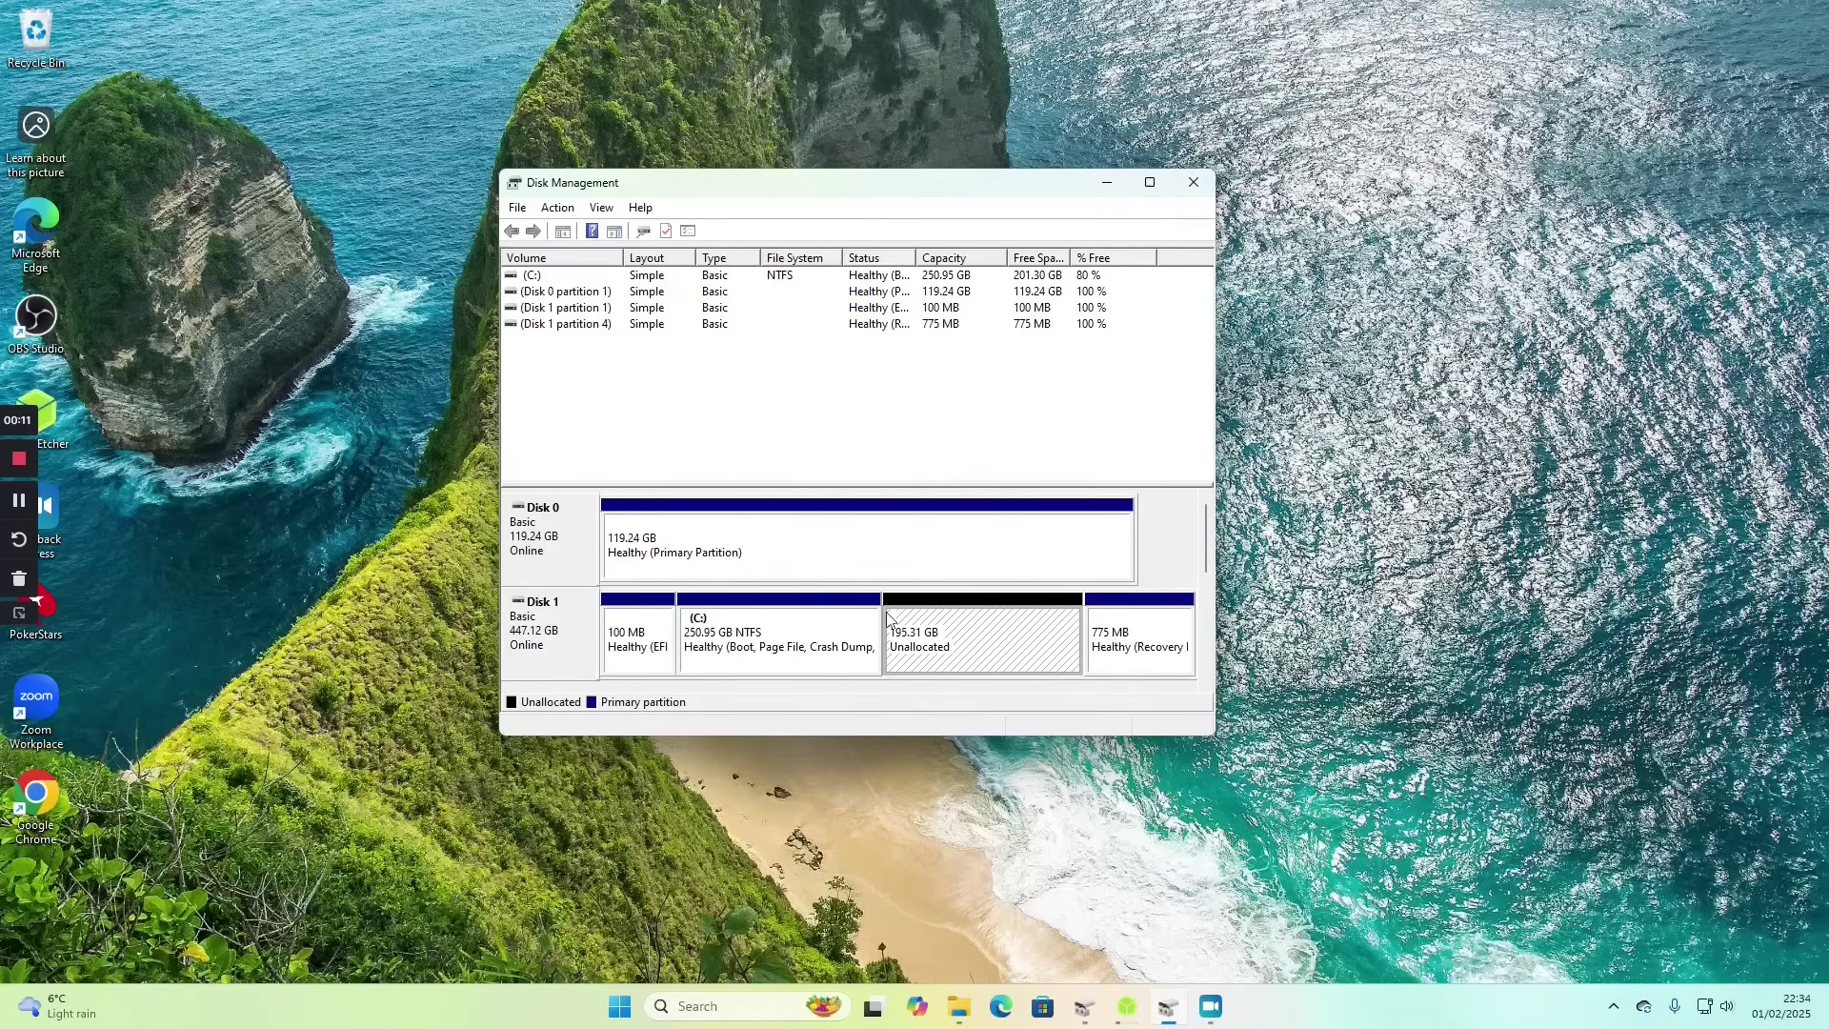
- Close Disk Management, then close balenaEtcher once the flash has completed
{"action": "left_click", "coordinate": [1193, 184]}
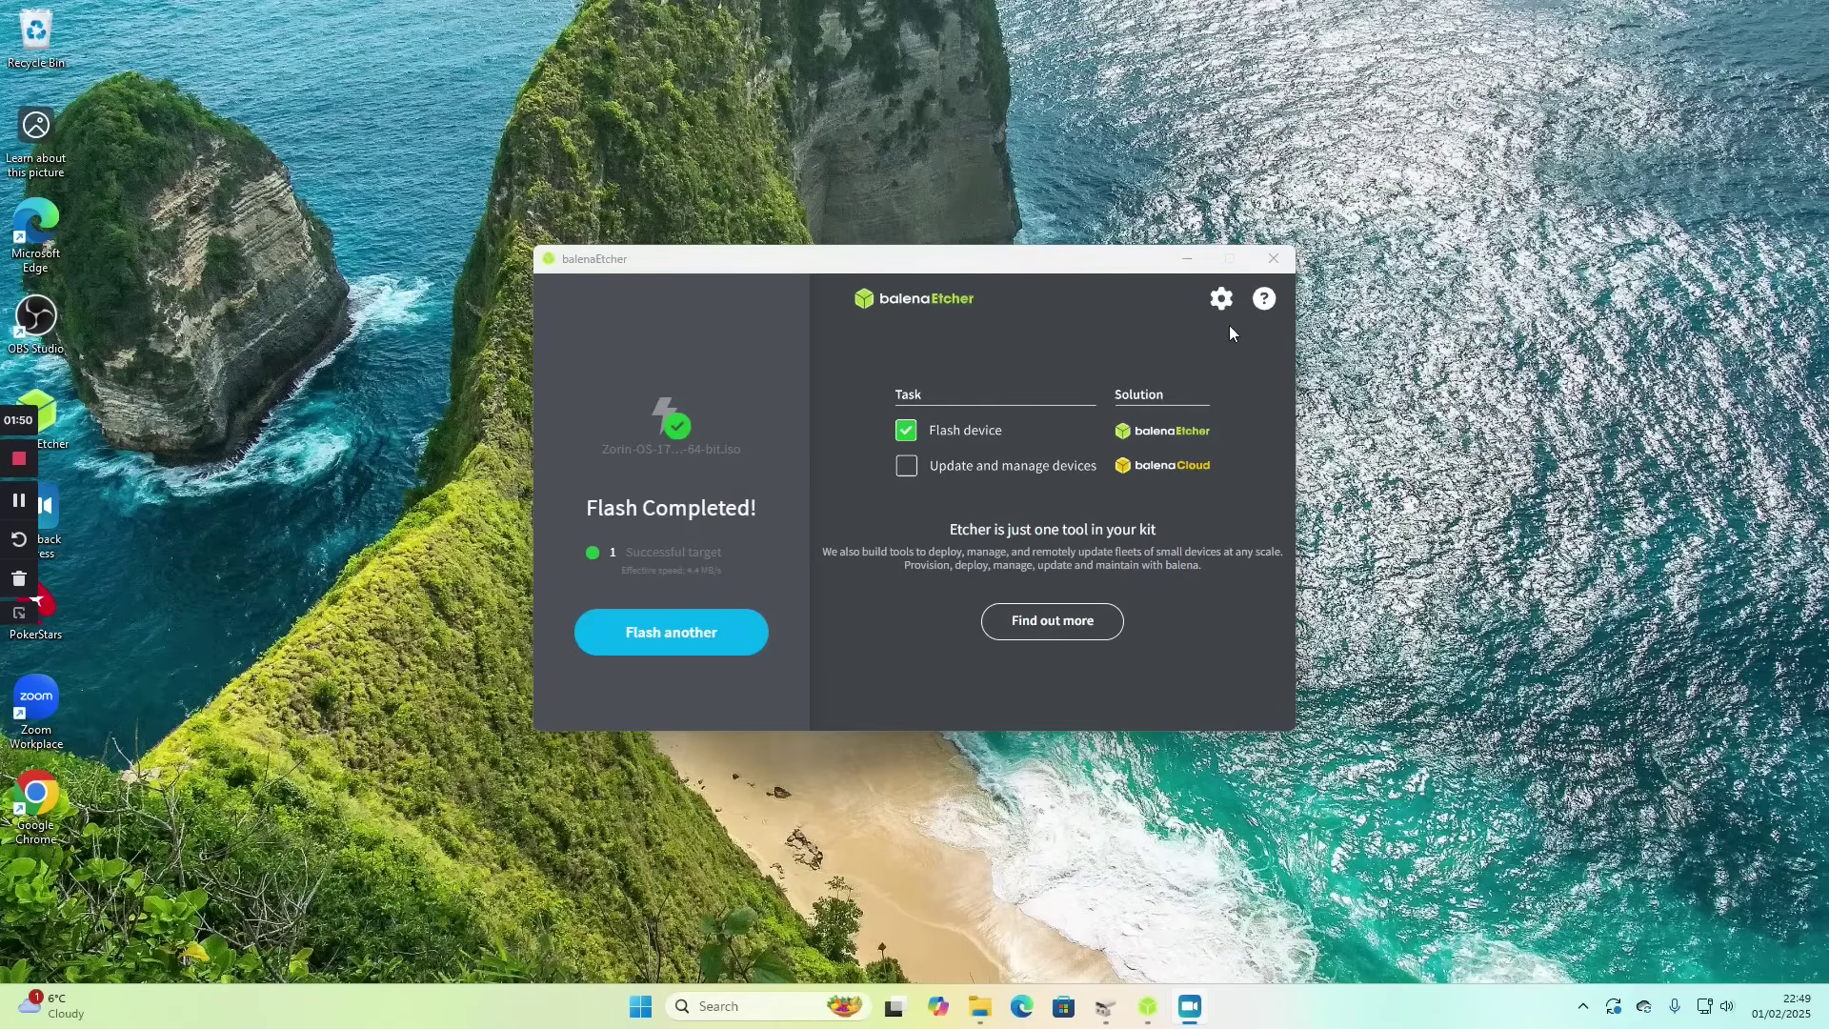
{"action": "left_click", "coordinate": [1273, 258]}
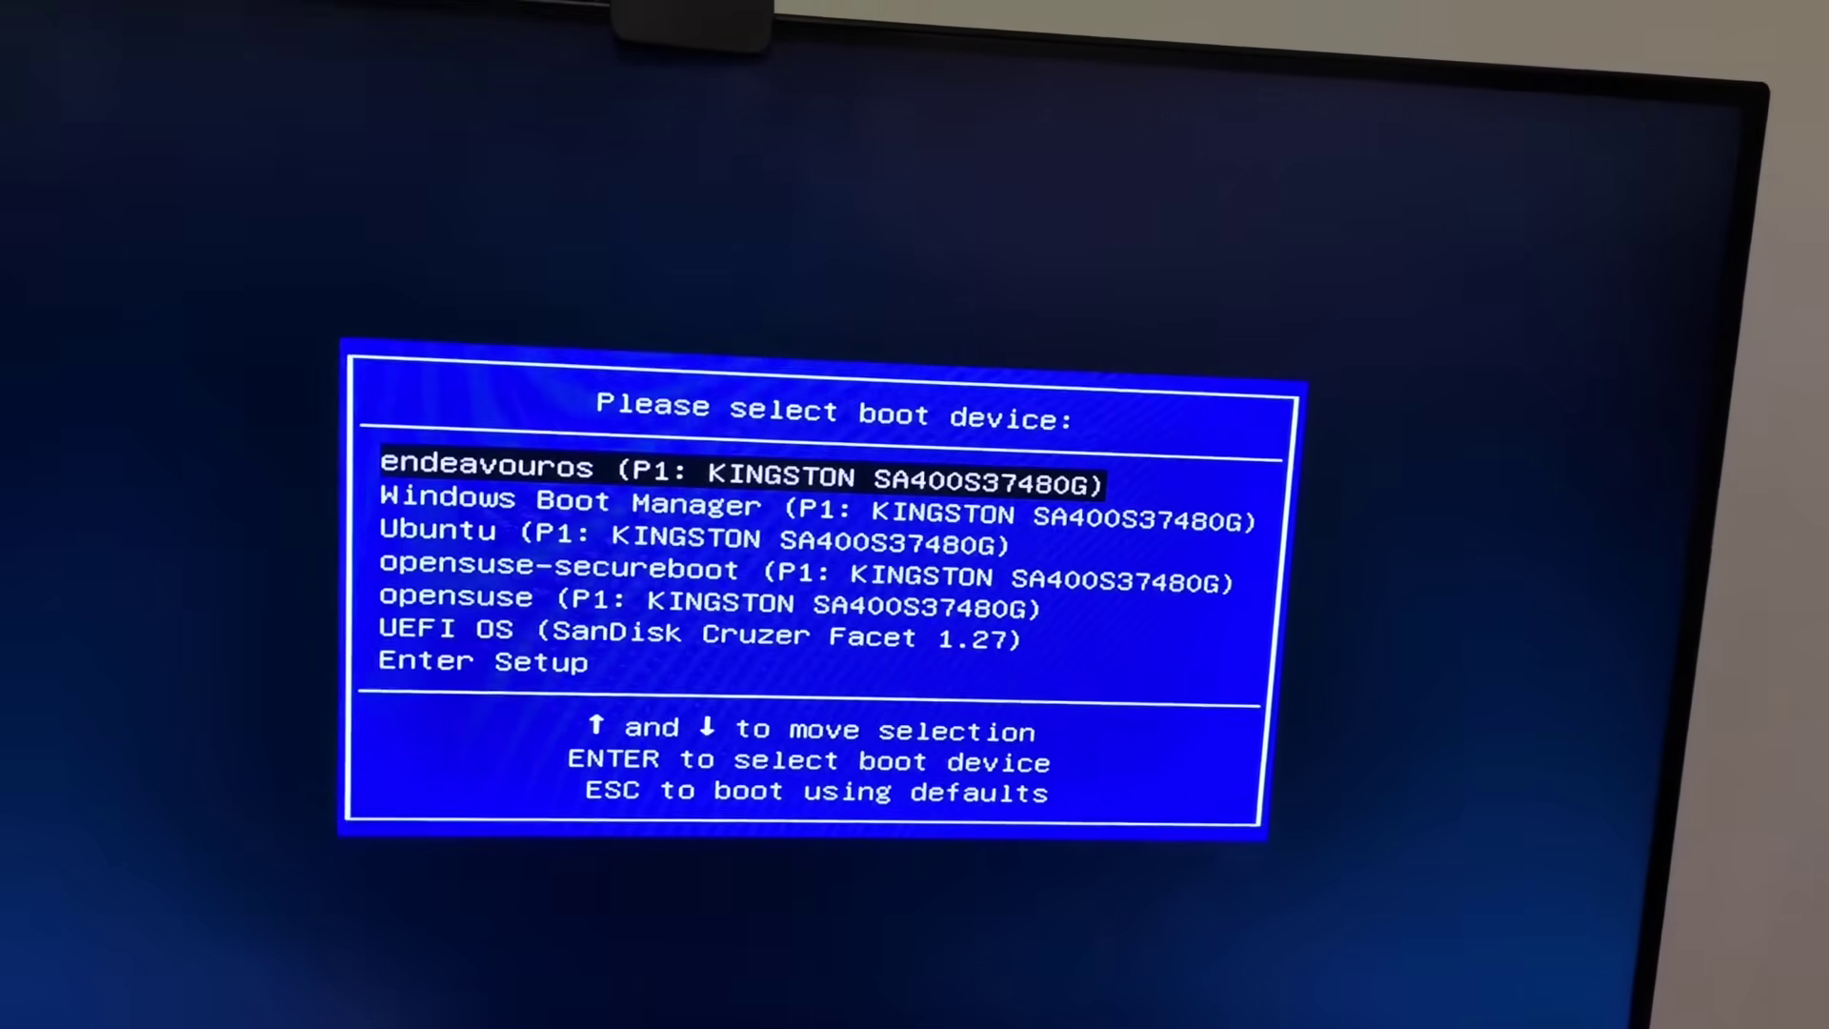
- Boot from UEFI OS (SanDisk Cruzer Facet 1.27) in the boot device menu
{"action": "key", "text": "Down"}
{"action": "key", "text": "Down"}
{"action": "key", "text": "Down"}
{"action": "key", "text": "Down"}
{"action": "key", "text": "Down"}
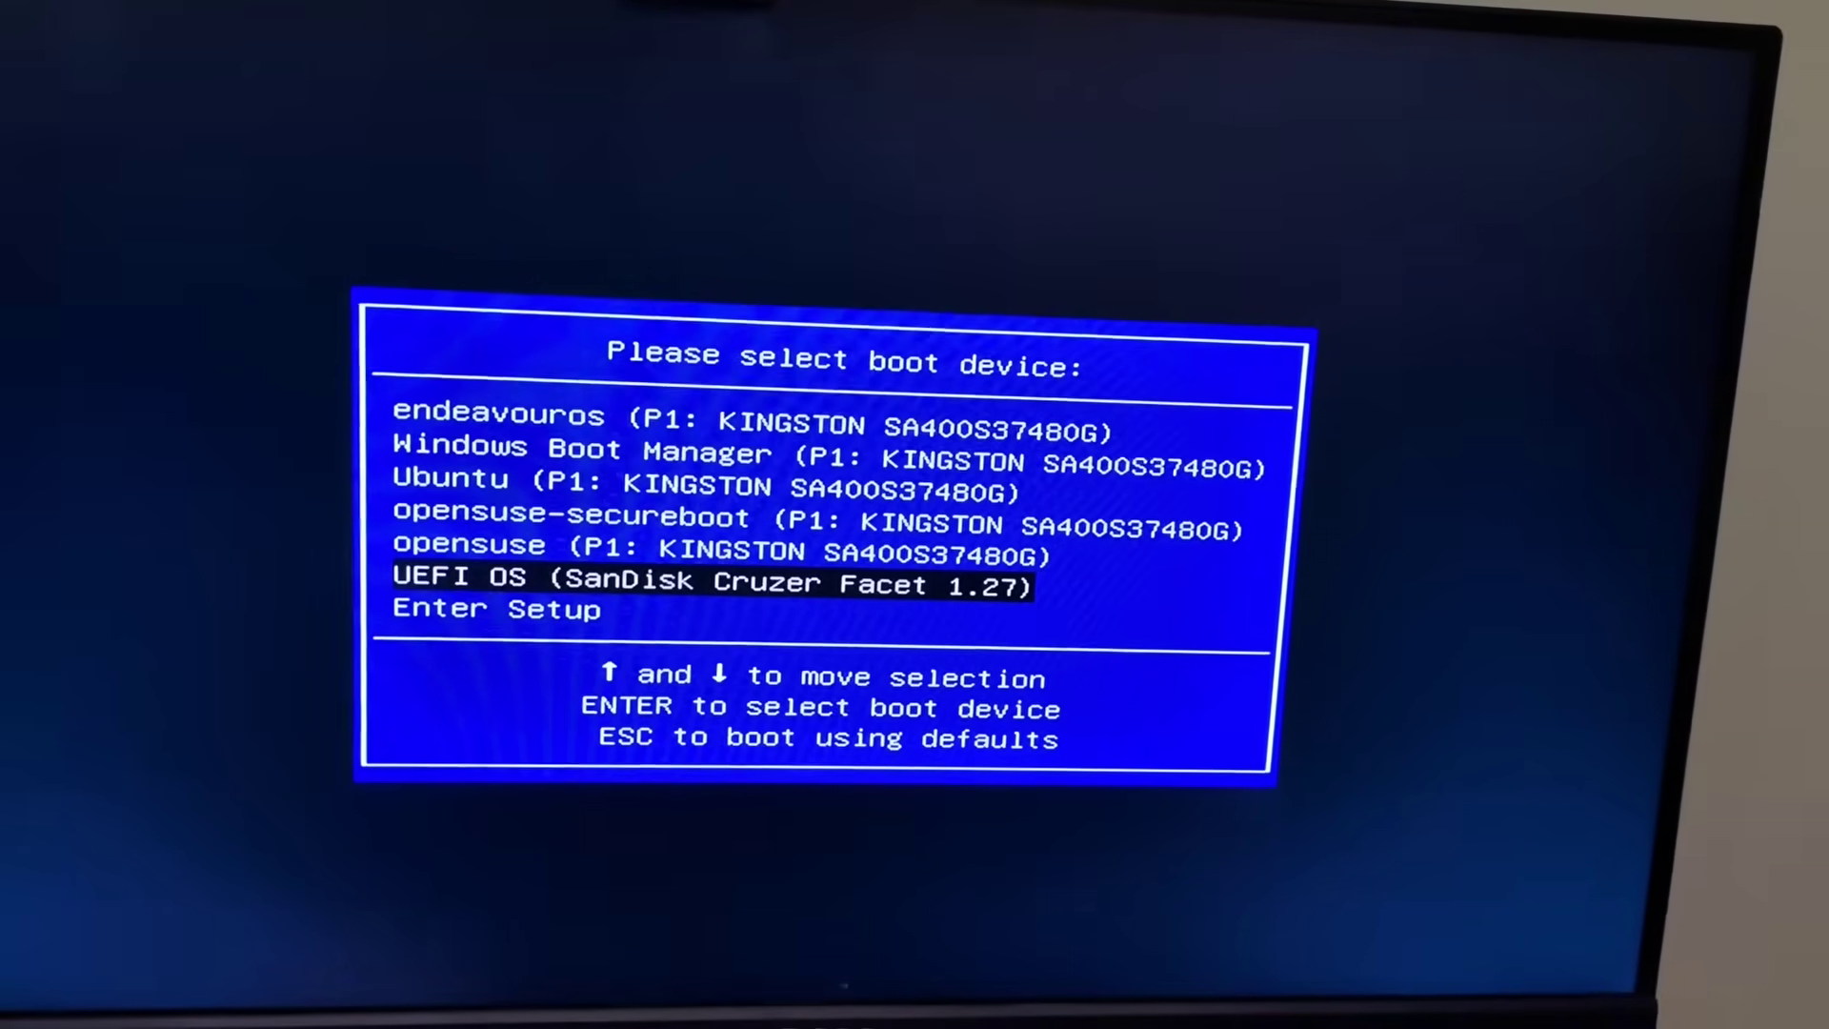
{"action": "key", "text": "Return"}
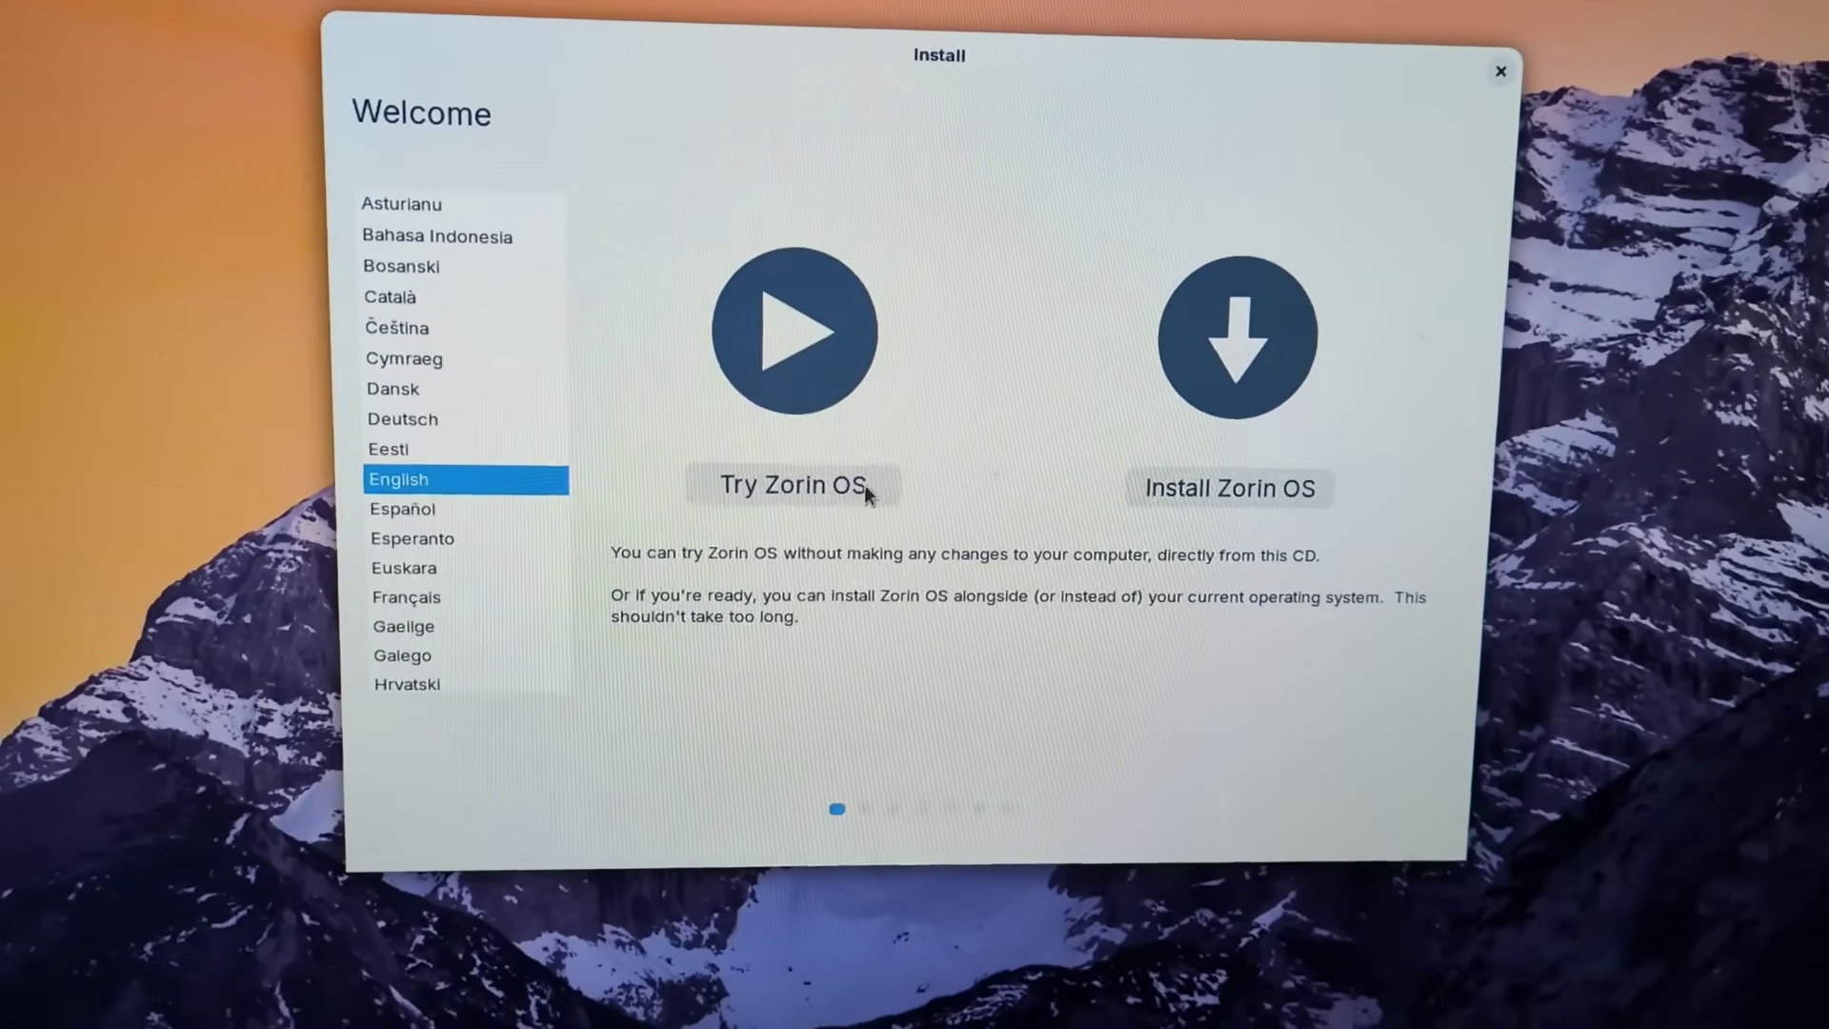
- Choose Try Zorin OS with English selected to start the live session
{"action": "left_click", "coordinate": [819, 486]}
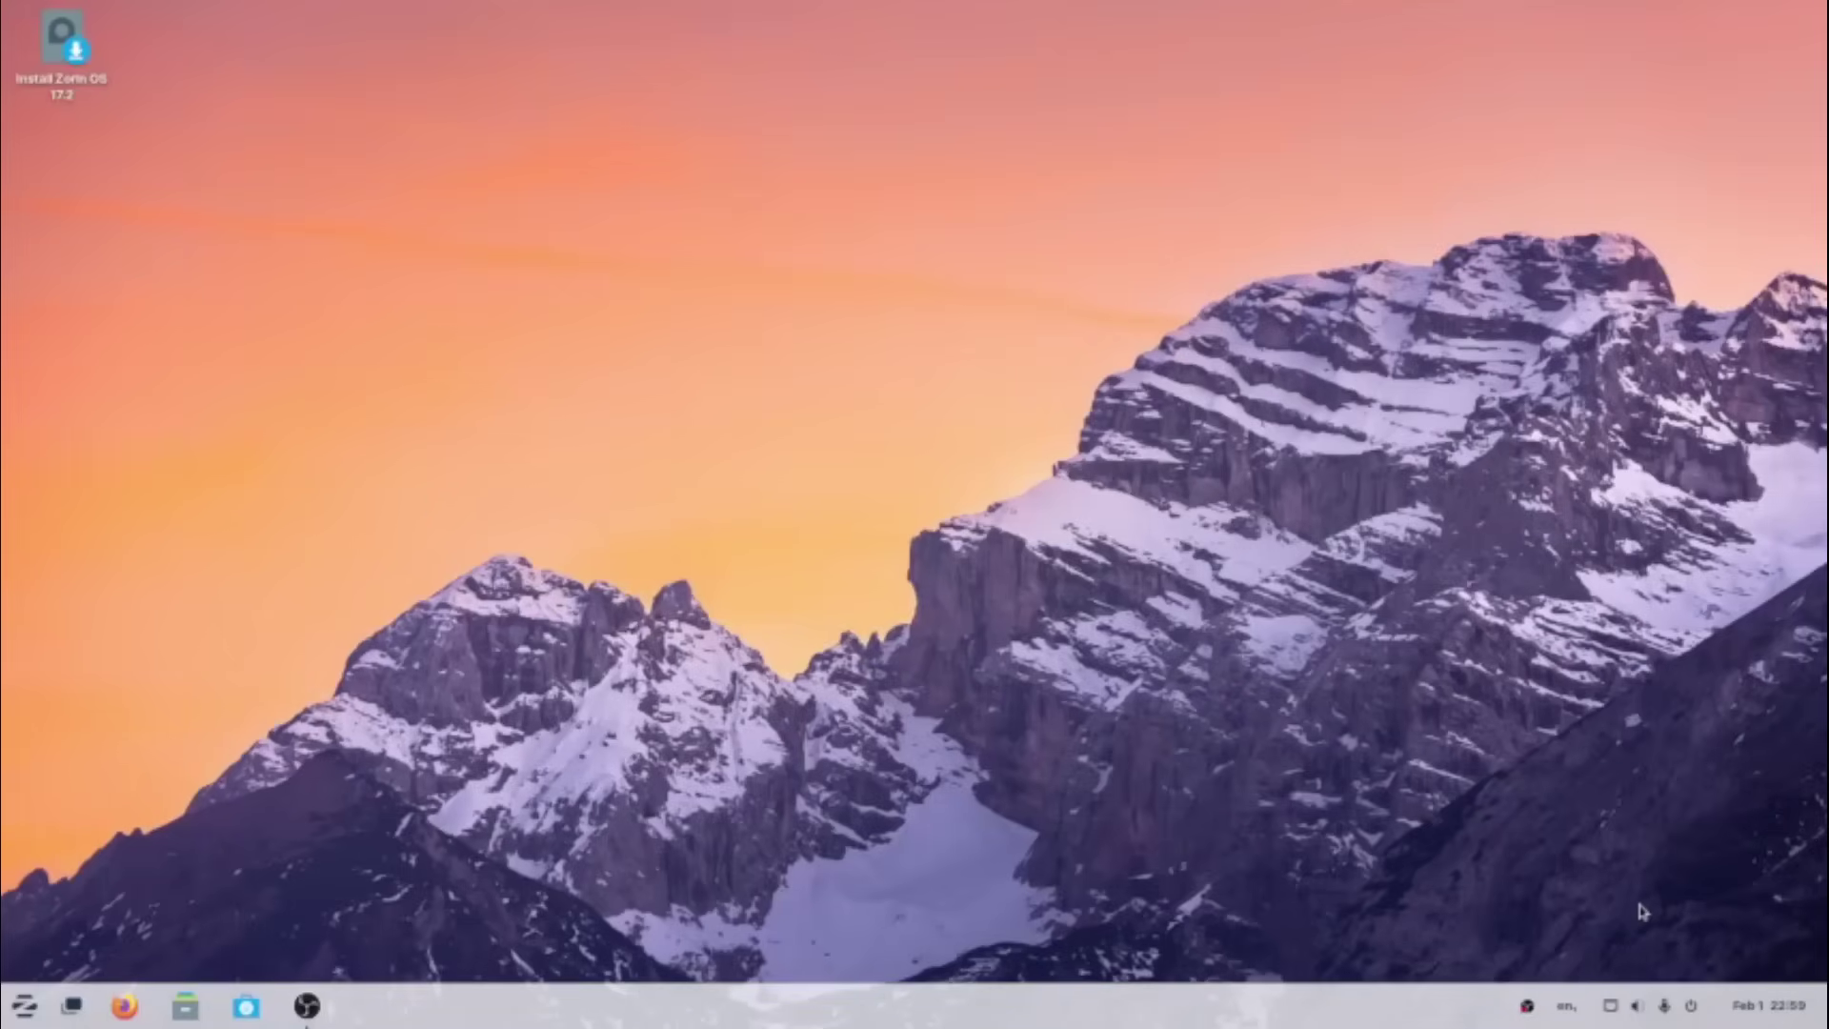
- Launch the Zorin OS installer, keep English, and choose the English (UK) keyboard layout
{"action": "left_click", "coordinate": [76, 52]}
{"action": "double_click", "coordinate": [92, 67]}
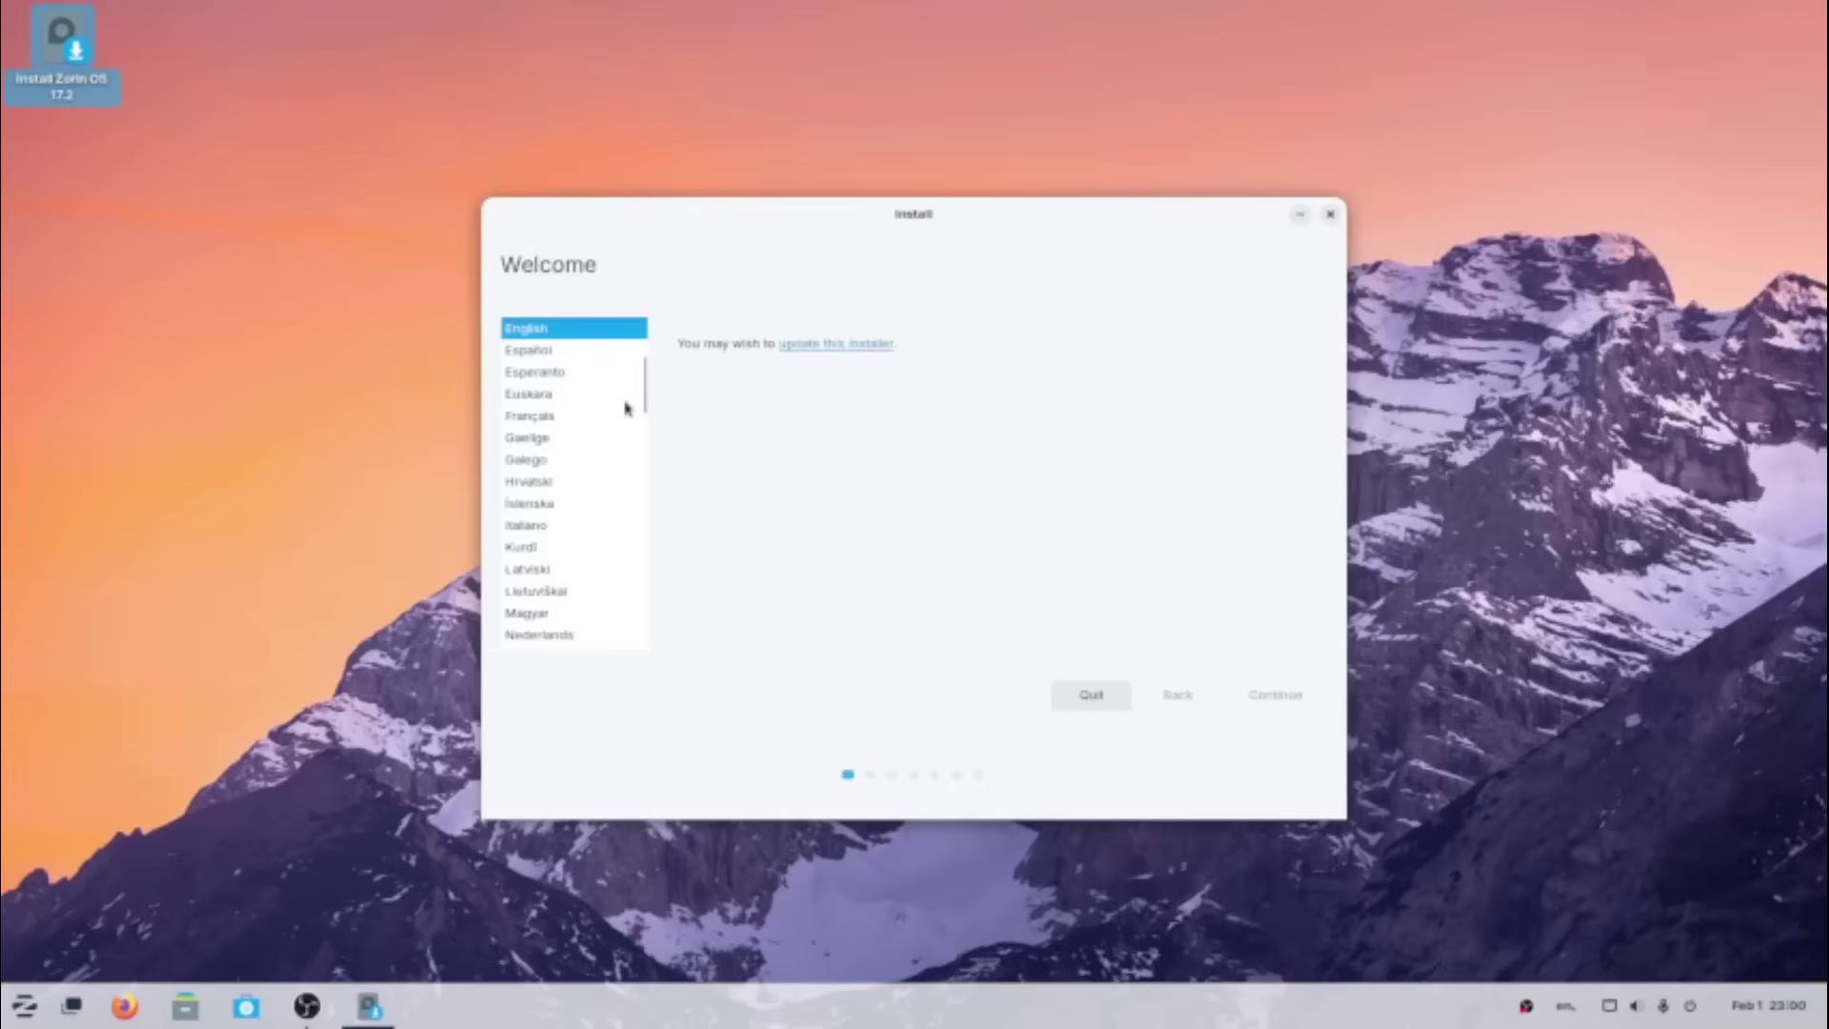
{"action": "left_click", "coordinate": [1275, 694]}
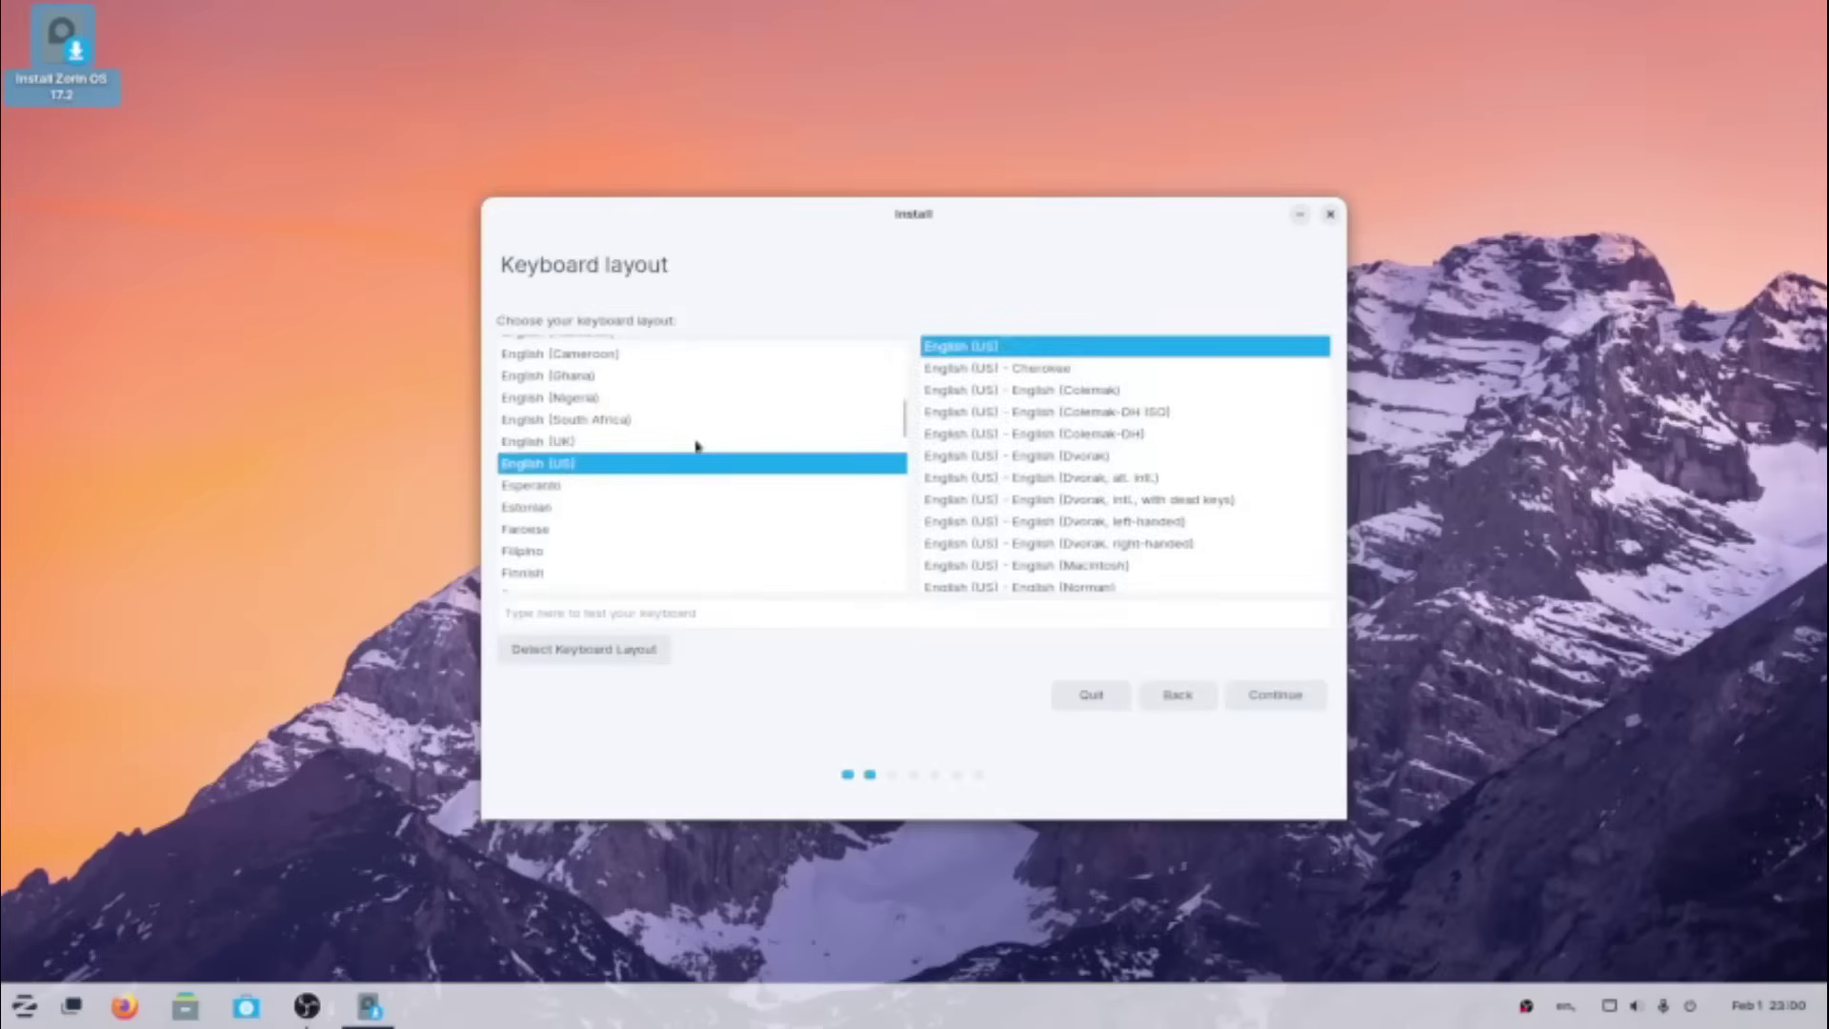
{"action": "left_click", "coordinate": [563, 448]}
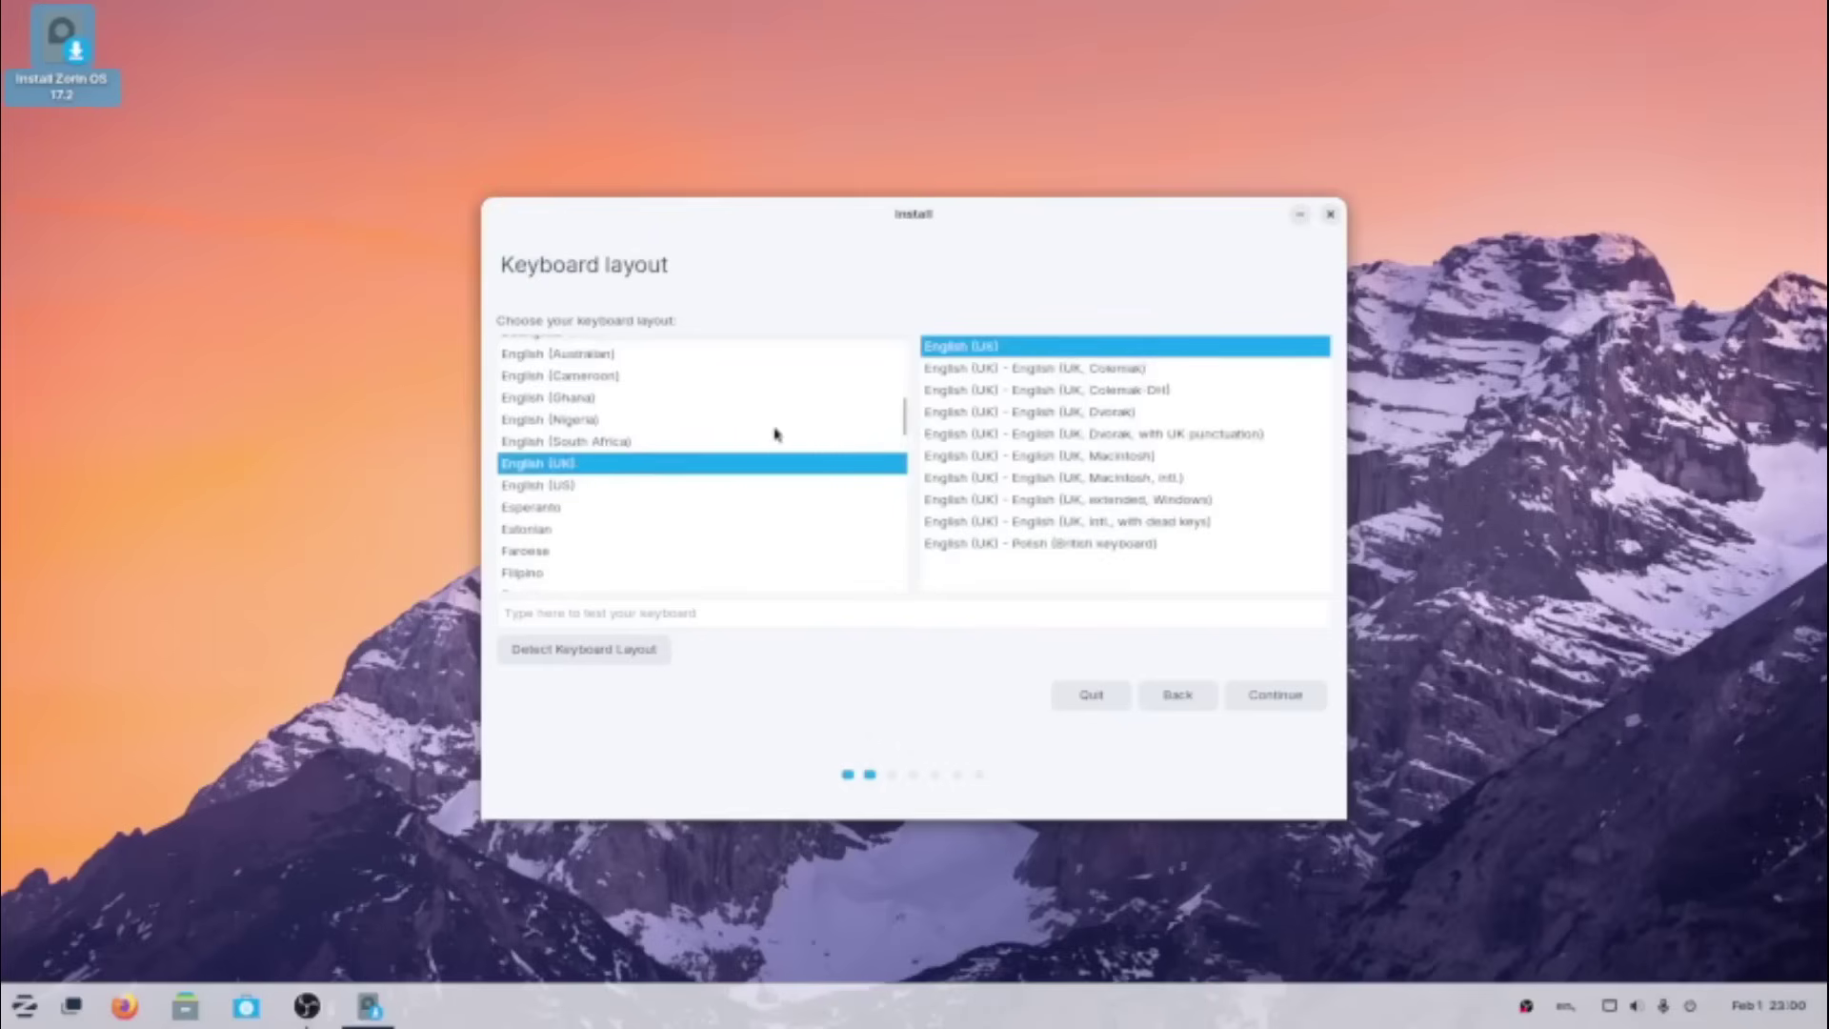
{"action": "key", "text": "Return"}
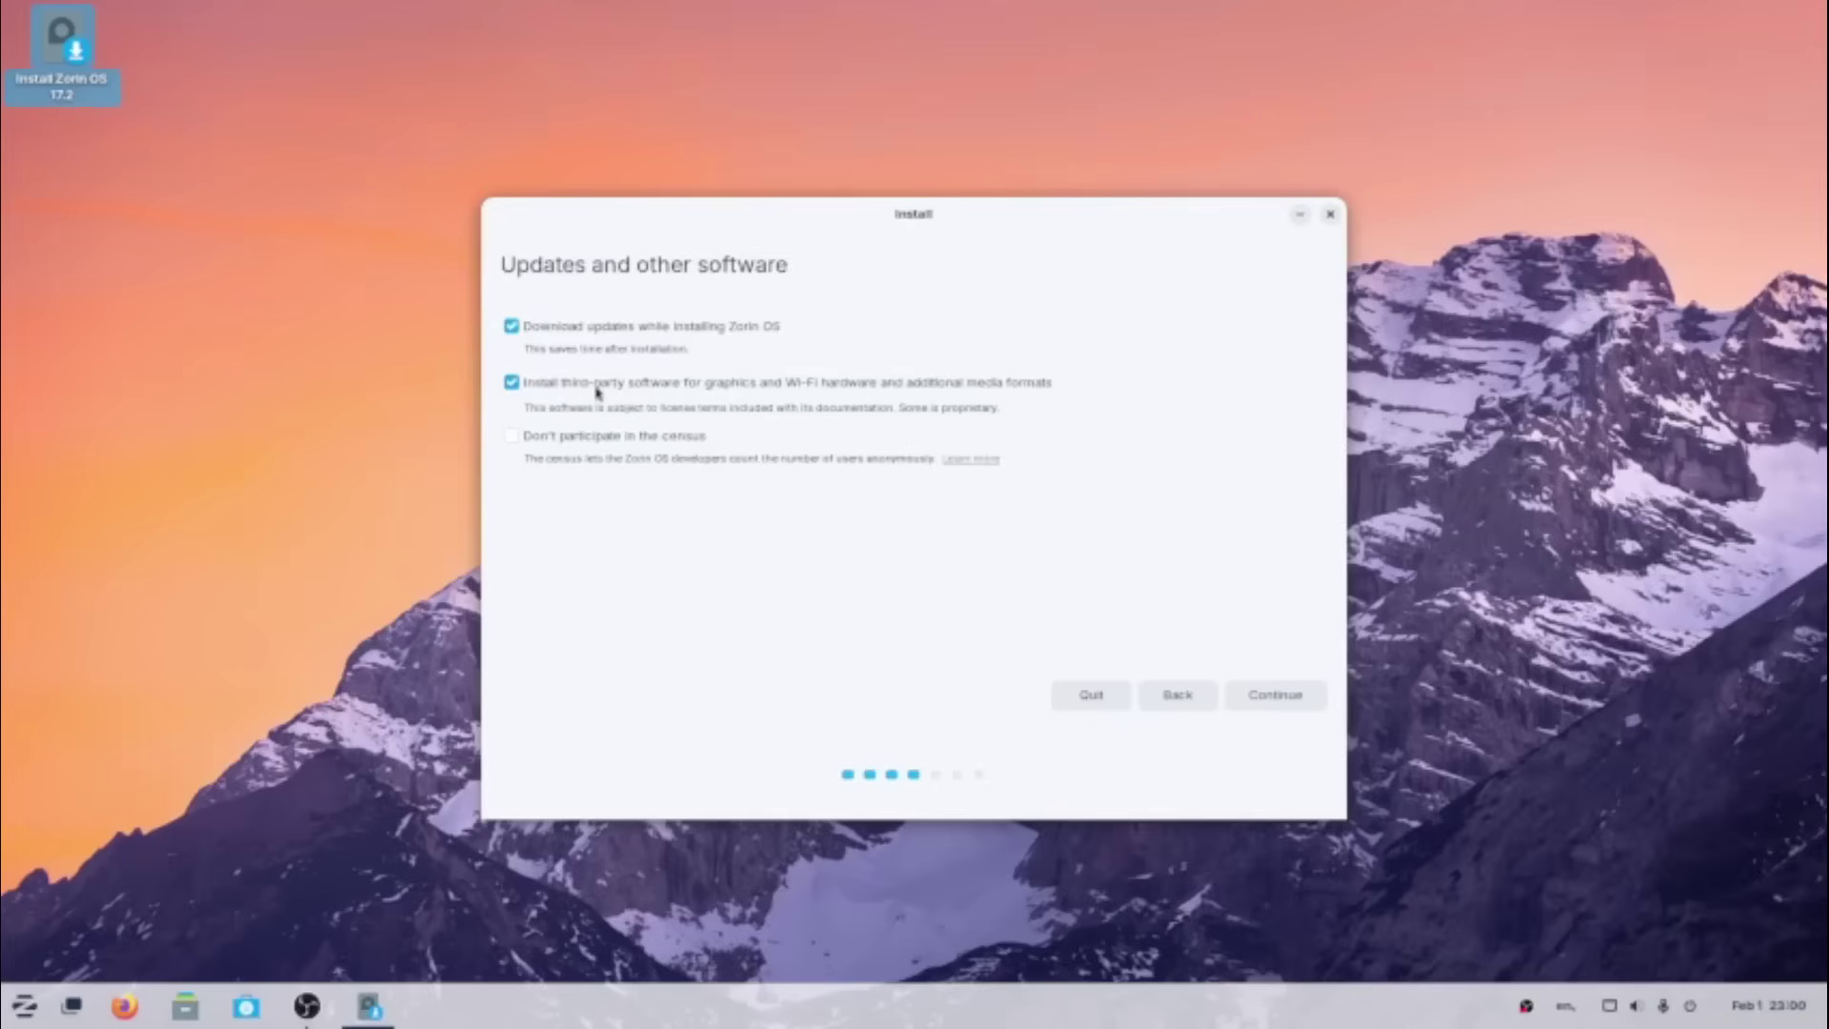
- Keep the update options and choose 'Something else' for manual partitioning, then find the 209716 MB free space
{"action": "left_click", "coordinate": [1283, 702]}
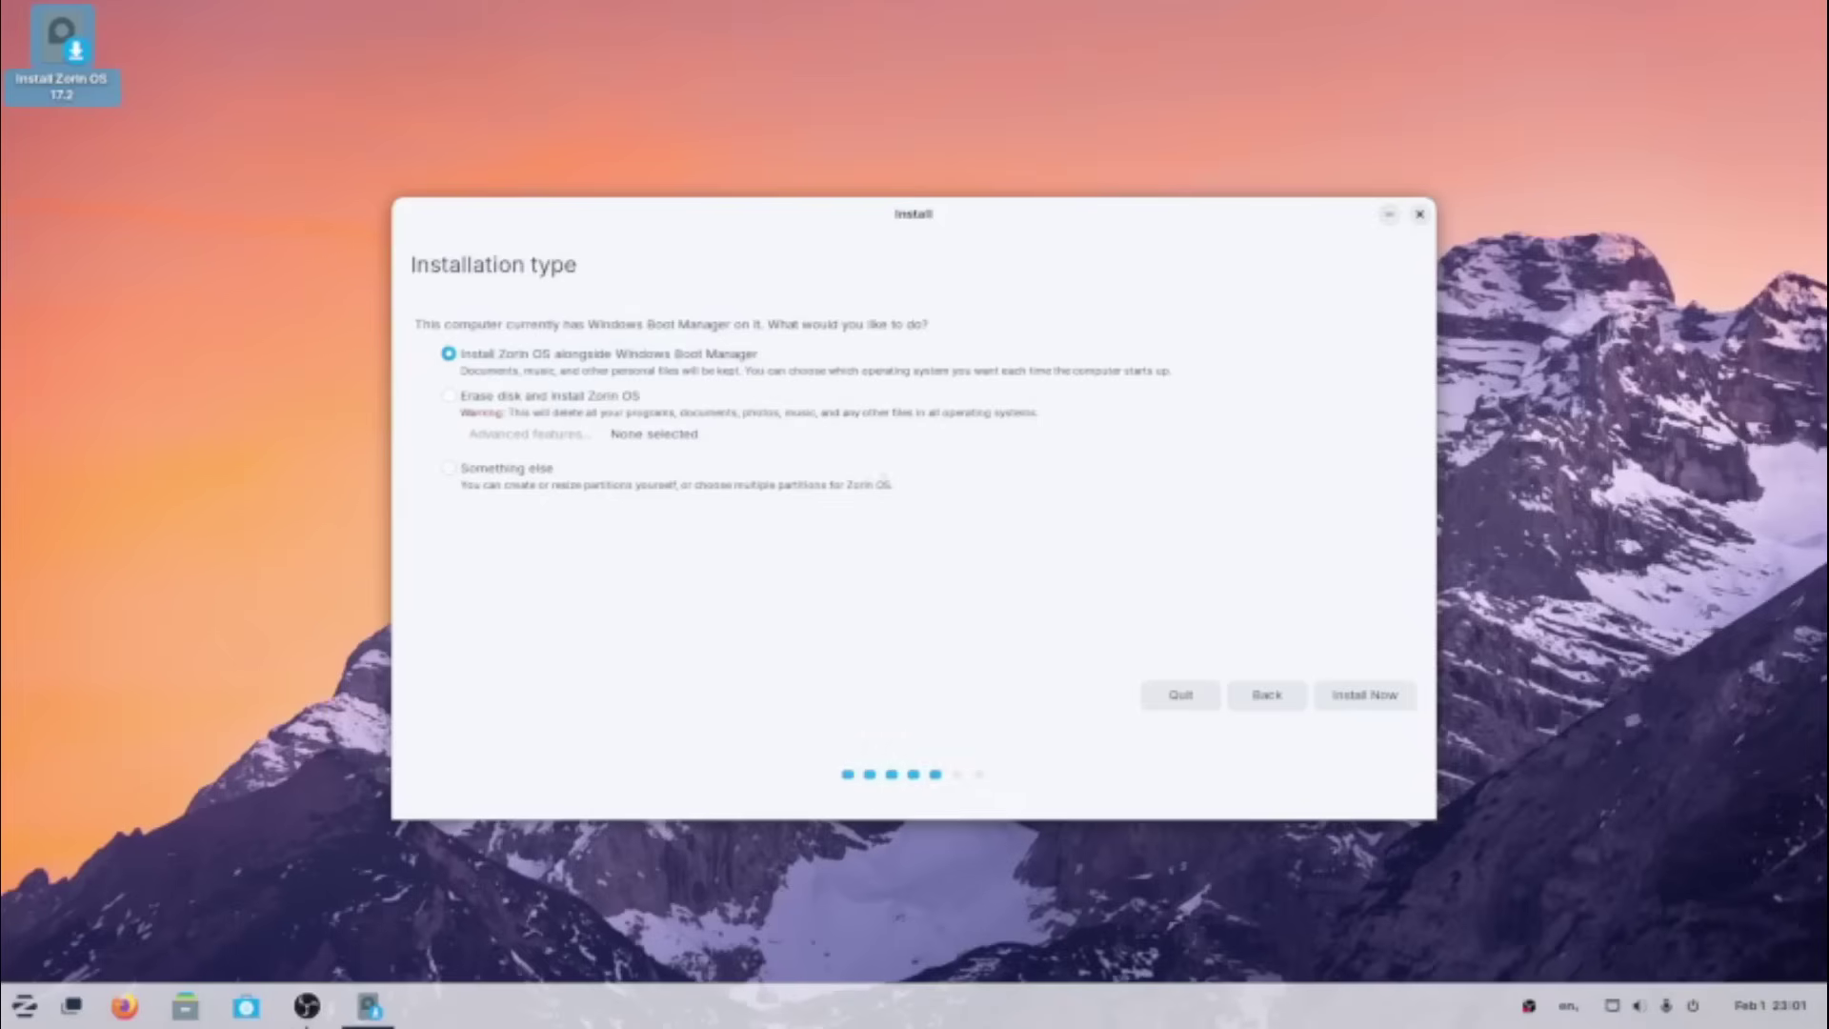
{"action": "left_click", "coordinate": [530, 472]}
{"action": "left_click", "coordinate": [1365, 696]}
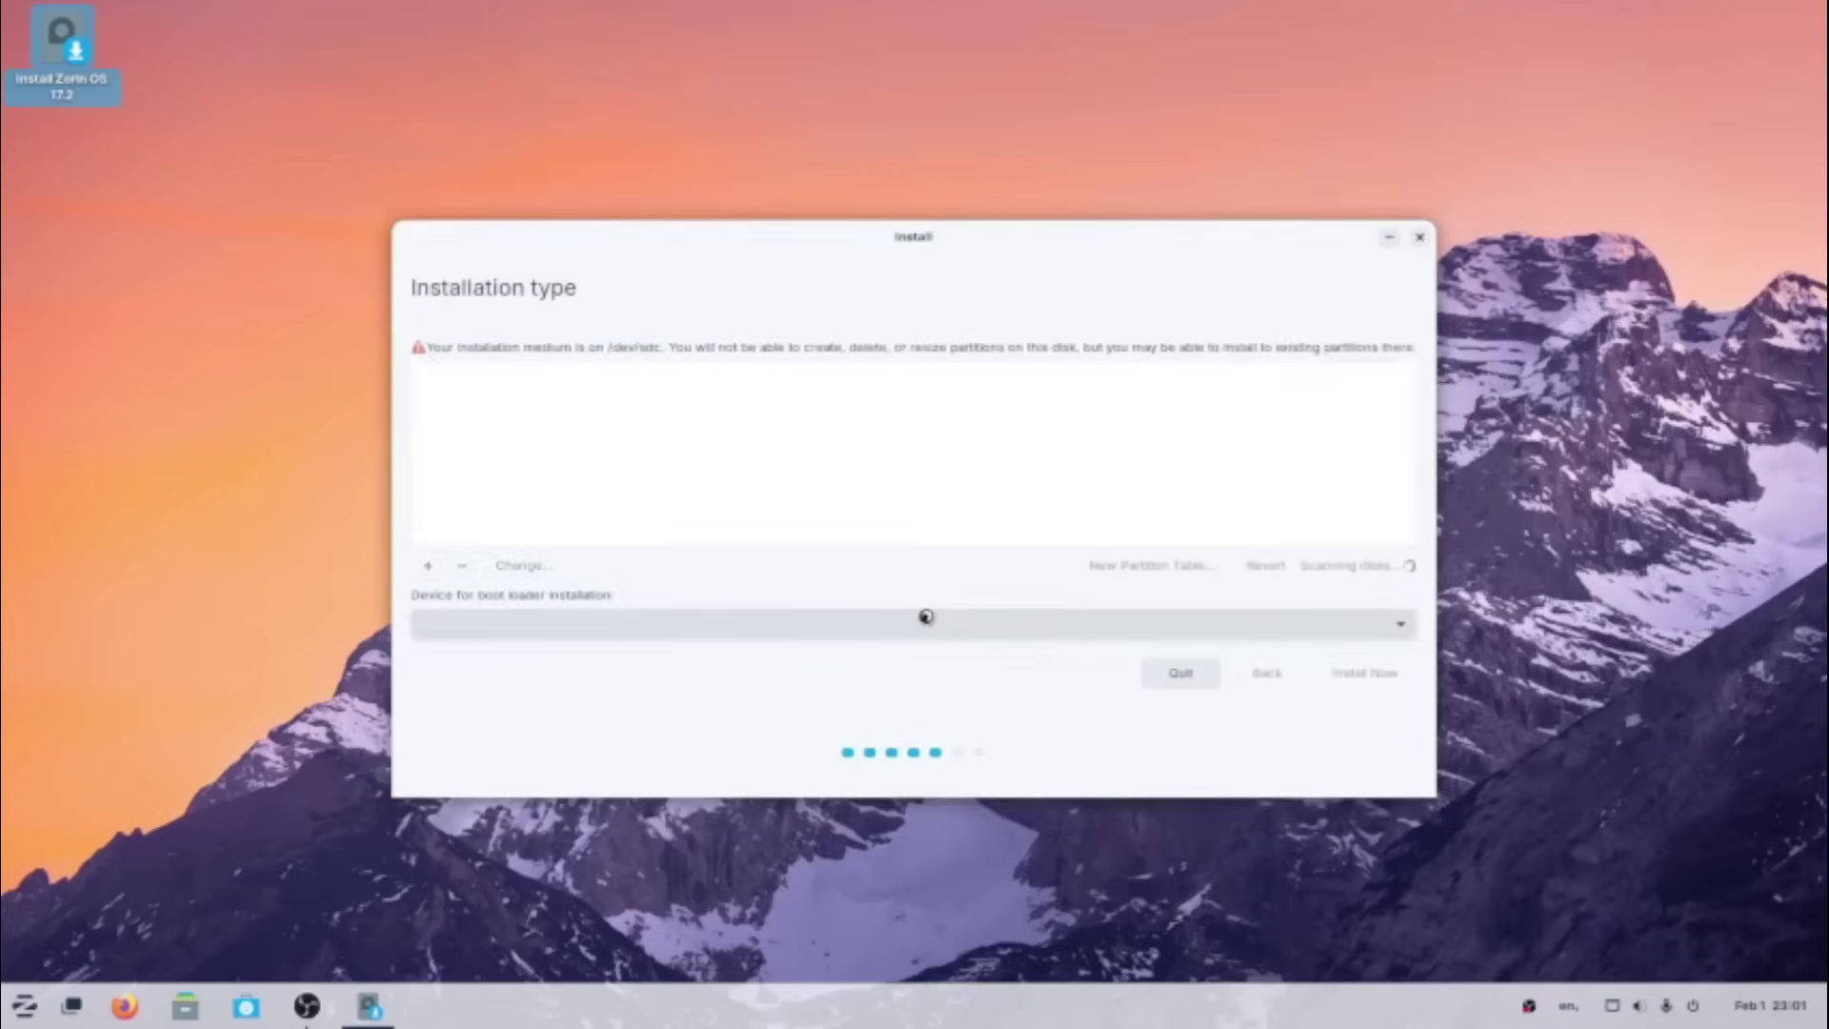
{"action": "scroll", "coordinate": [846, 480], "scroll_direction": "down", "scroll_amount": 1}
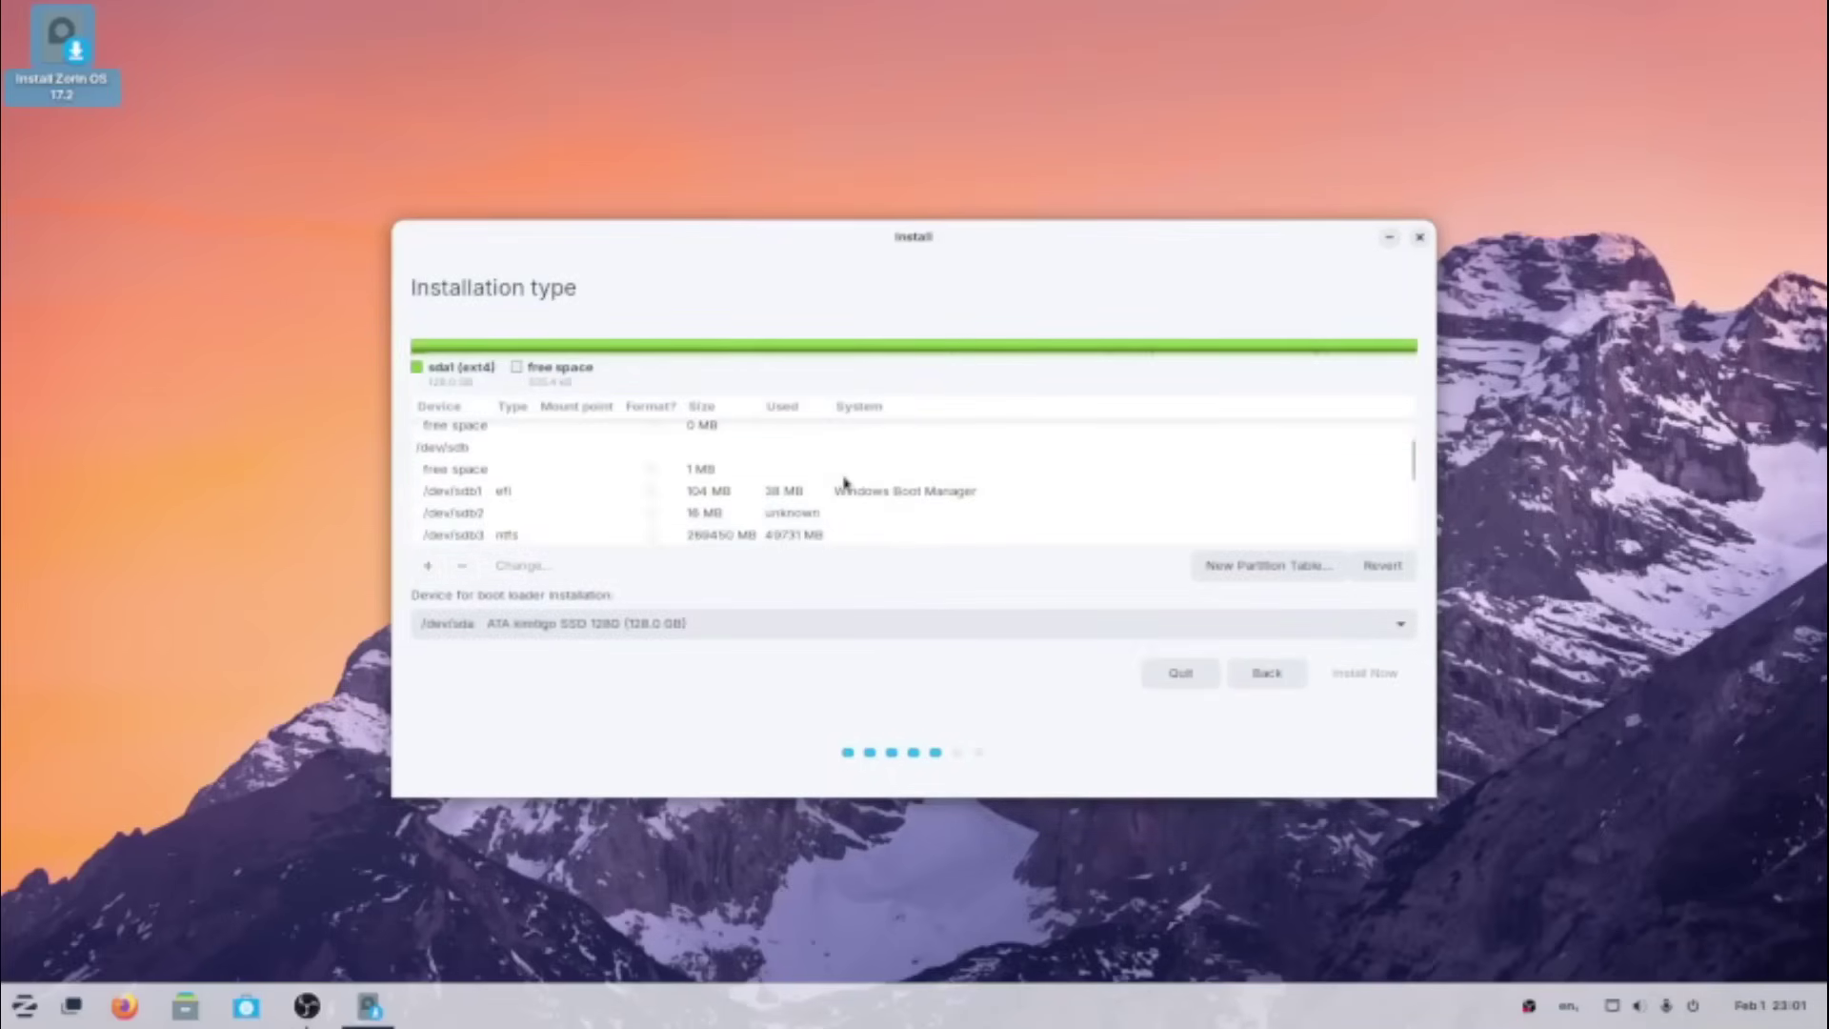
{"action": "scroll", "coordinate": [846, 482], "scroll_direction": "down", "scroll_amount": 1}
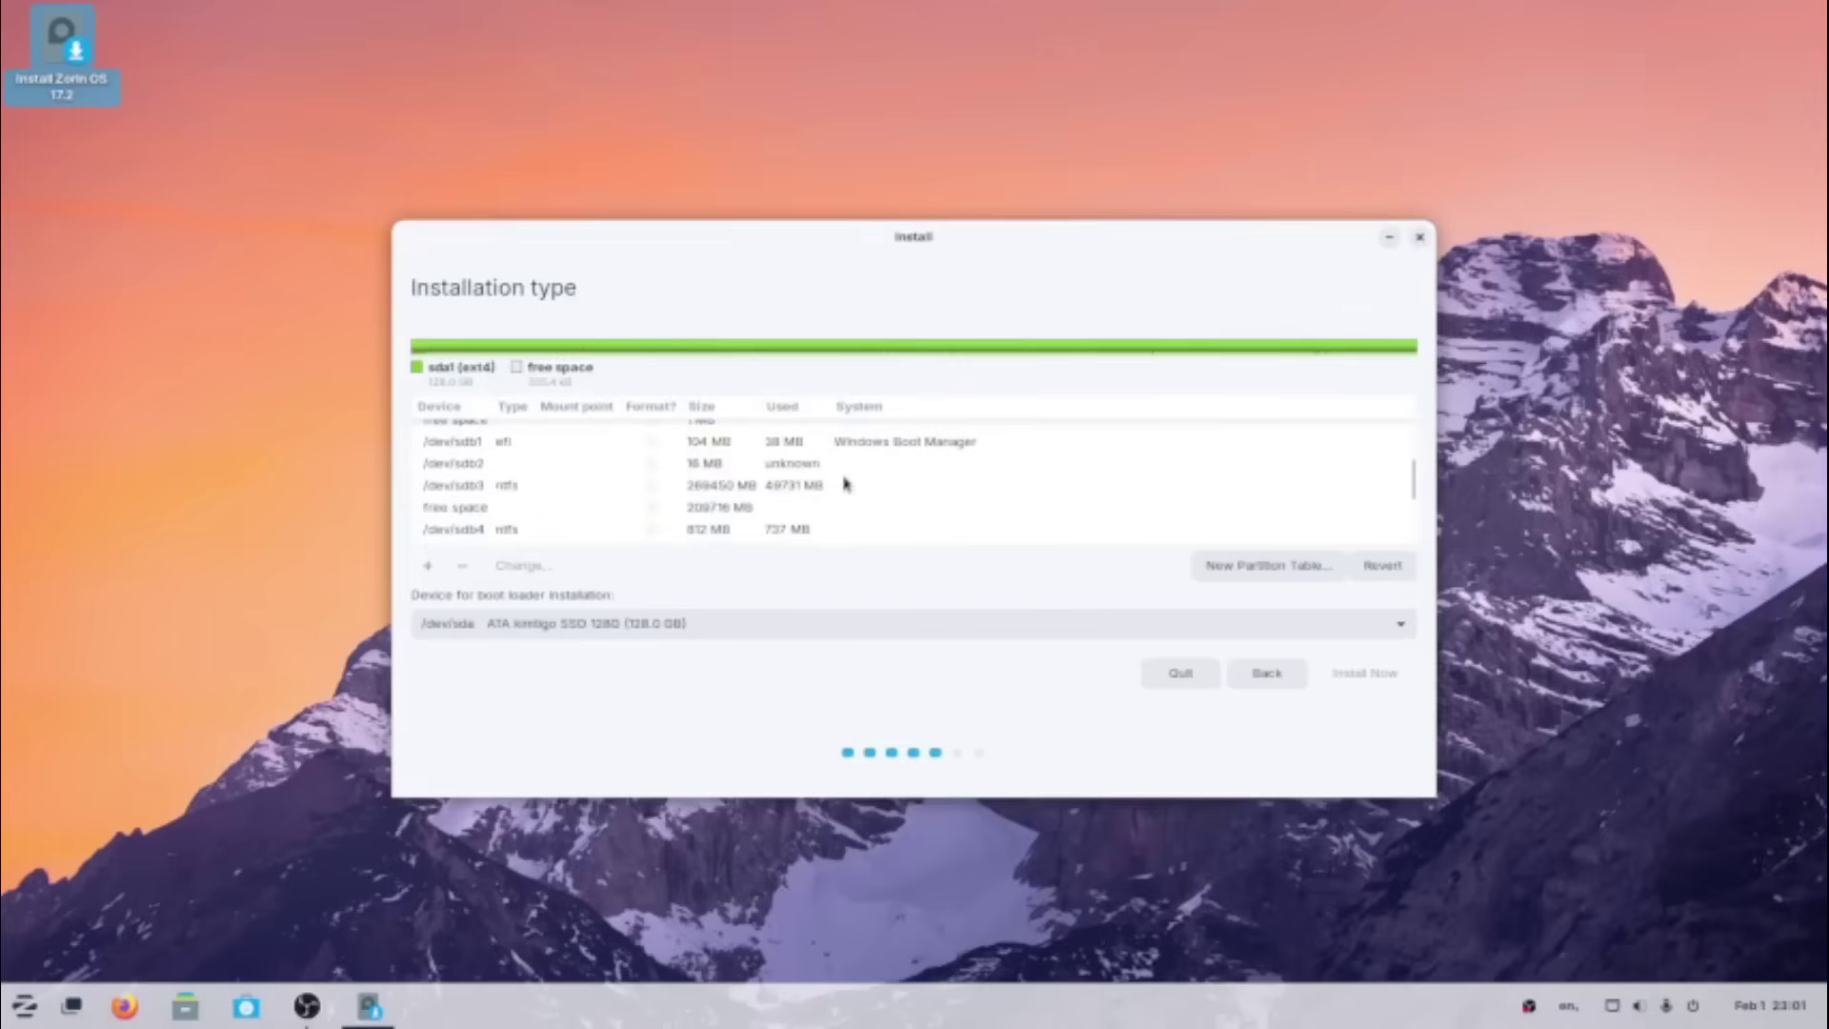
- Create a new partition in the 209716 MB free space mounted at / and trim its size value
{"action": "left_click", "coordinate": [441, 511]}
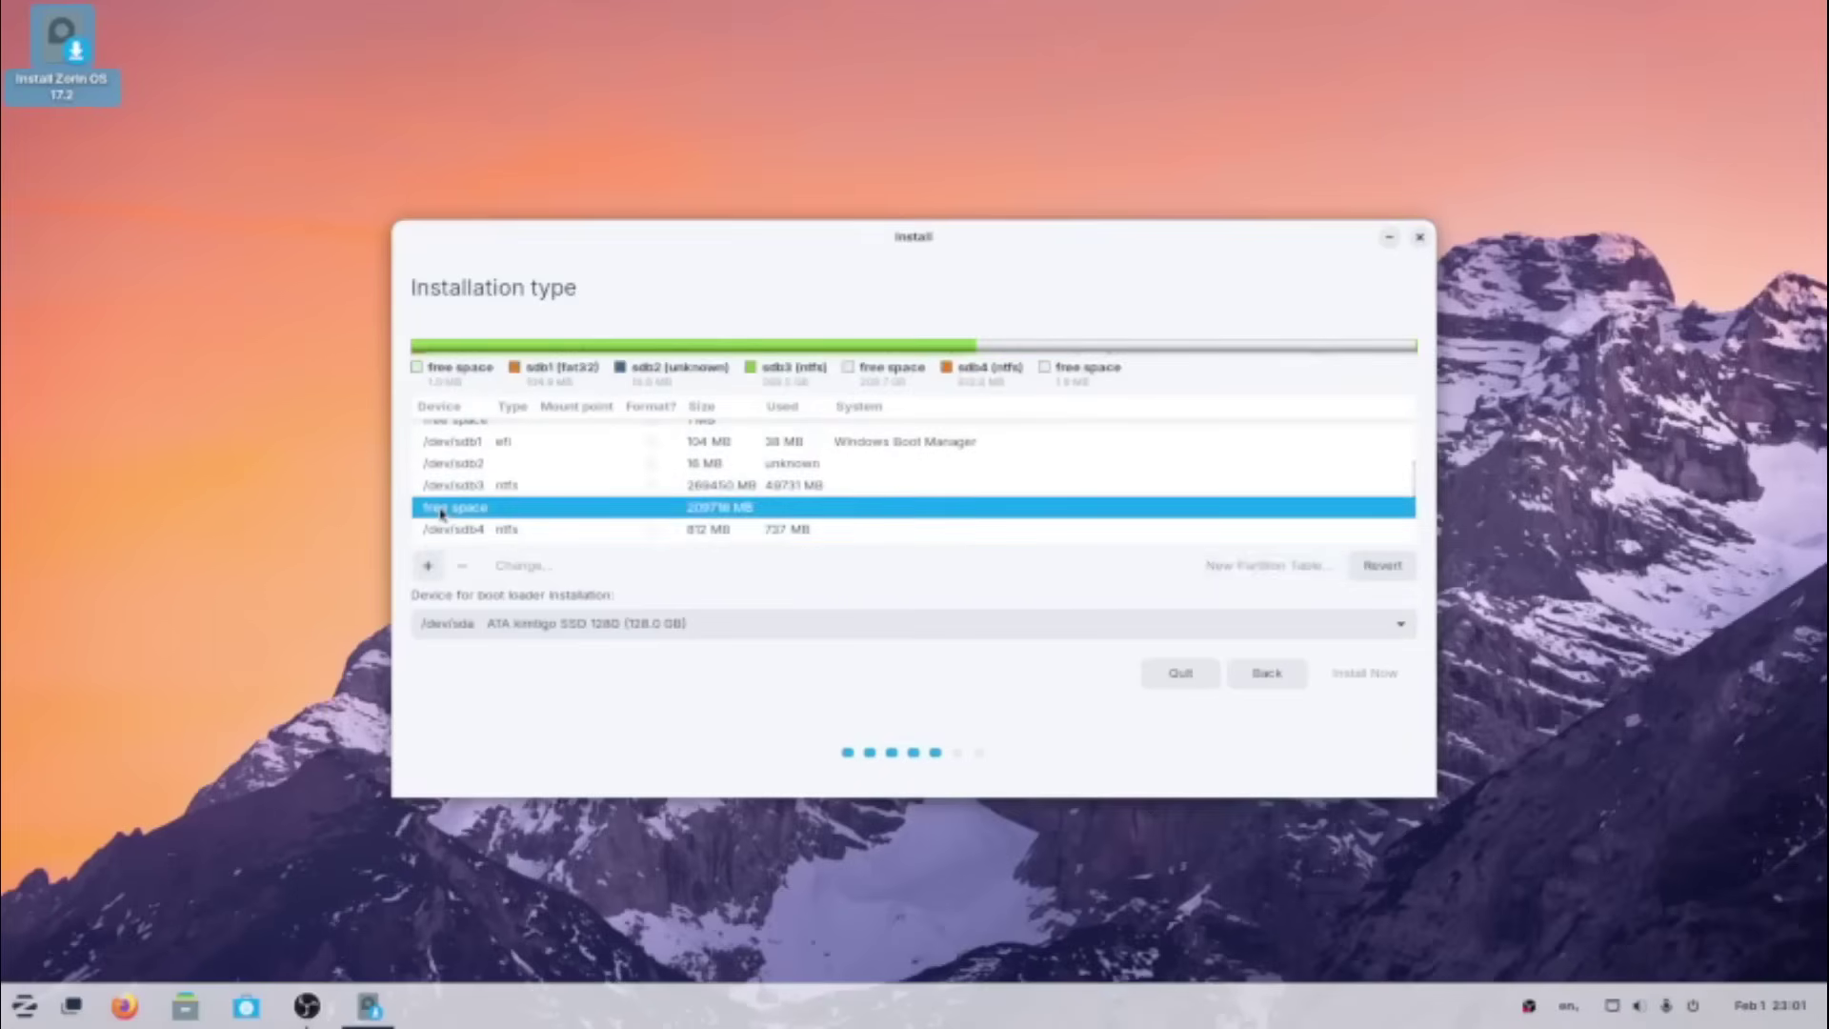
{"action": "left_click", "coordinate": [429, 567]}
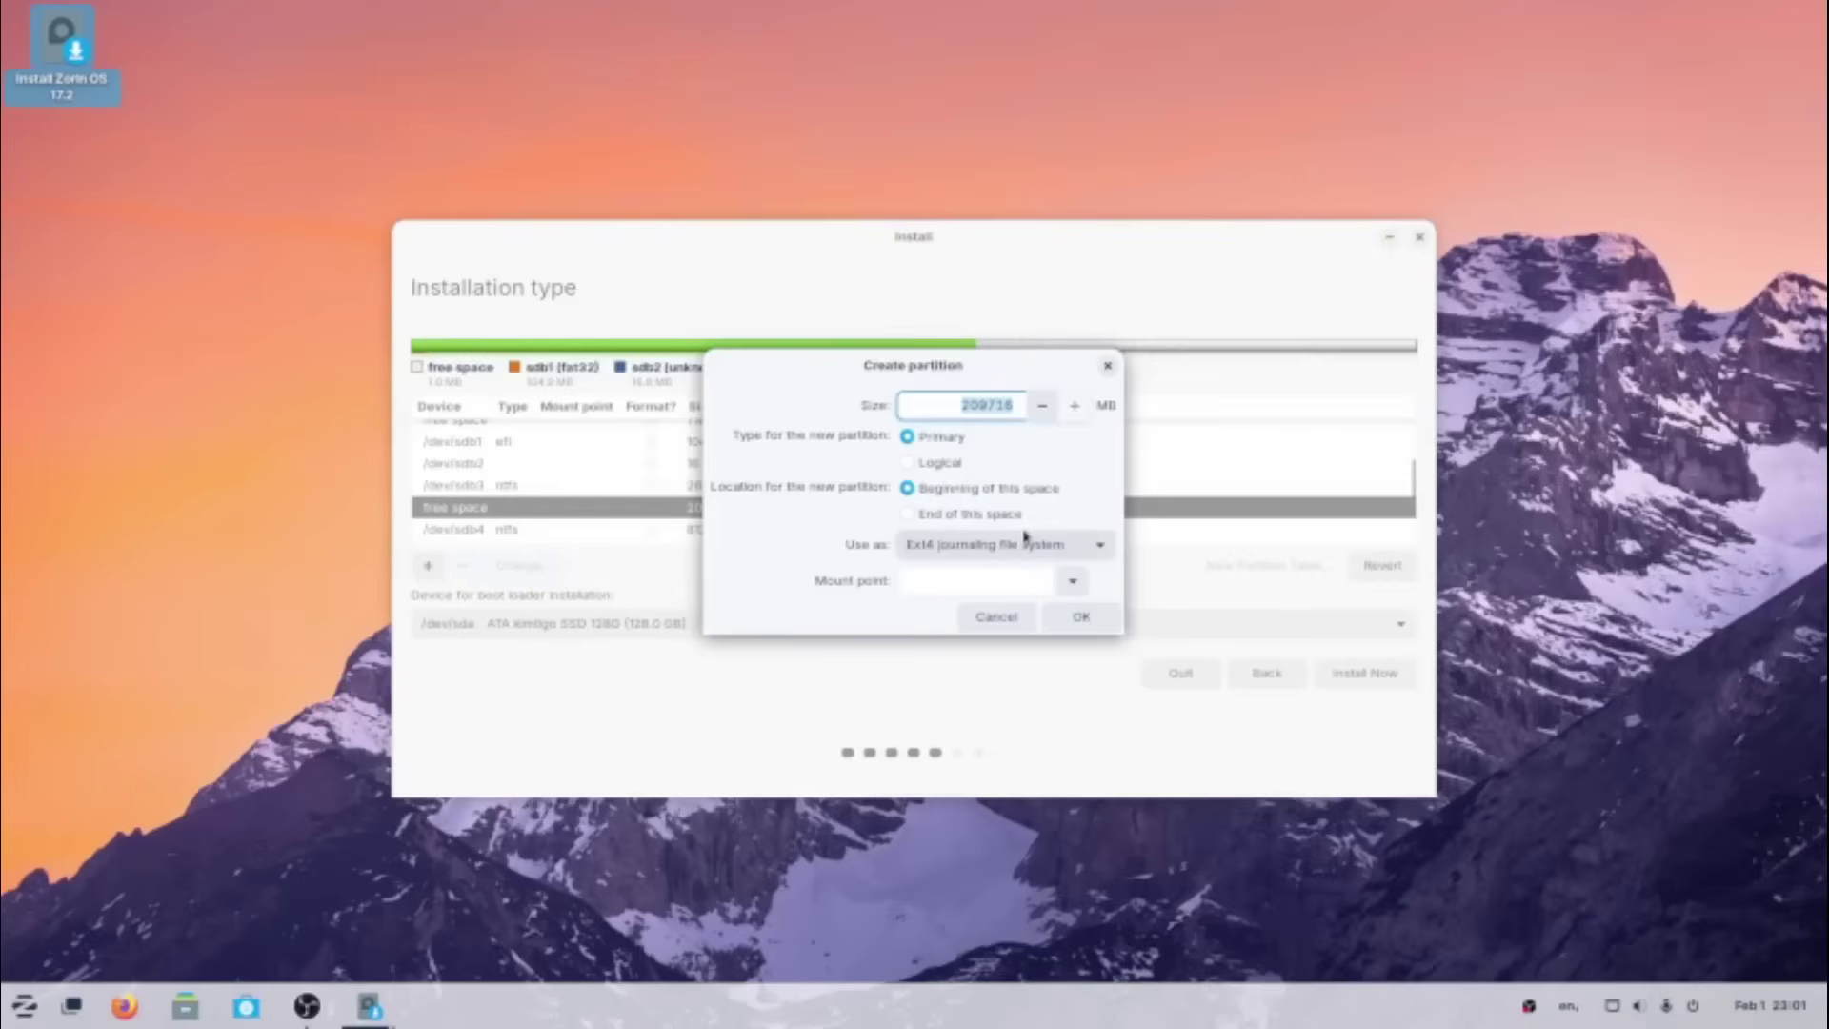
{"action": "left_click", "coordinate": [1074, 586]}
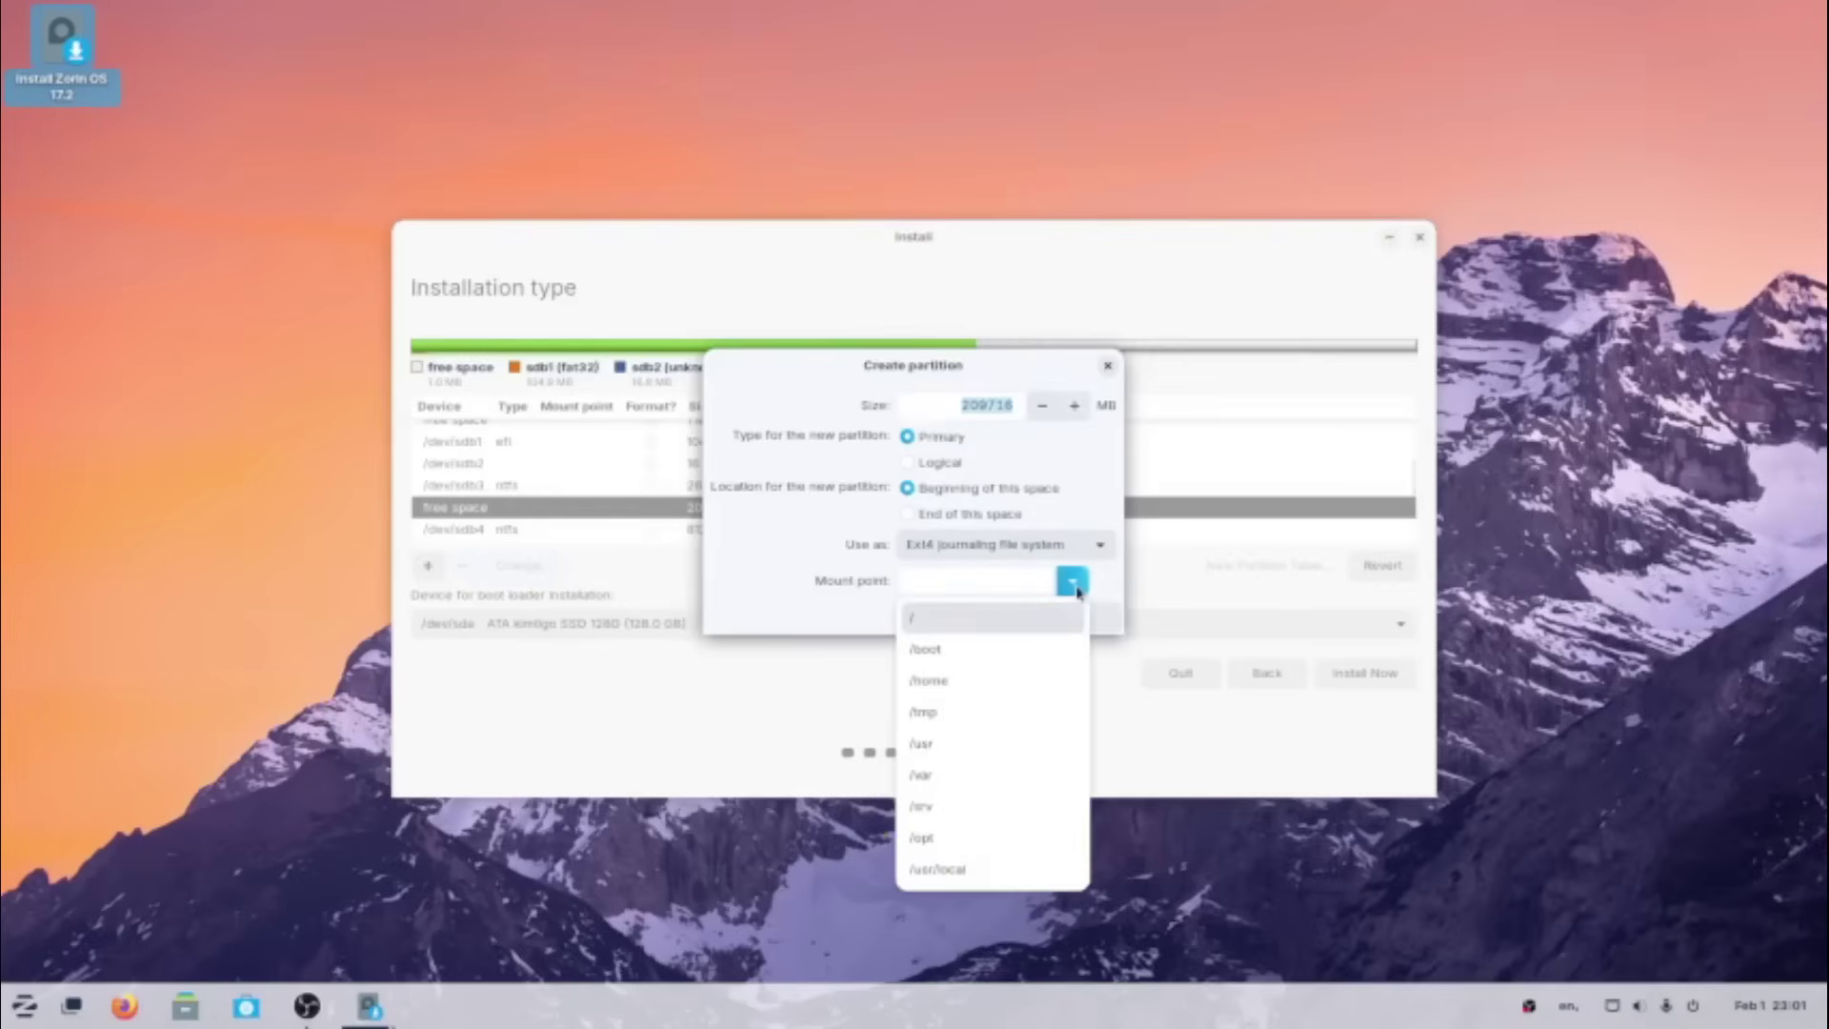
{"action": "left_click", "coordinate": [998, 626]}
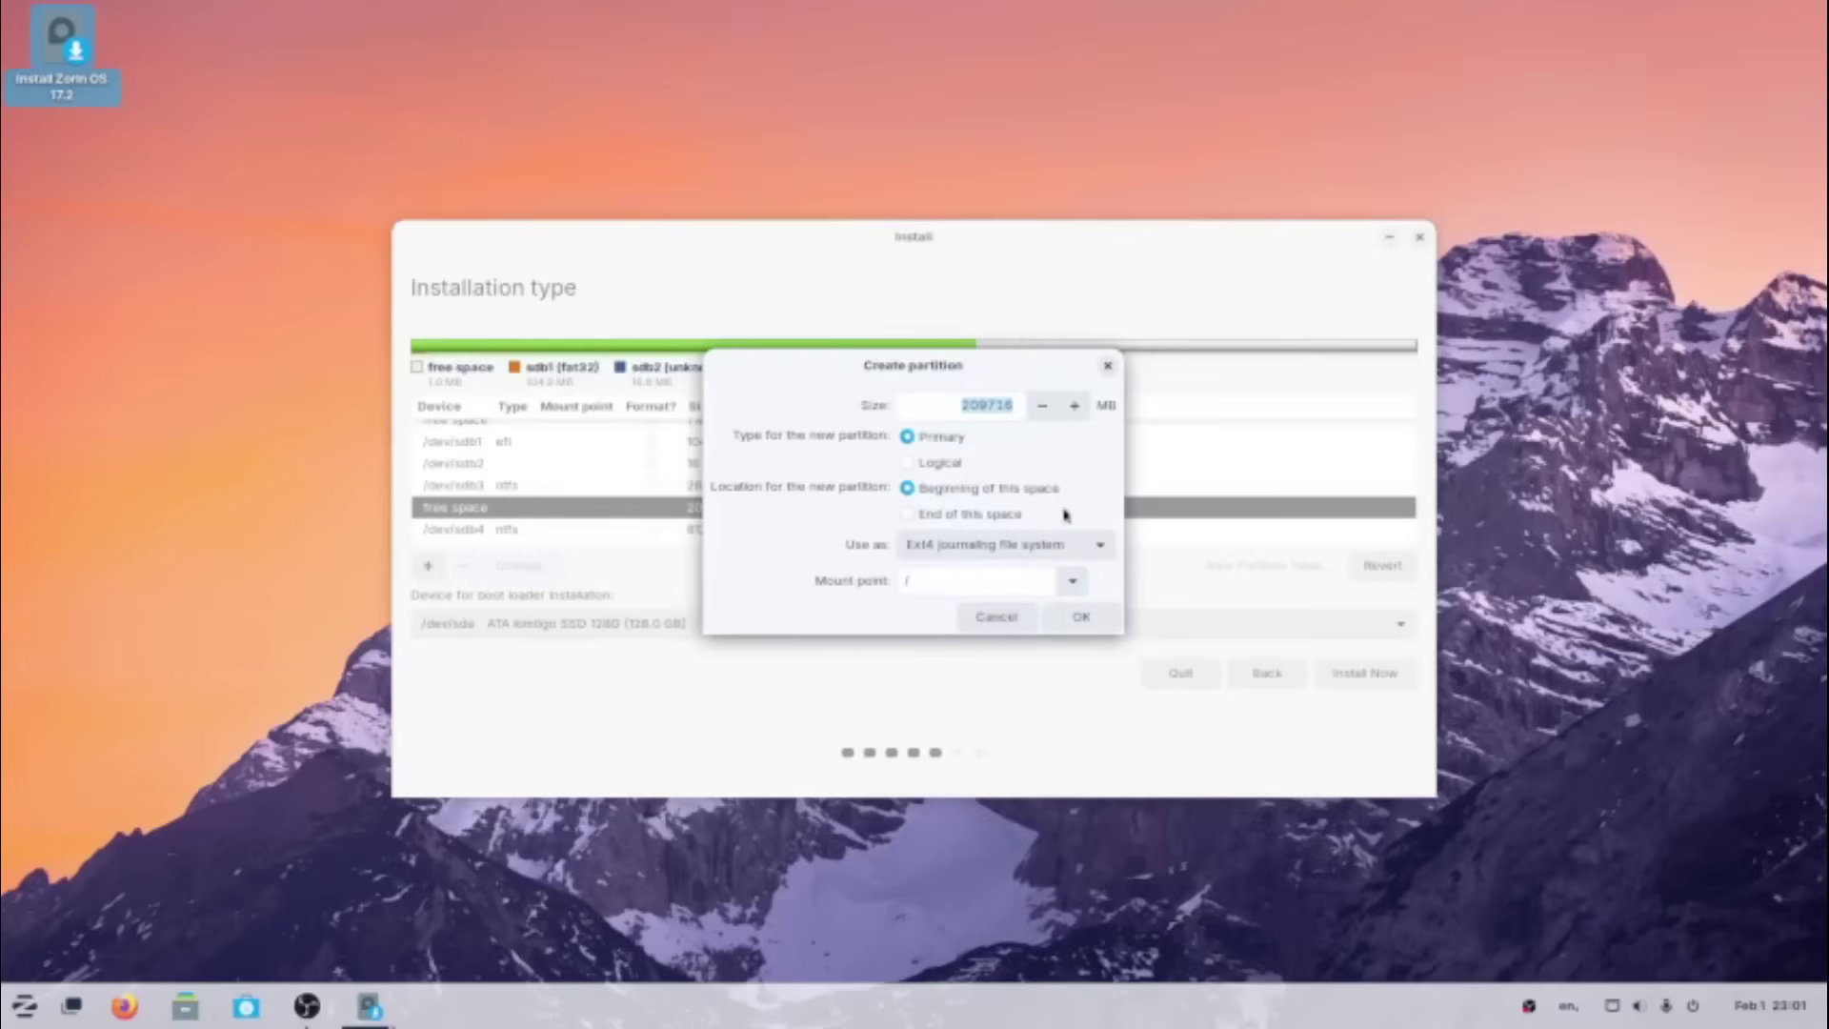
{"action": "left_click", "coordinate": [977, 404]}
{"action": "left_click", "coordinate": [979, 403]}
{"action": "key", "text": "BackSpace"}
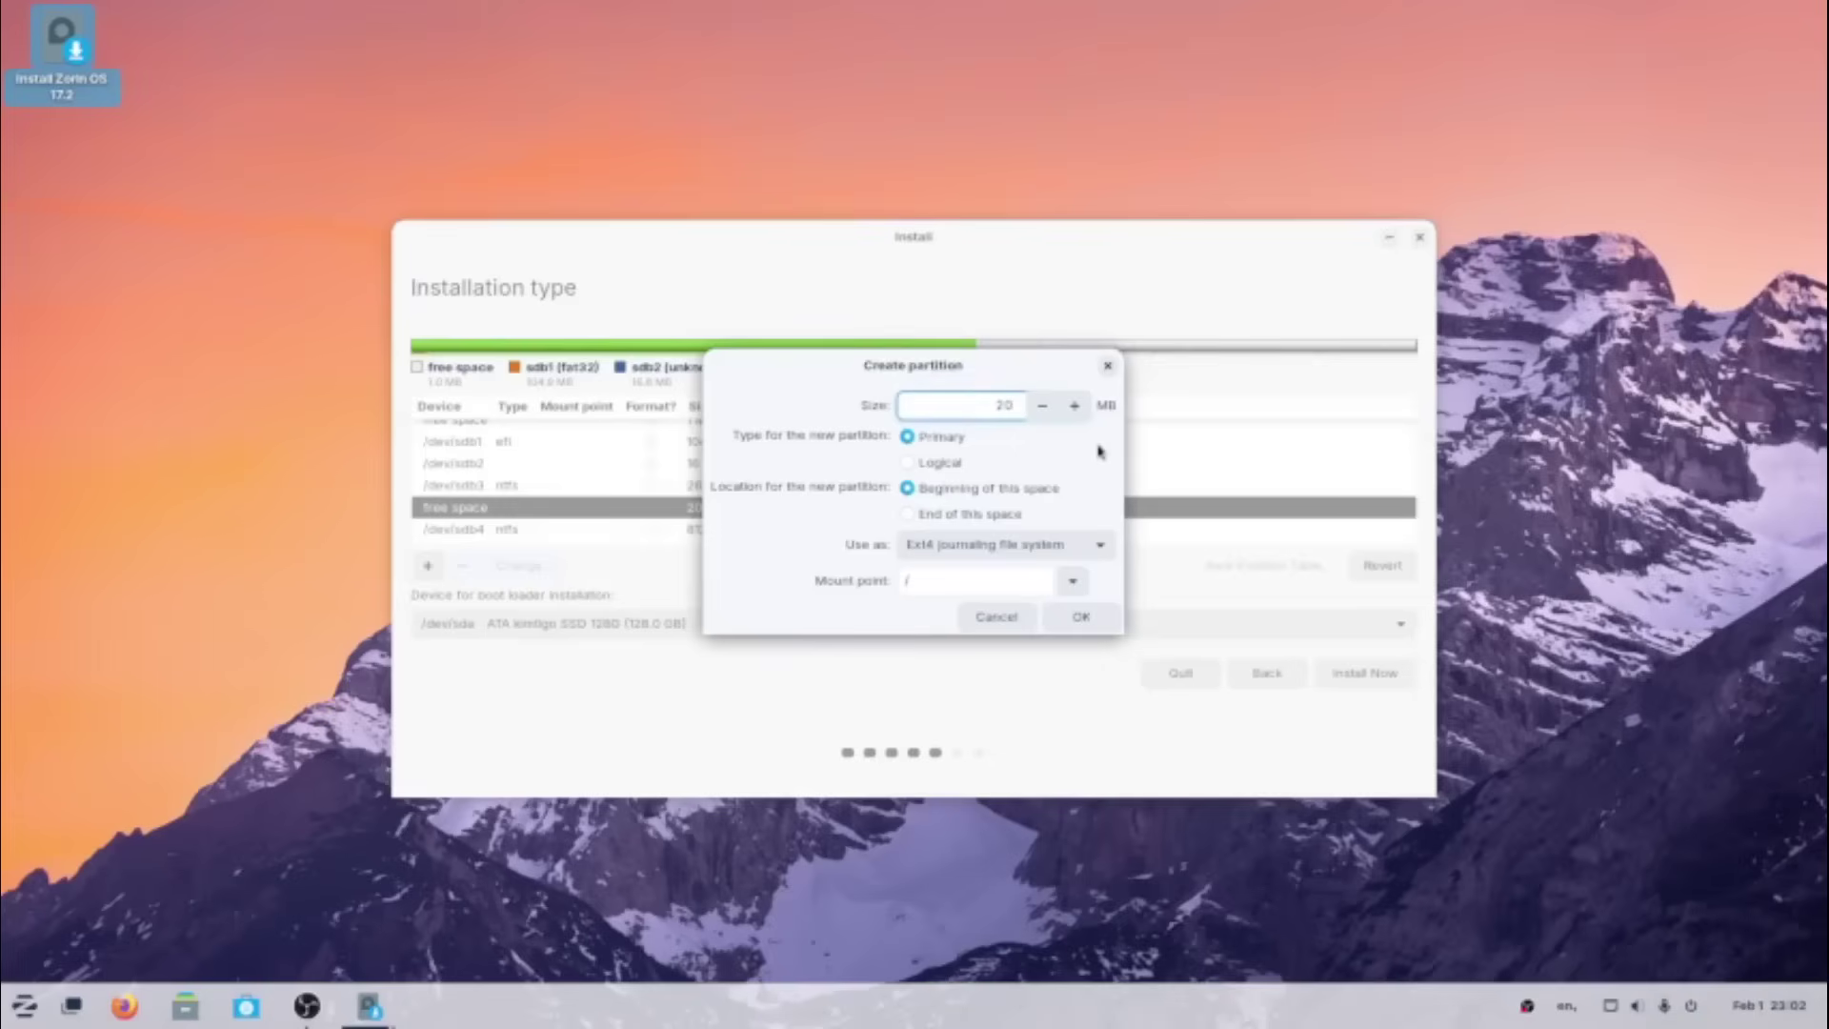
- Finish the root partition size at 200000 MB and confirm it
{"action": "type", "text": "0000"}
{"action": "left_click", "coordinate": [1082, 618]}
{"action": "scroll", "coordinate": [817, 491], "scroll_direction": "down", "scroll_amount": 2}
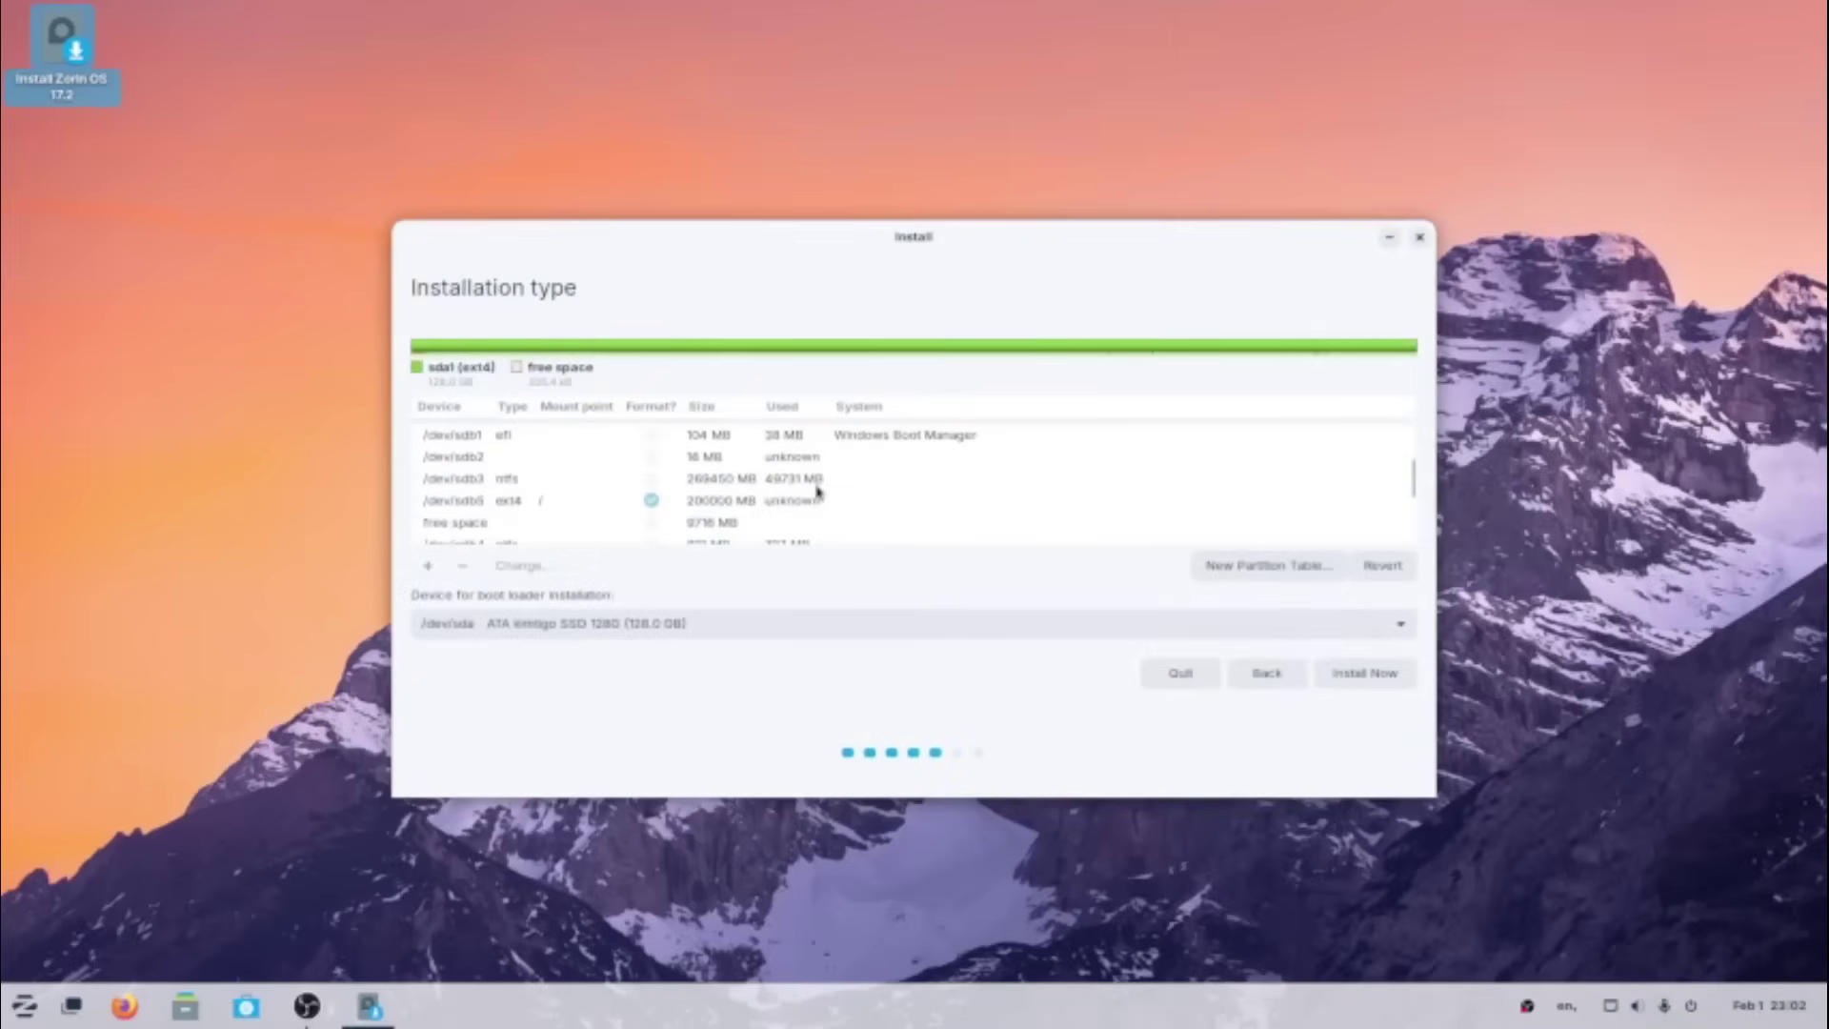
{"action": "scroll", "coordinate": [817, 492], "scroll_direction": "down", "scroll_amount": 1}
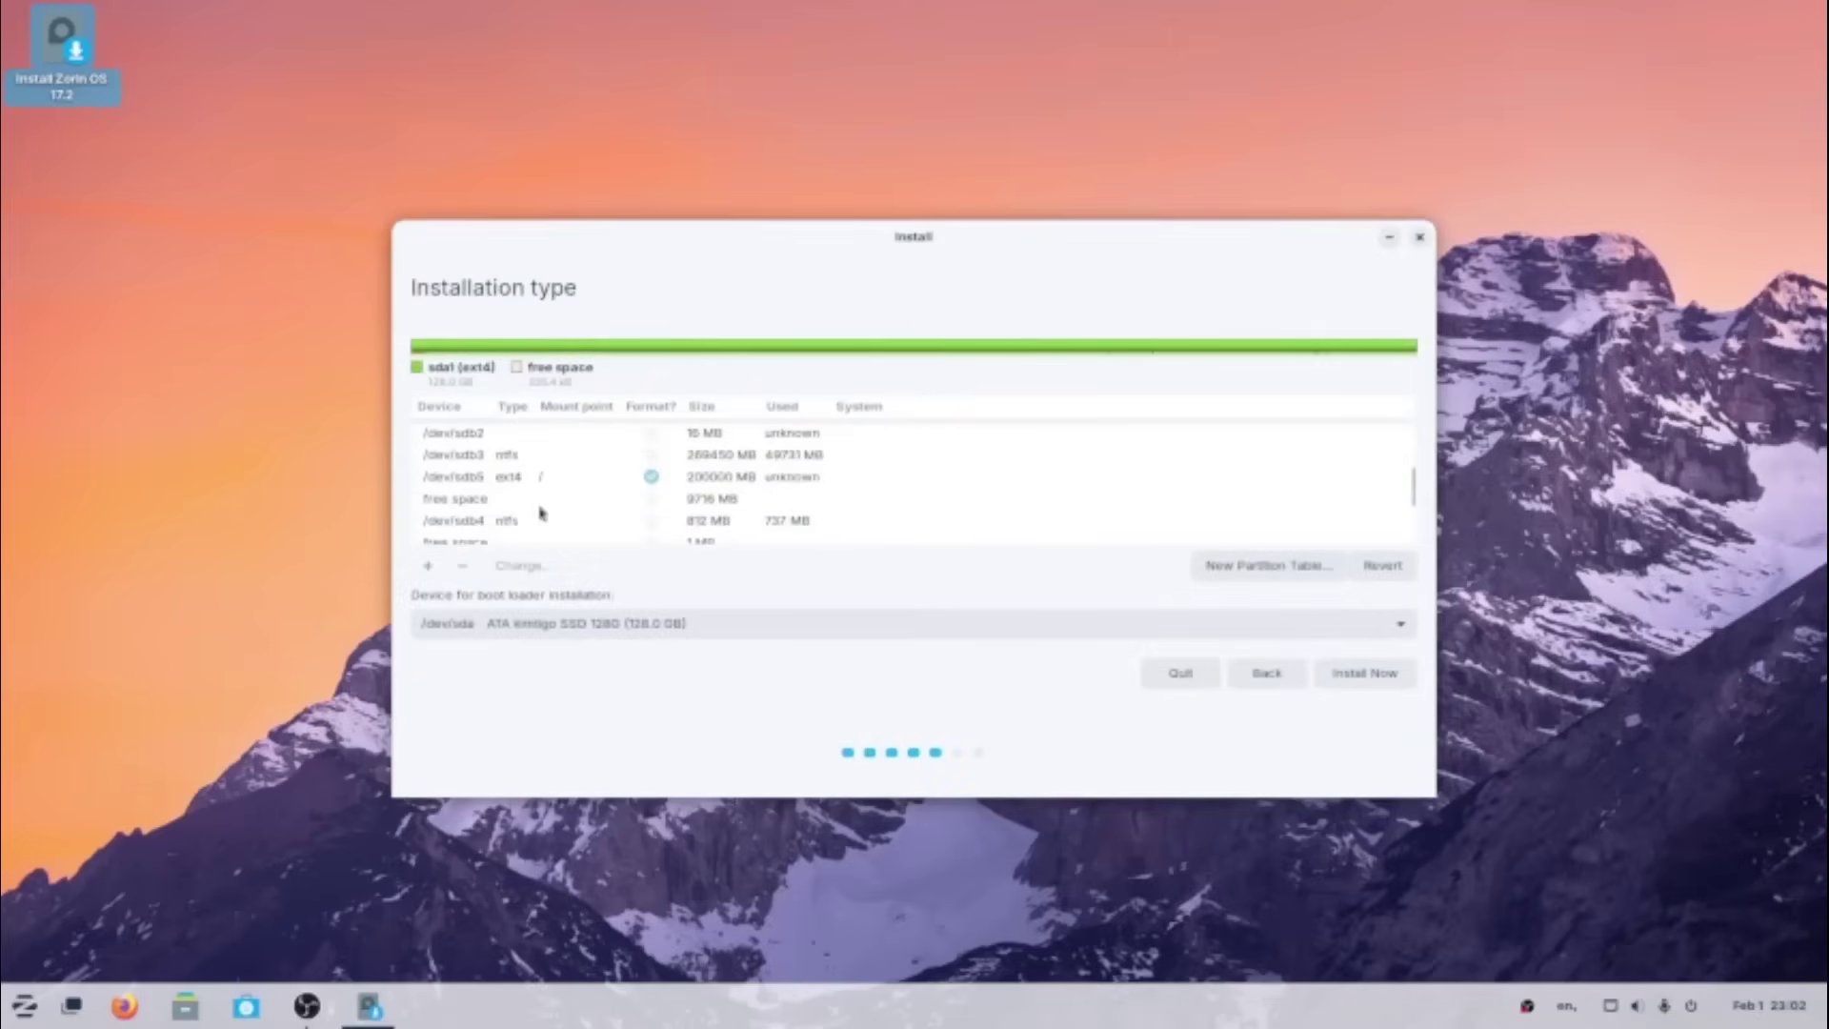
- Turn the remaining 9716 MB free space into a swap area partition
{"action": "left_click", "coordinate": [452, 498]}
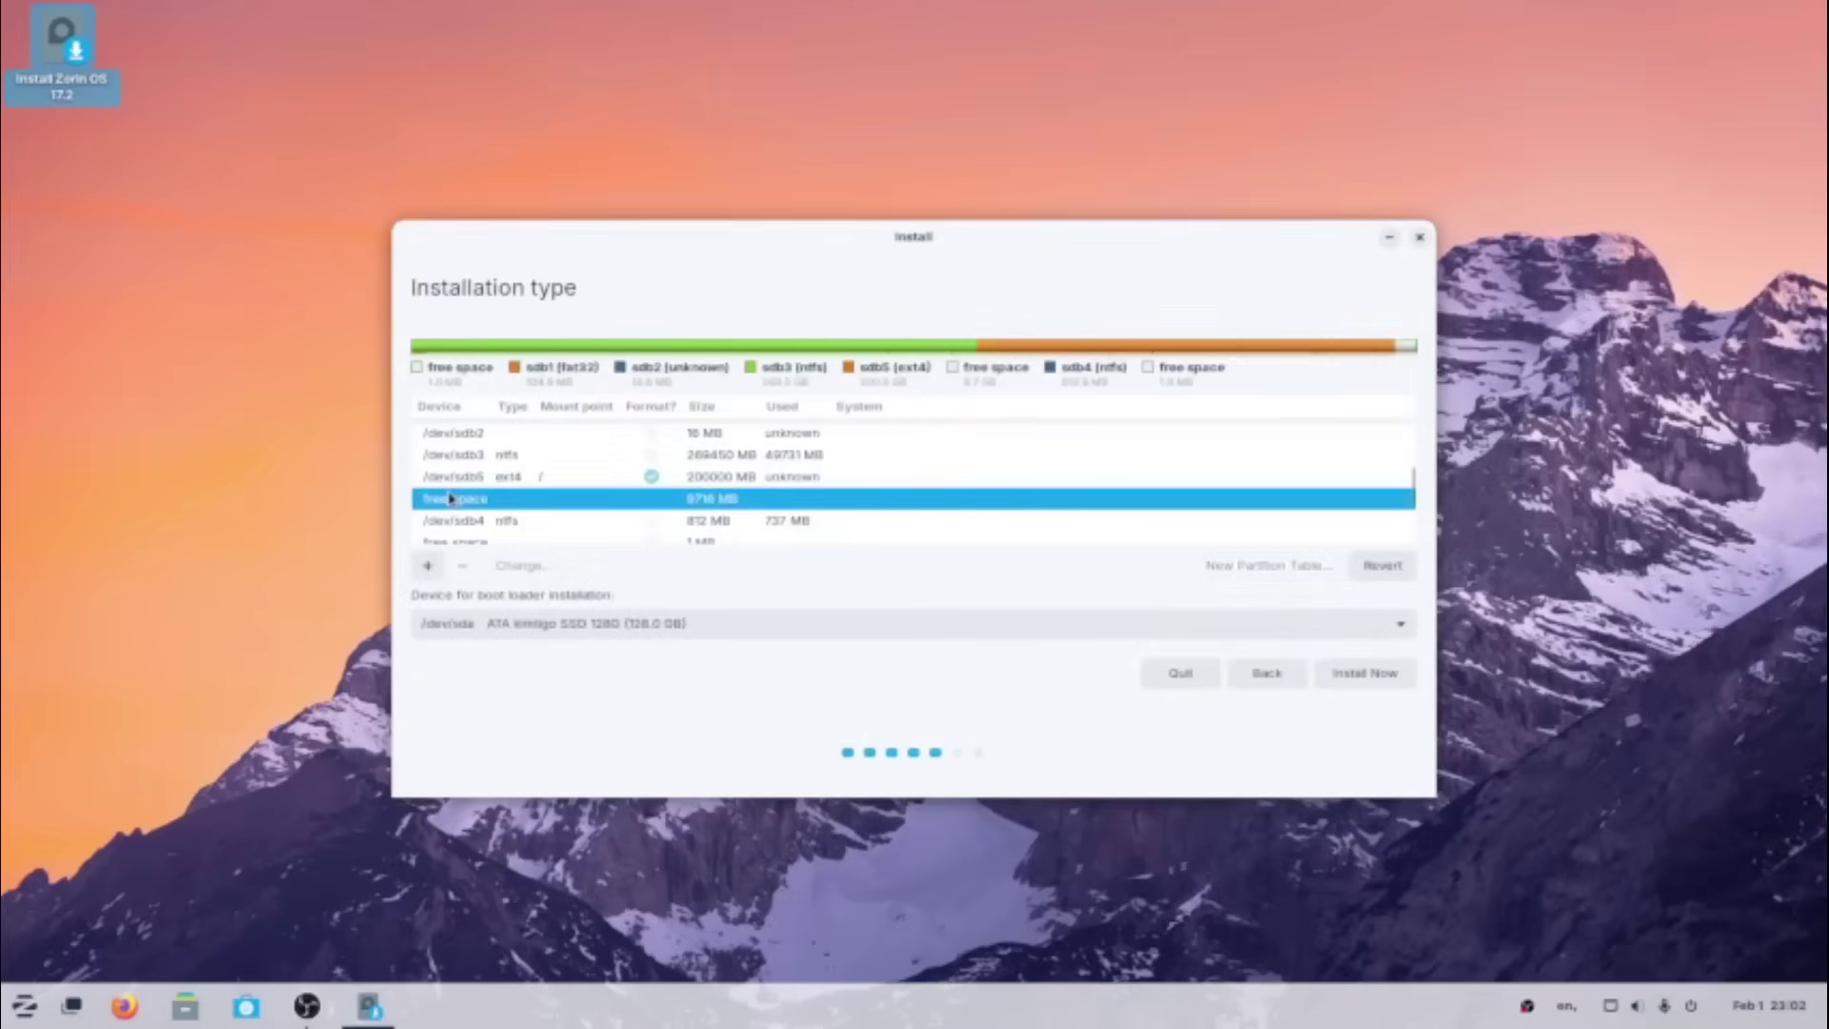
{"action": "left_click", "coordinate": [437, 567]}
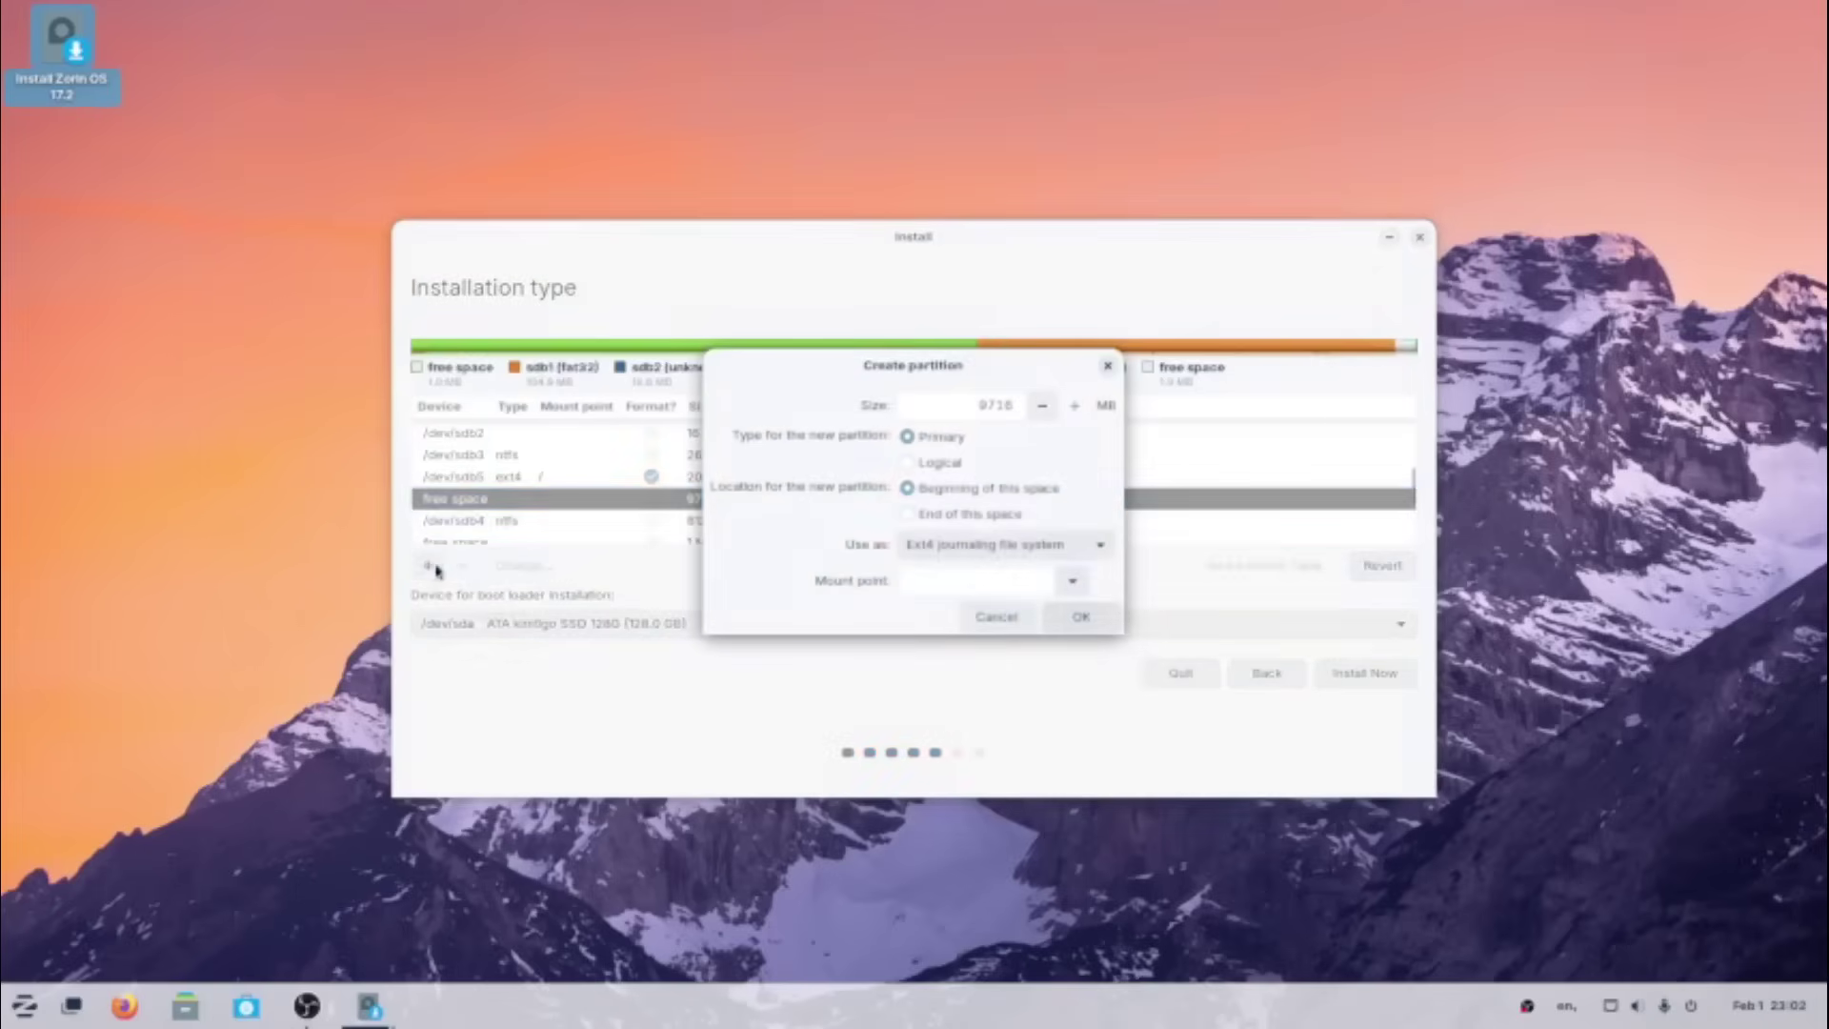
{"action": "left_click", "coordinate": [1094, 544]}
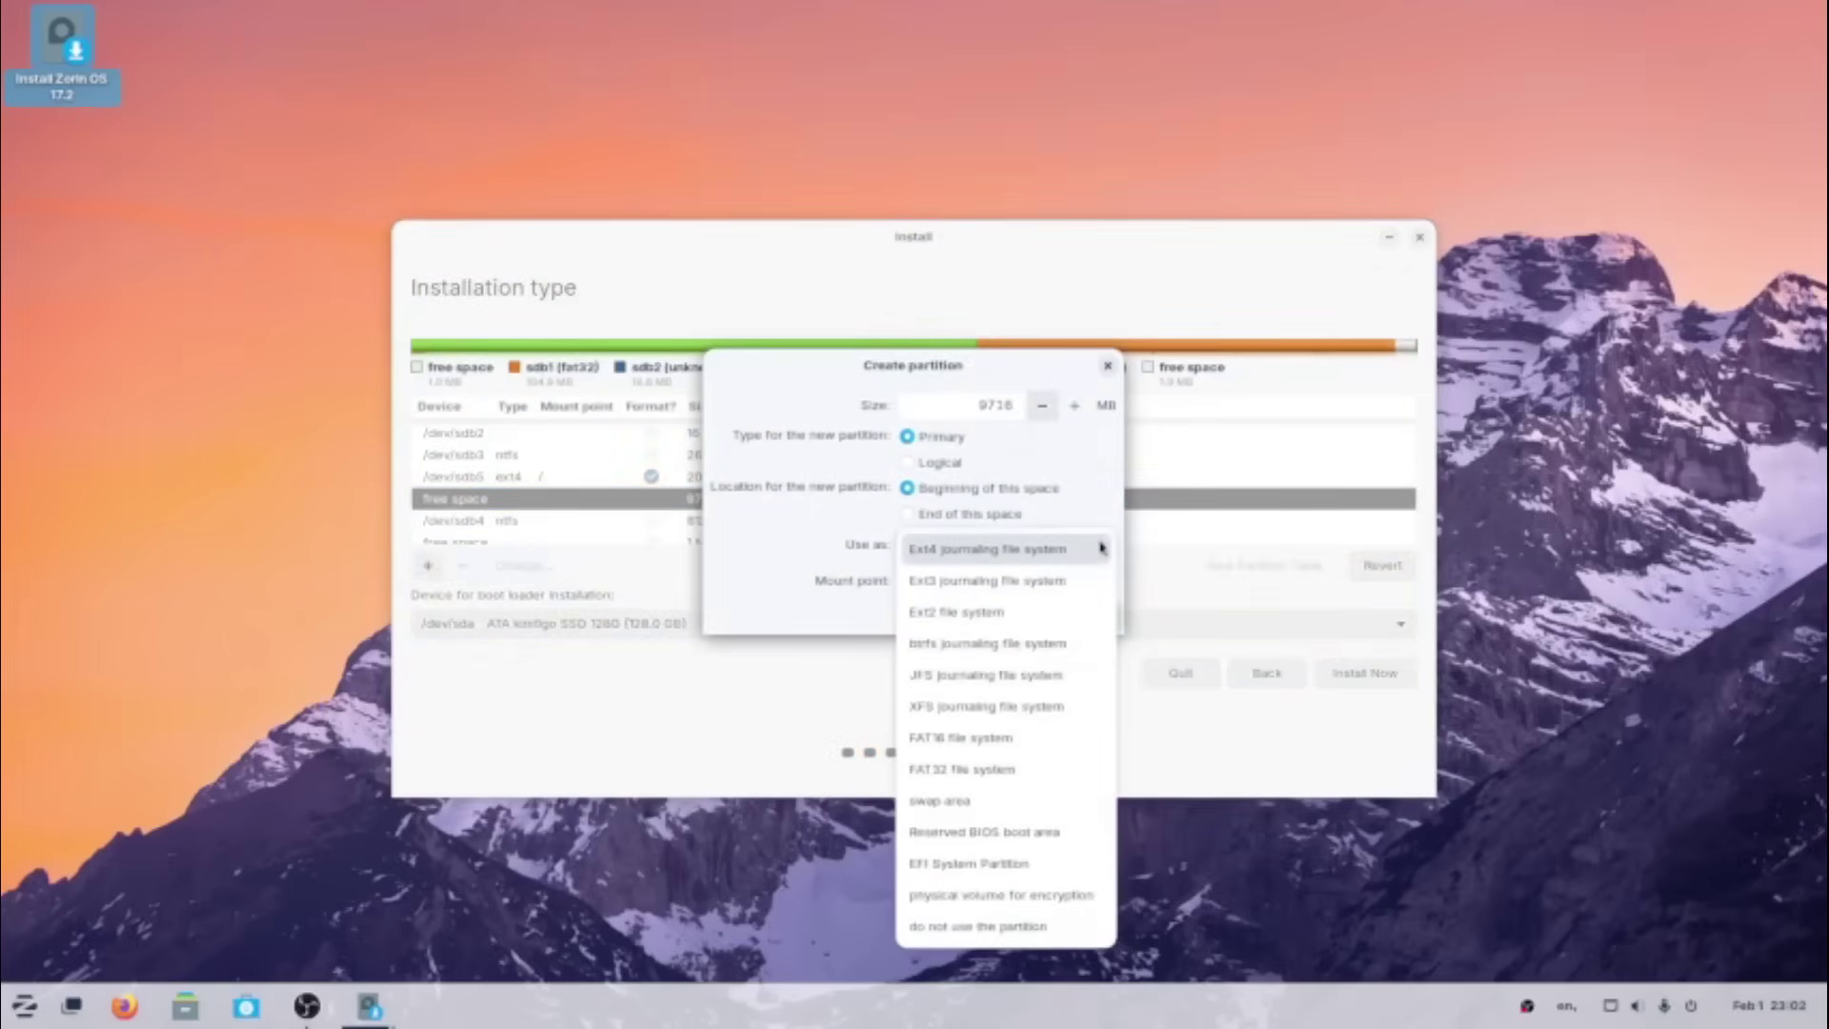
{"action": "left_click", "coordinate": [1007, 805]}
{"action": "left_click", "coordinate": [1082, 581]}
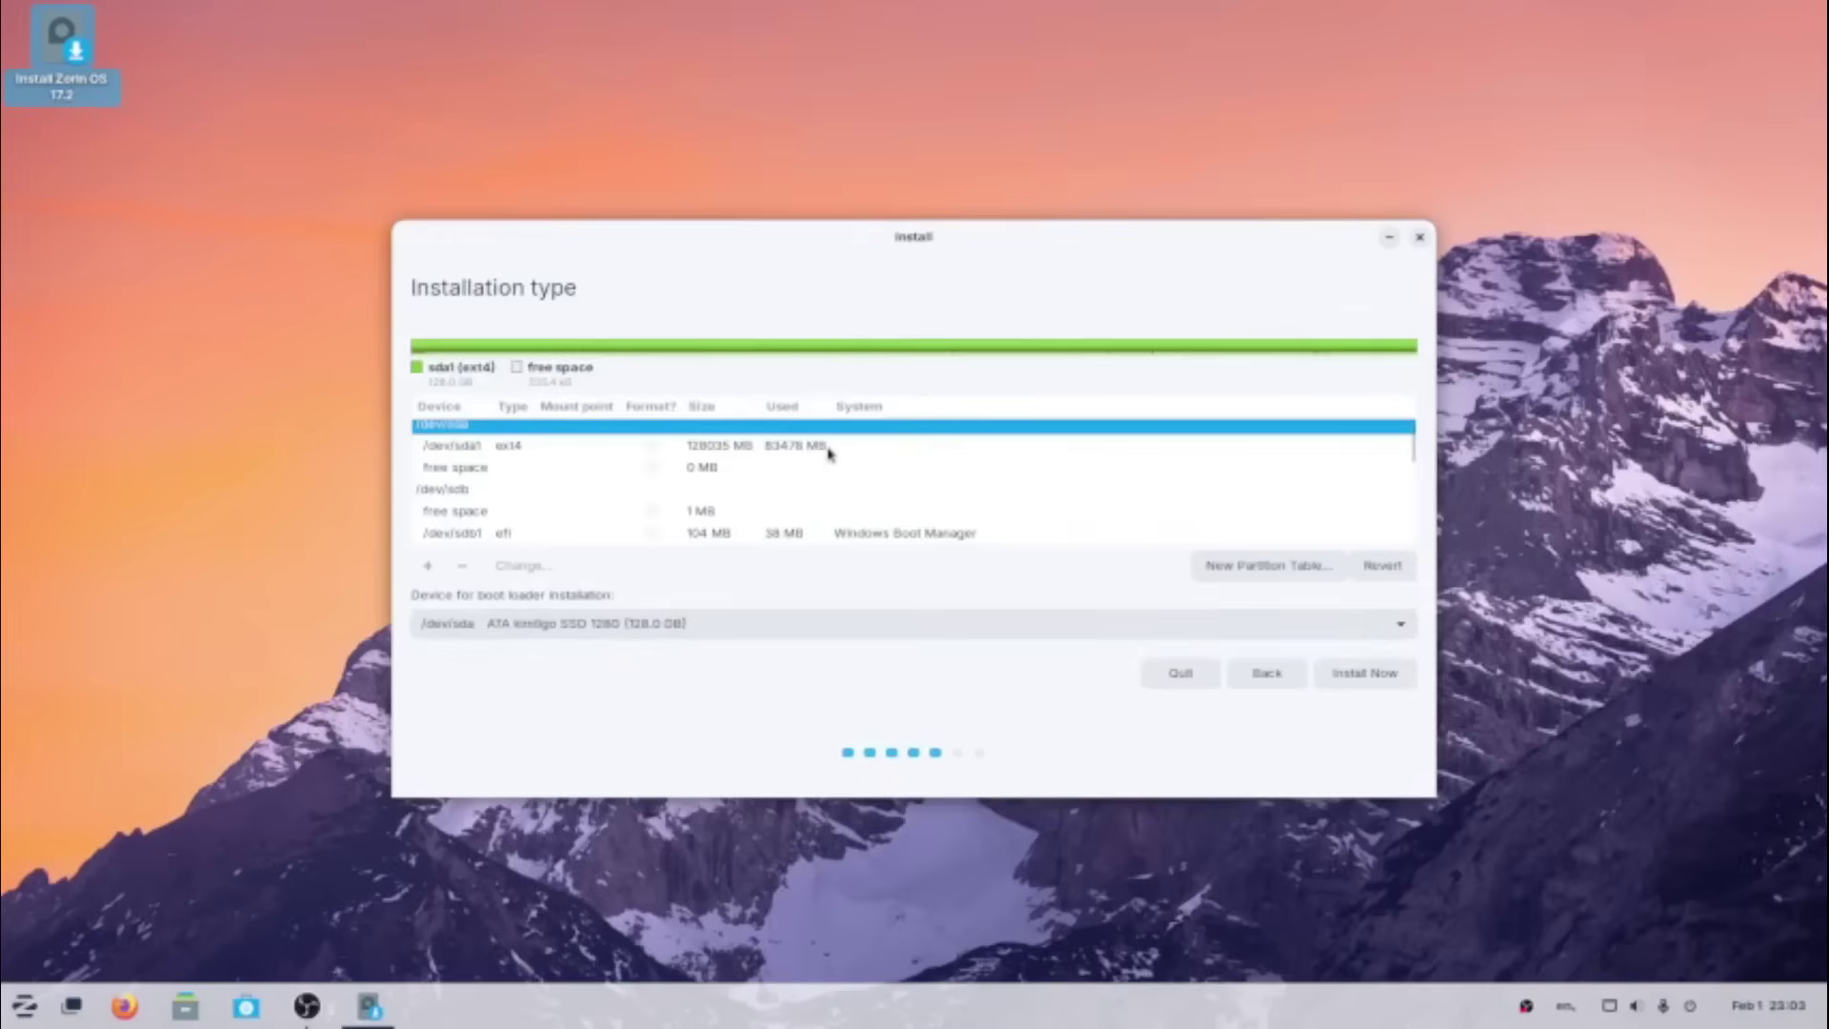
- Set the boot loader device to /dev/sdb1 Windows Boot Manager and start Install Now
{"action": "left_click", "coordinate": [469, 534]}
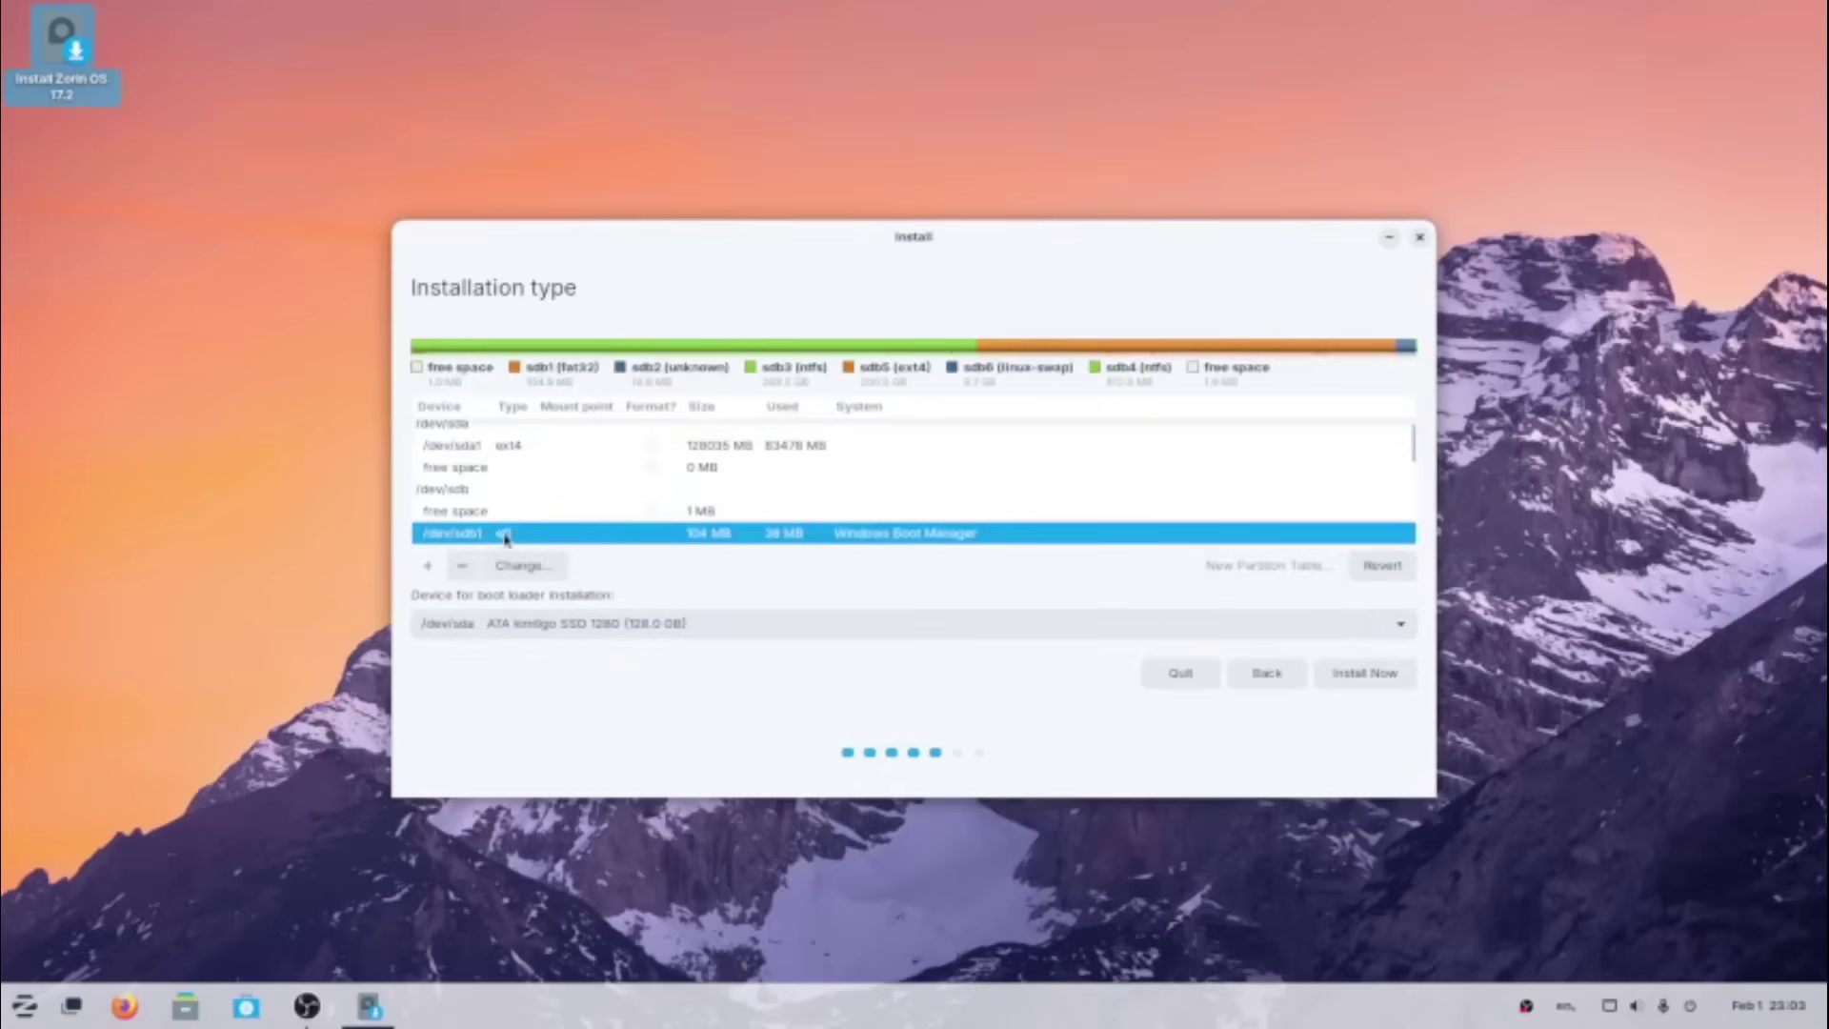
{"action": "left_click", "coordinate": [632, 629]}
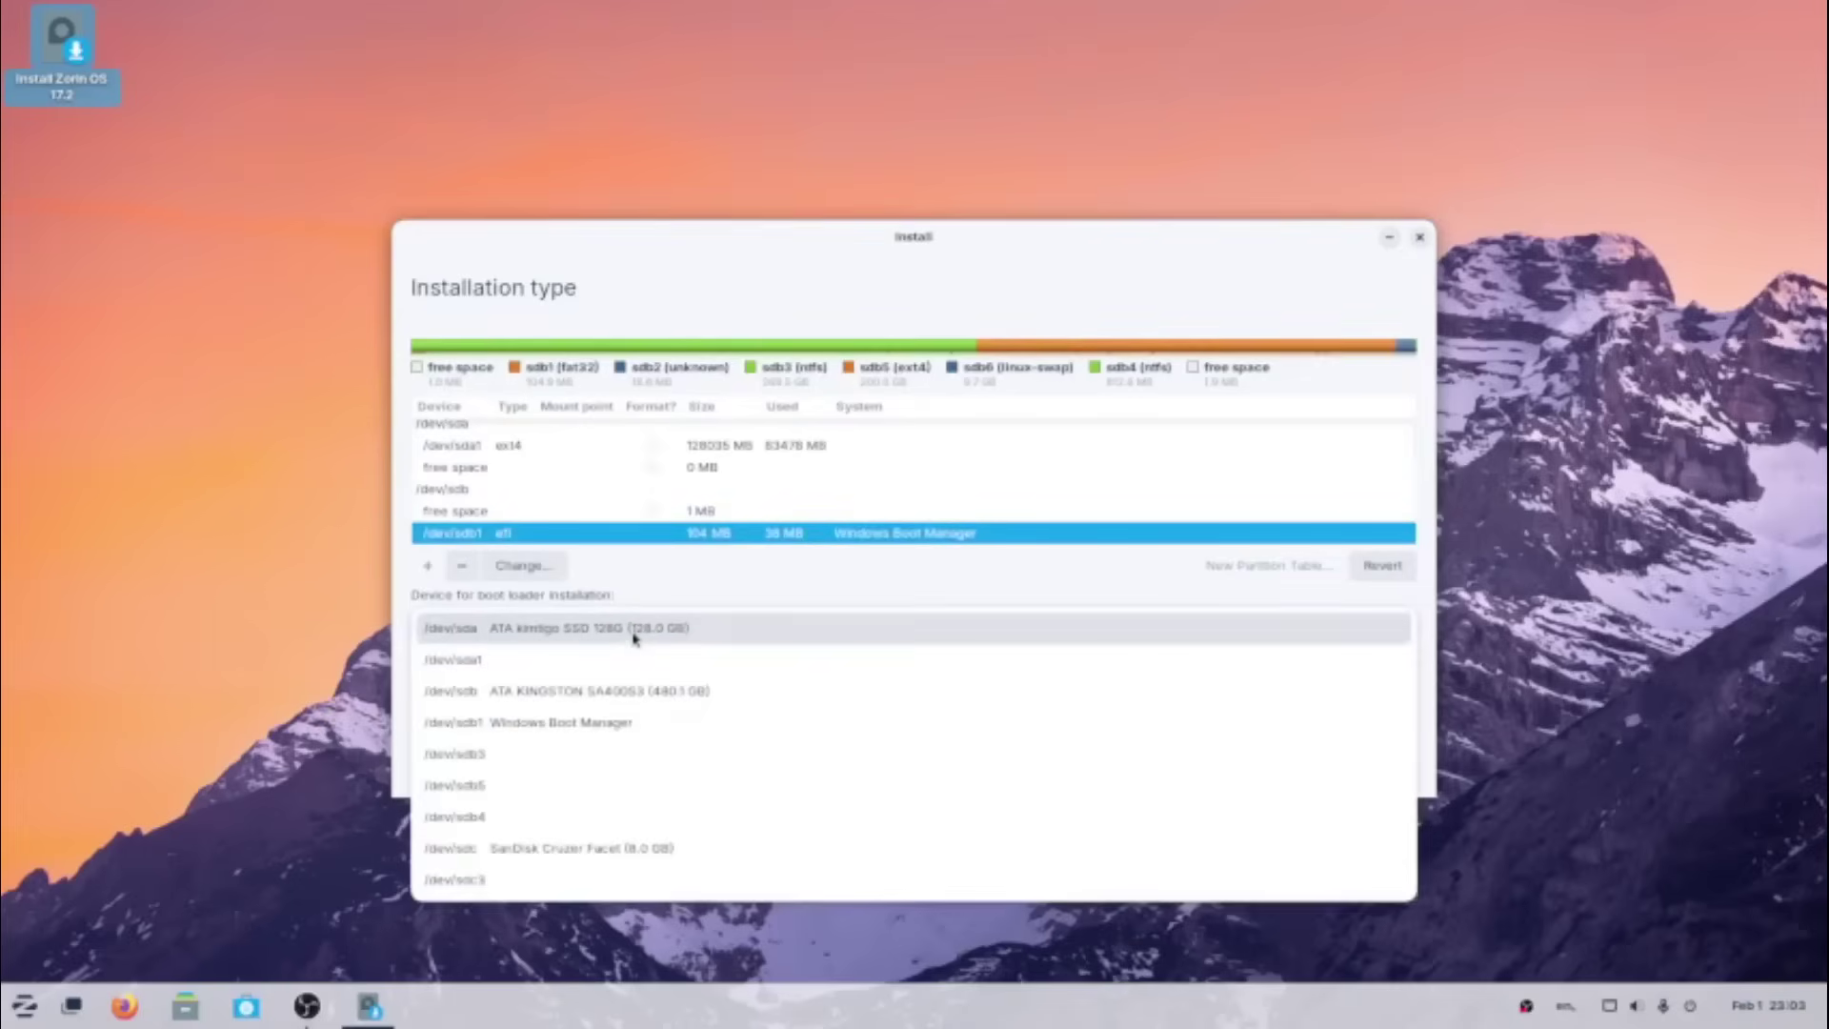
{"action": "left_click", "coordinate": [595, 724]}
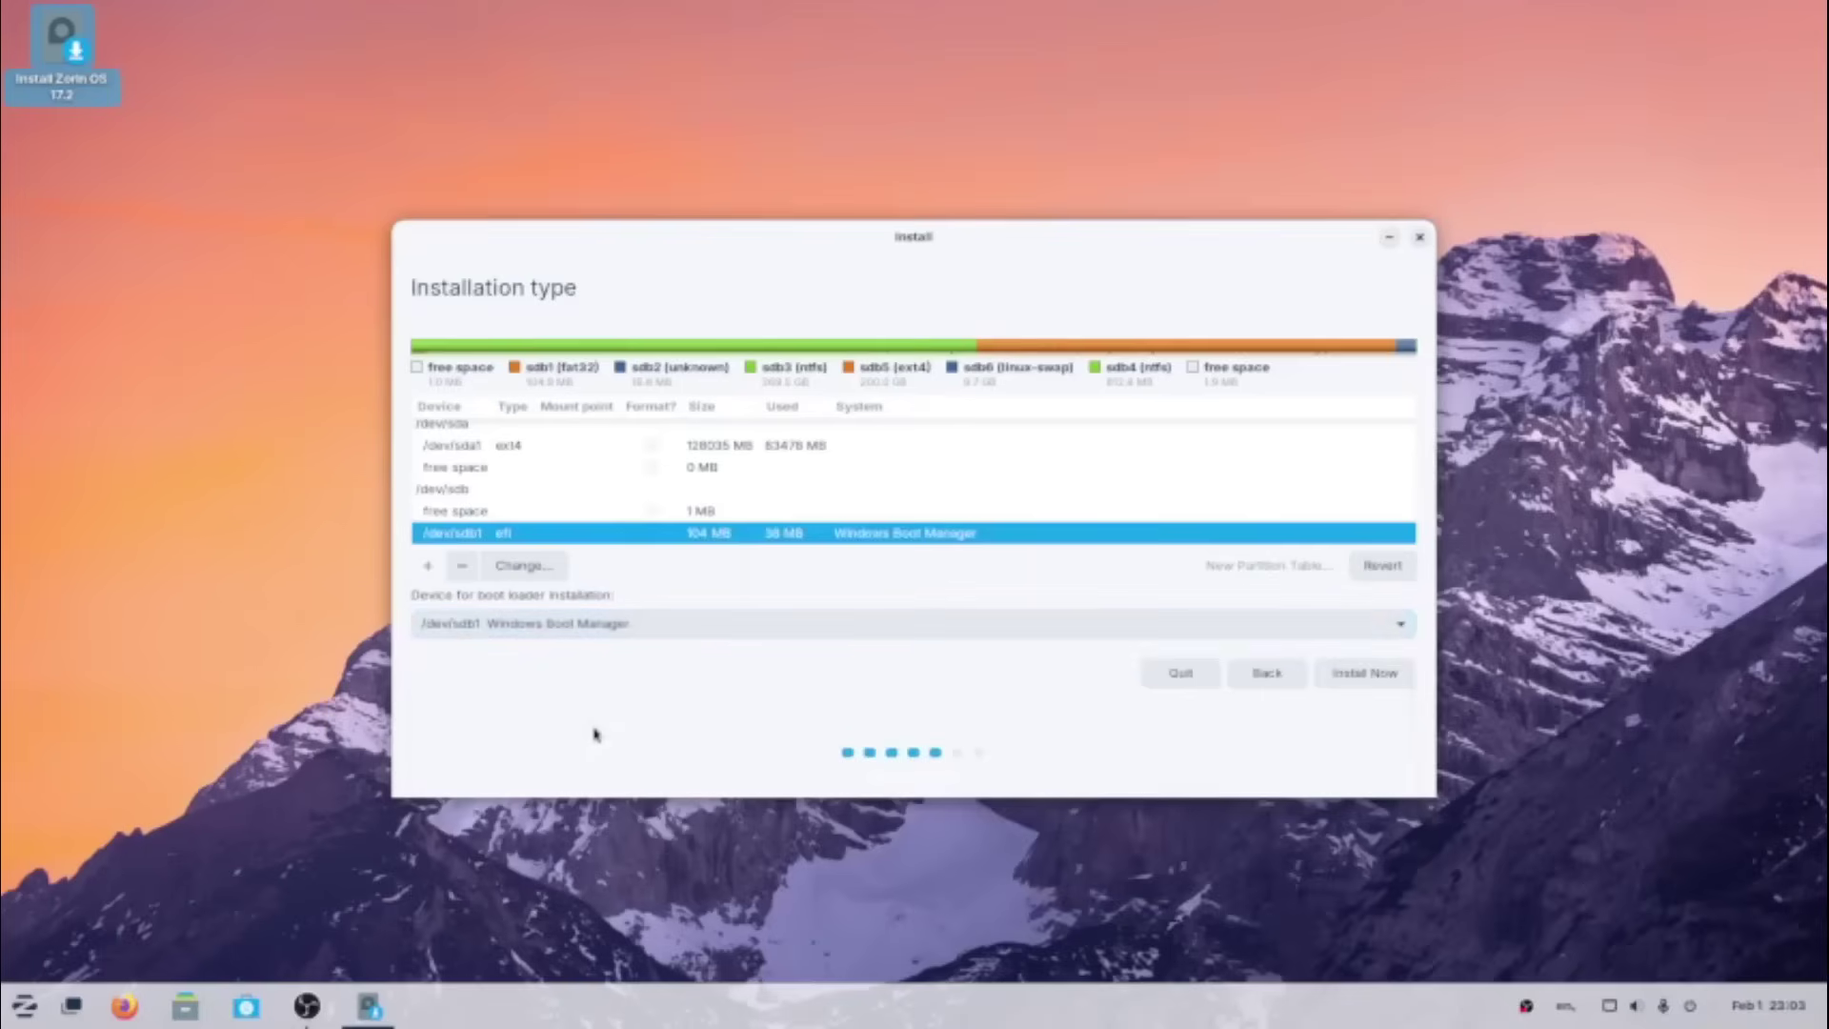
{"action": "left_click", "coordinate": [1382, 678]}
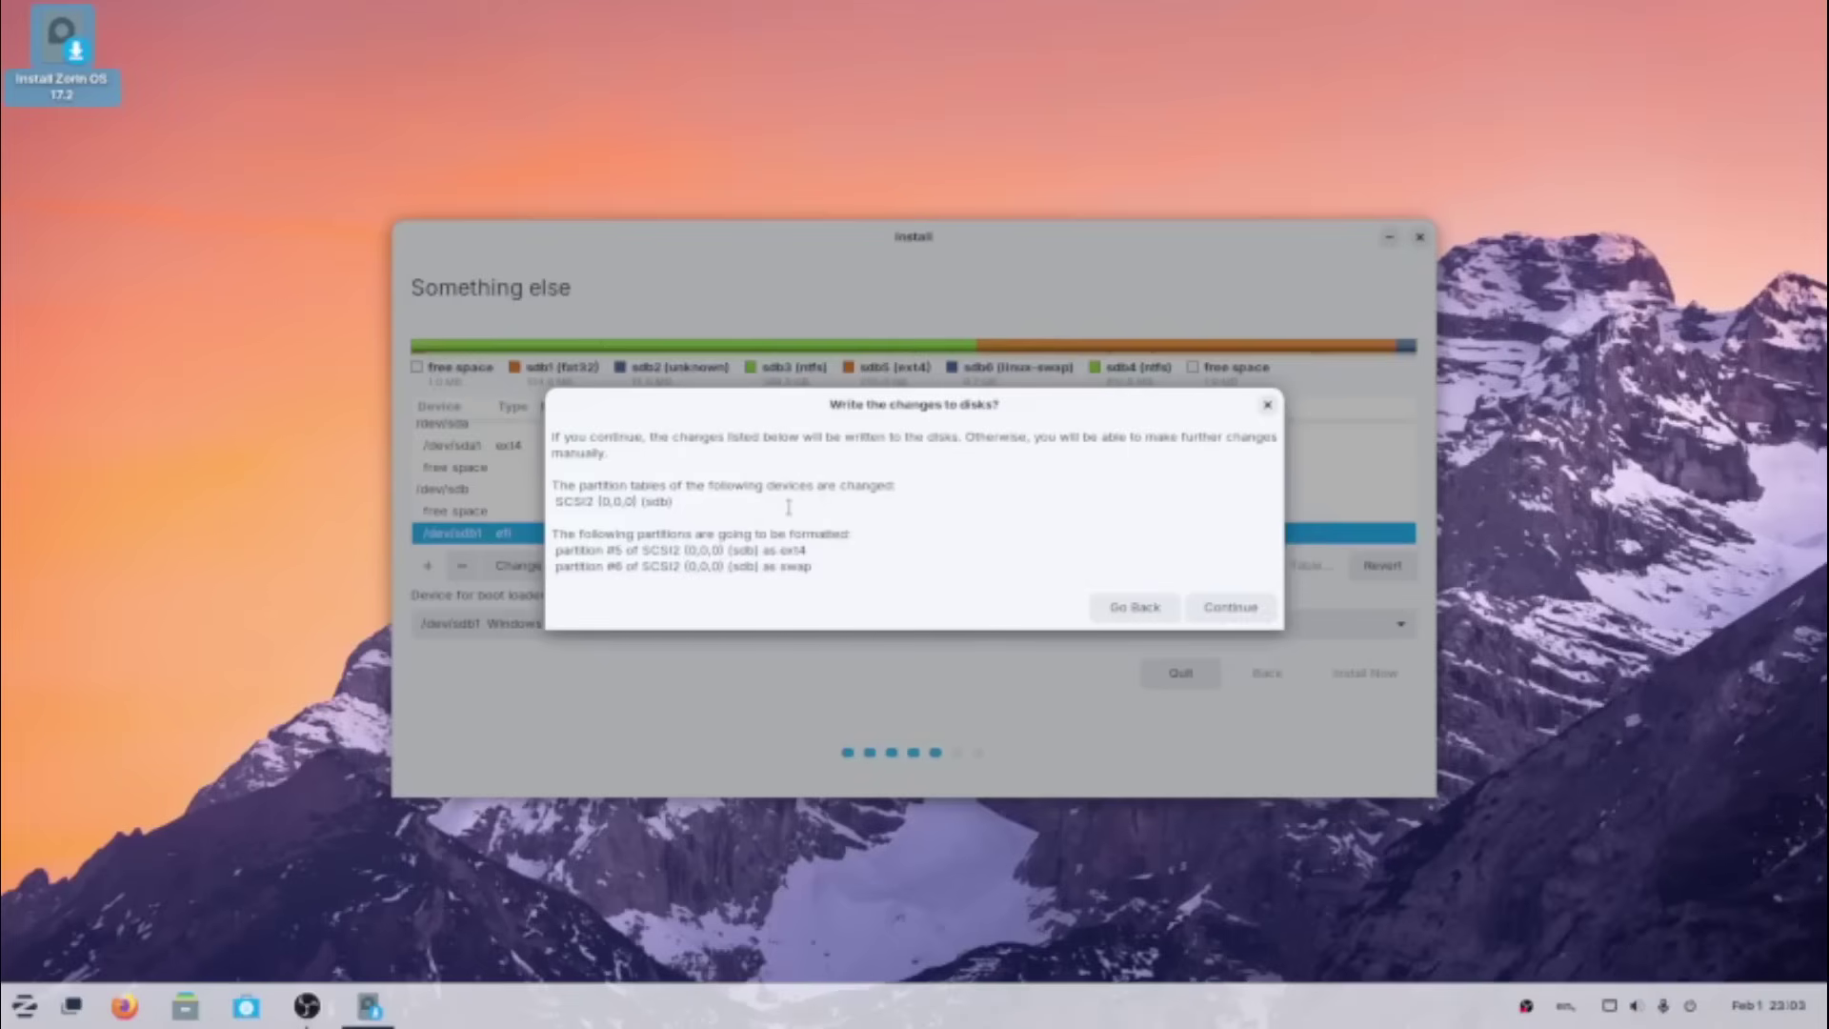
- Write the disk changes, accept London, and enter the user's name, computer name zorinpc and password
{"action": "left_click", "coordinate": [1231, 607]}
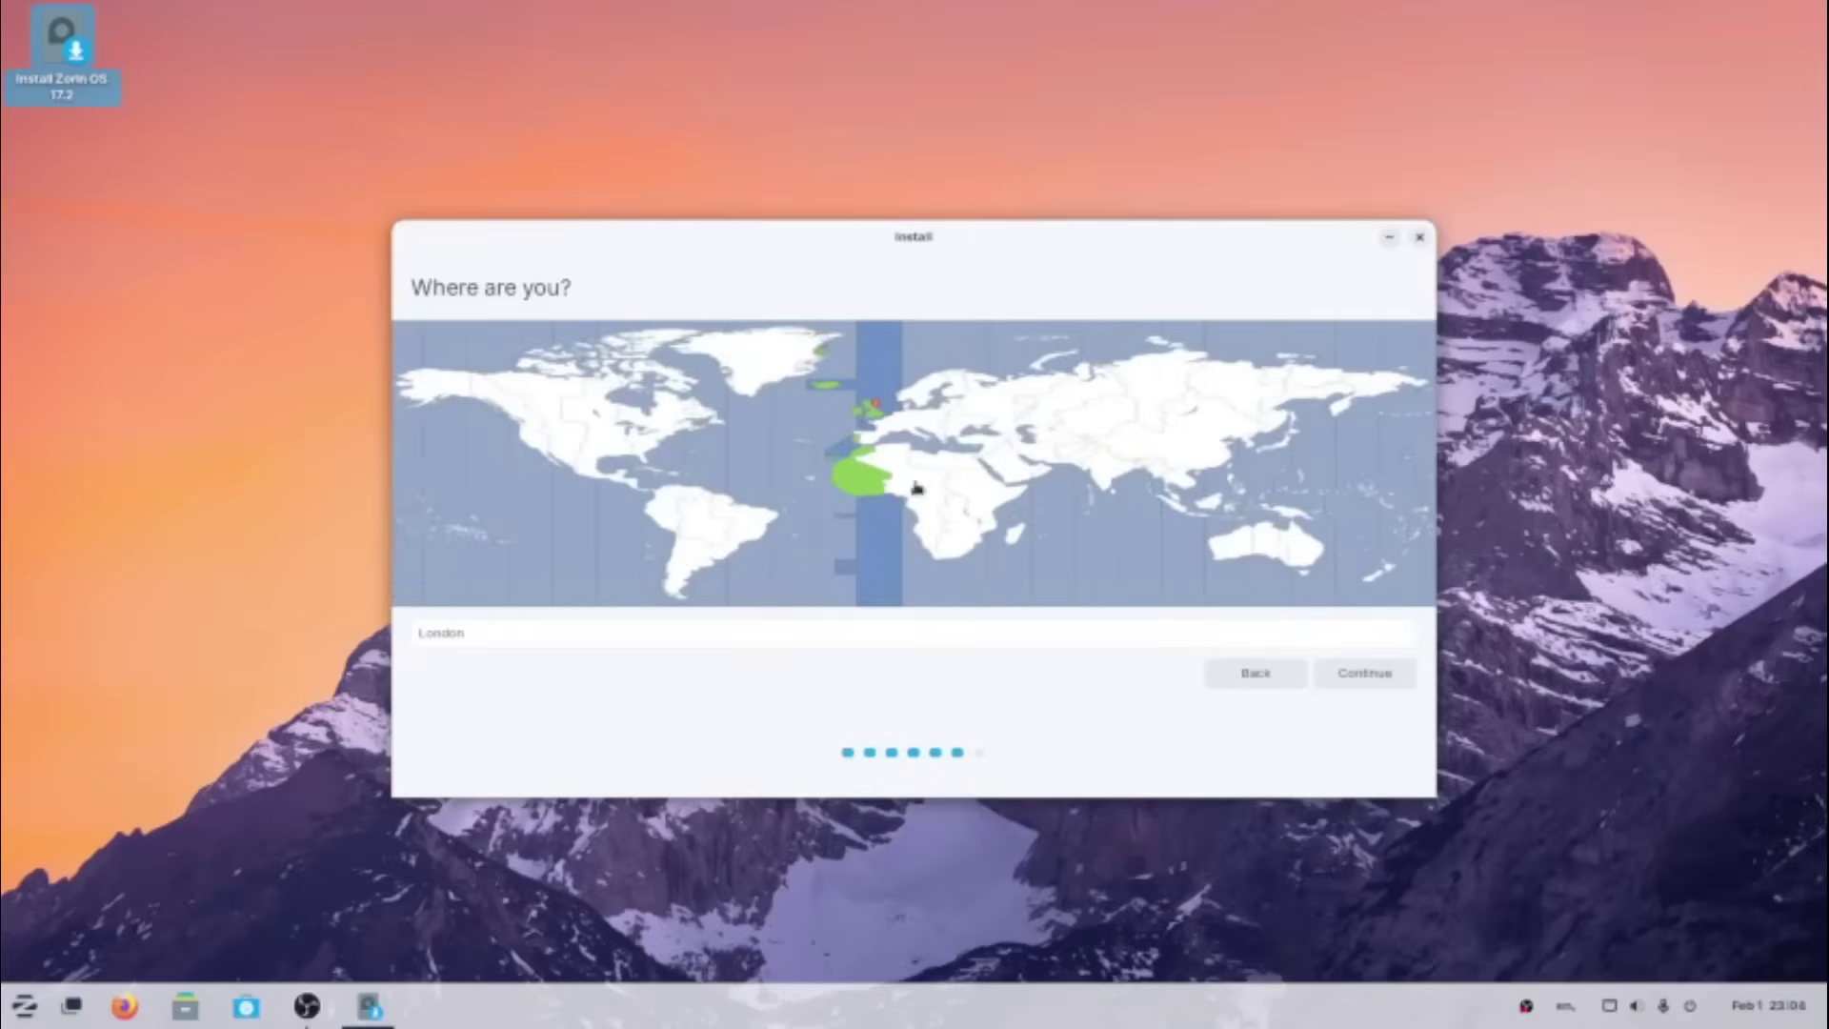
{"action": "left_click", "coordinate": [1376, 680]}
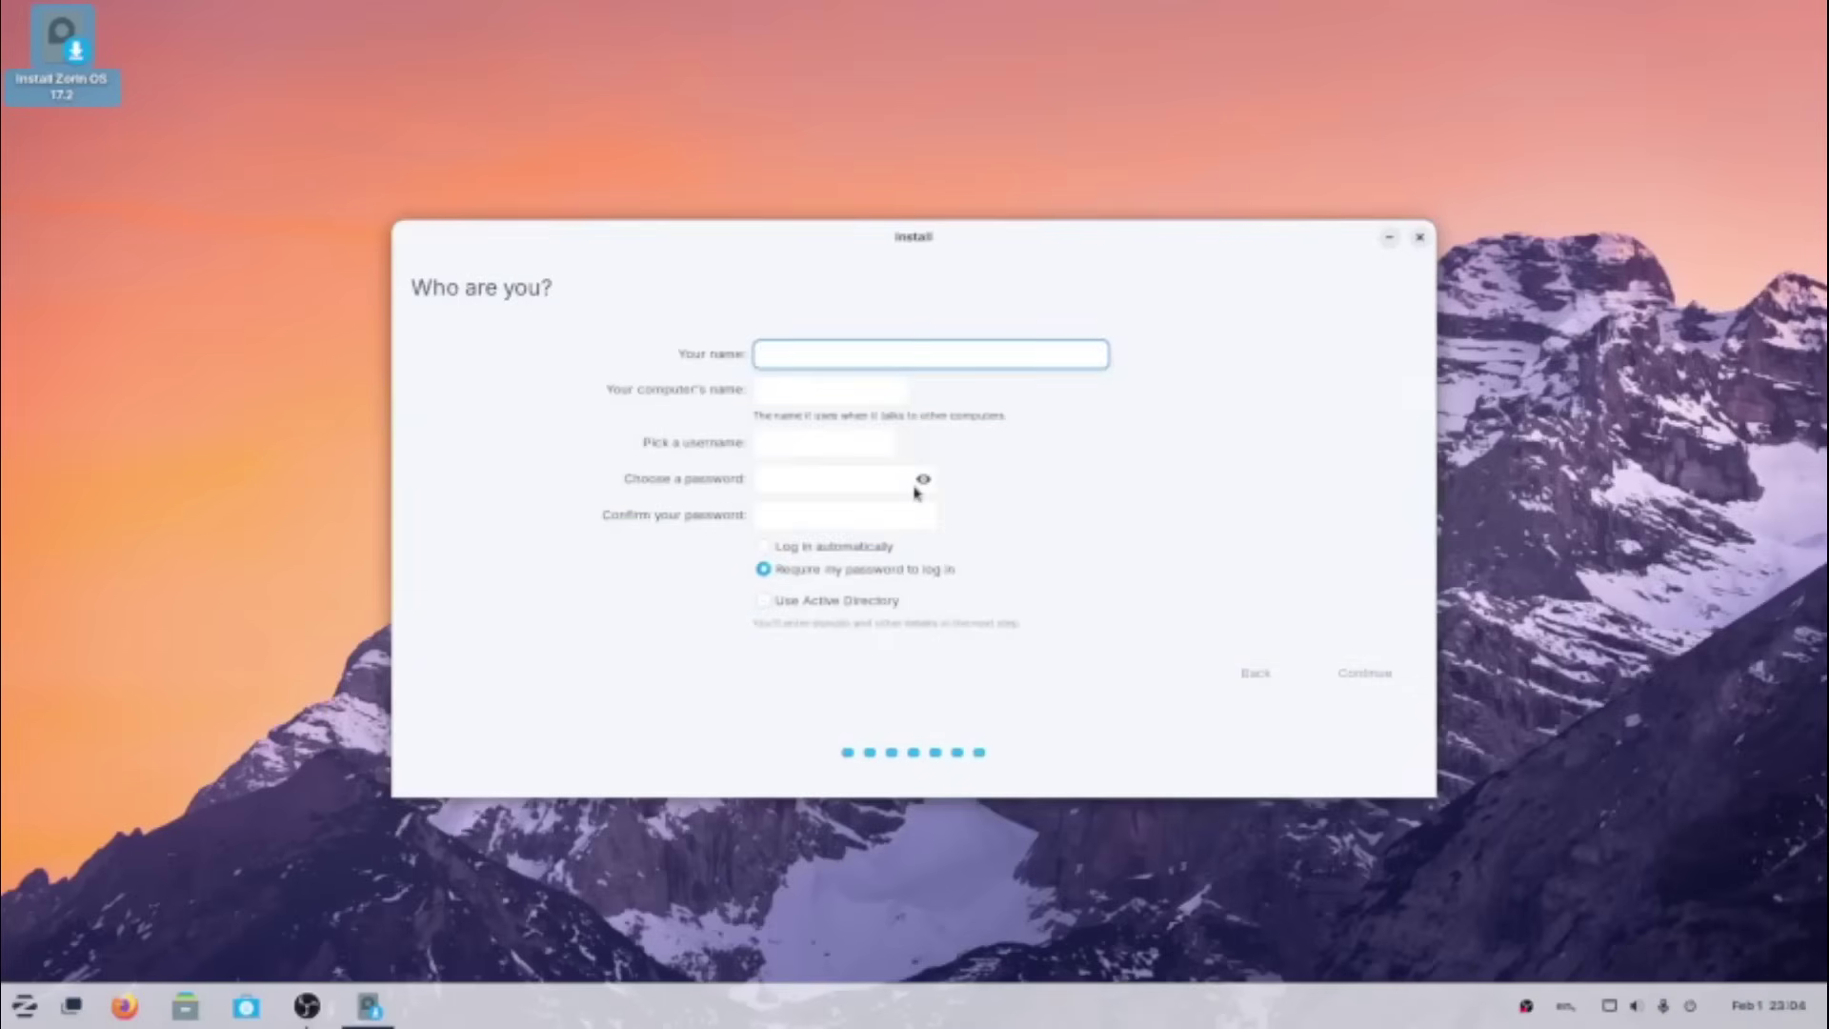
{"action": "type", "text": "gary"}
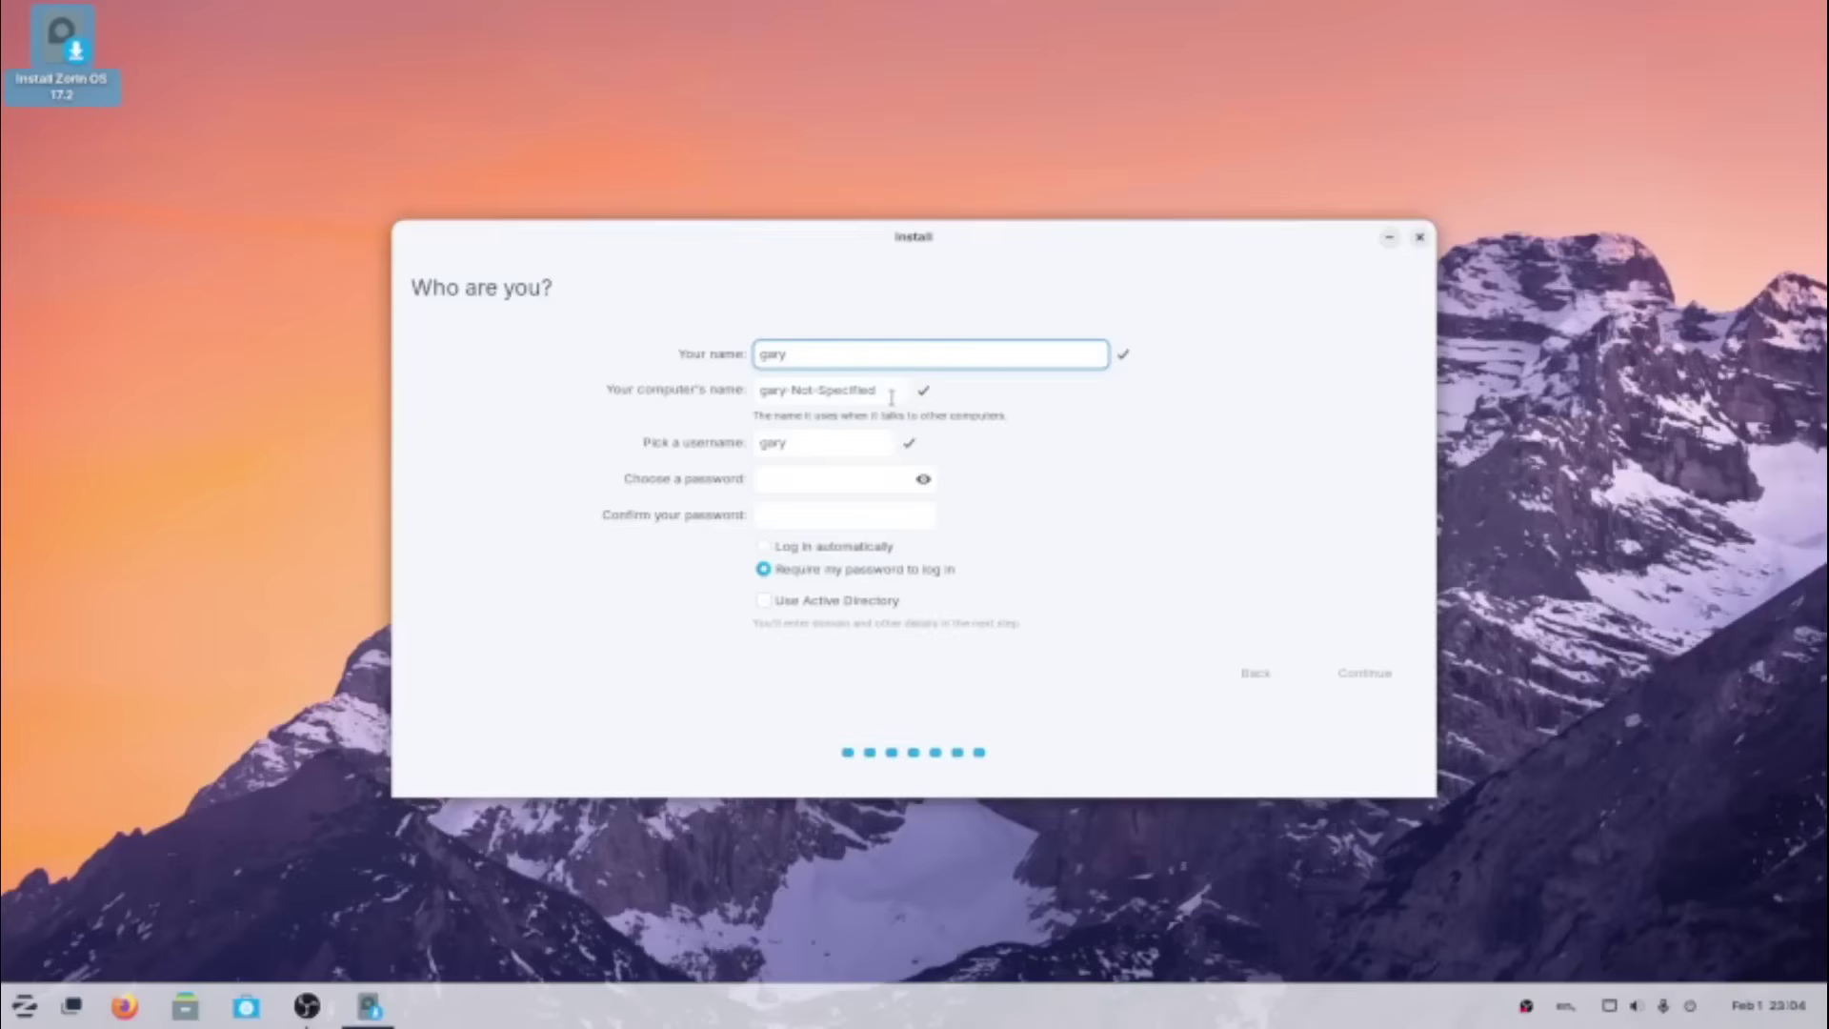
{"action": "left_click_drag", "start_coordinate": [895, 392], "coordinate": [709, 386]}
{"action": "type", "text": "z"}
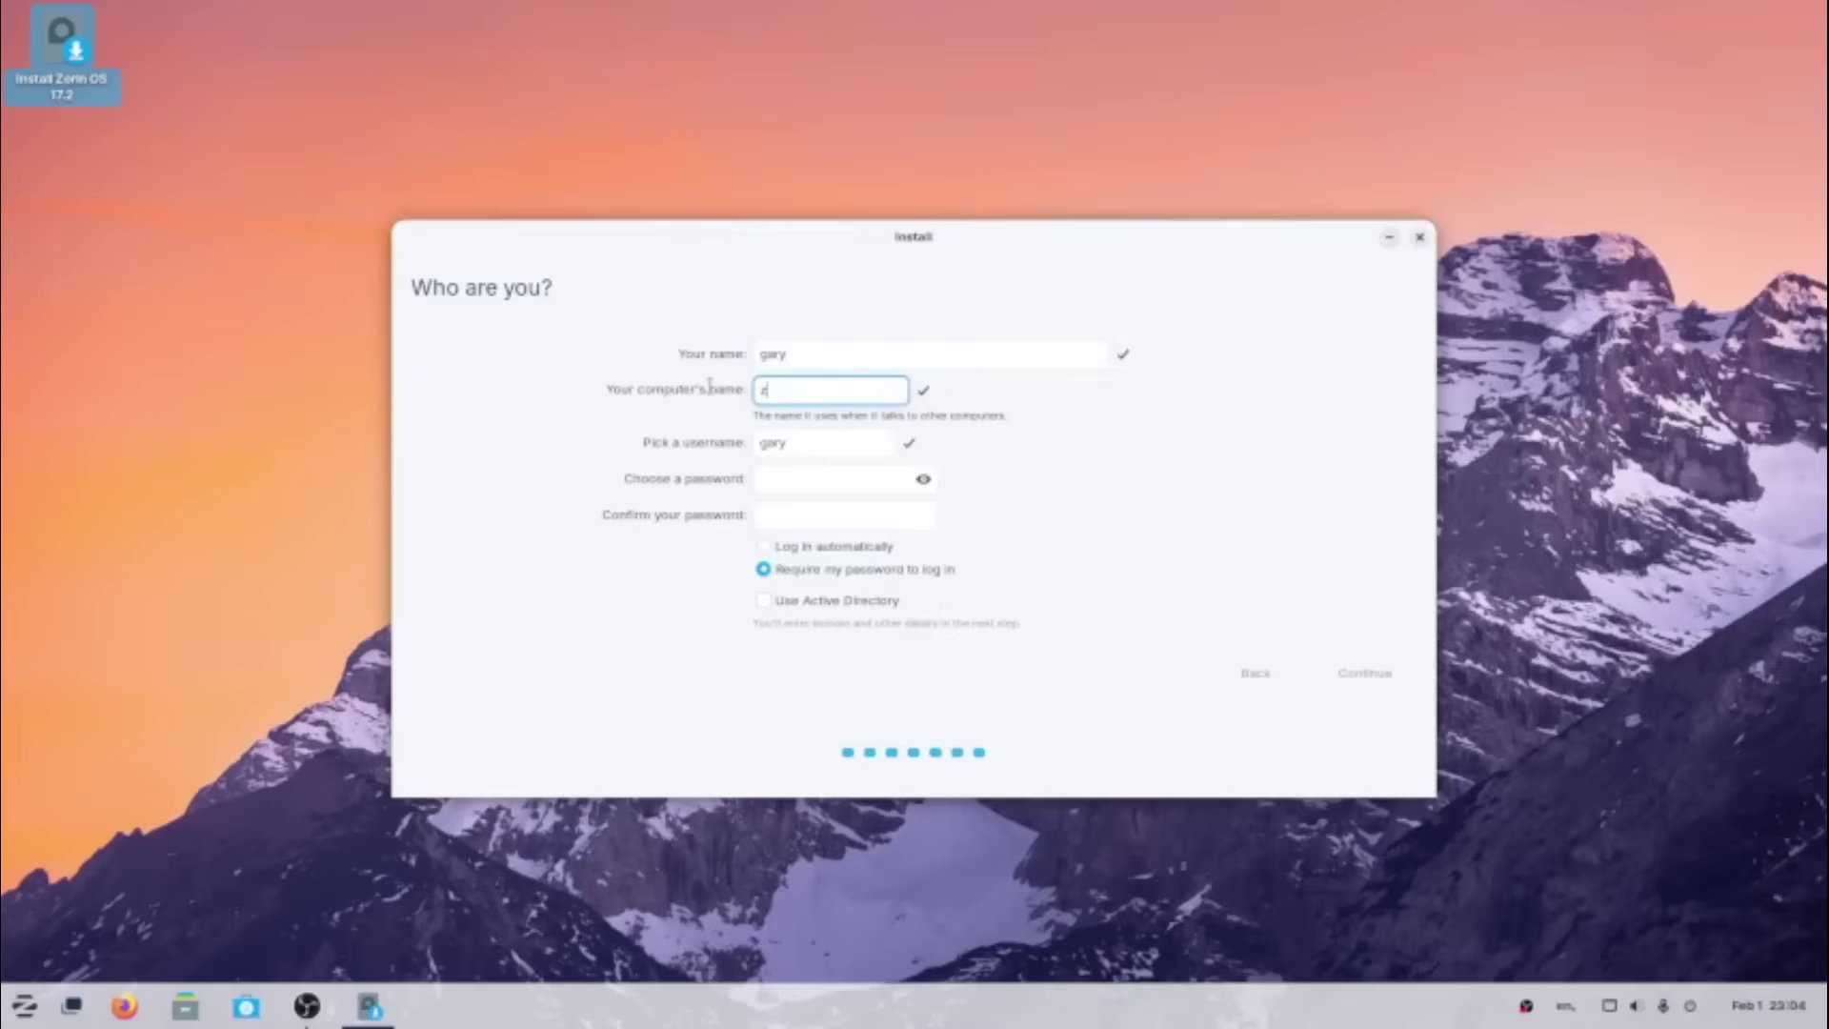
{"action": "type", "text": "orinp"}
{"action": "key", "text": "Tab"}
{"action": "key", "text": "Tab"}
{"action": "type", "text": "***"}
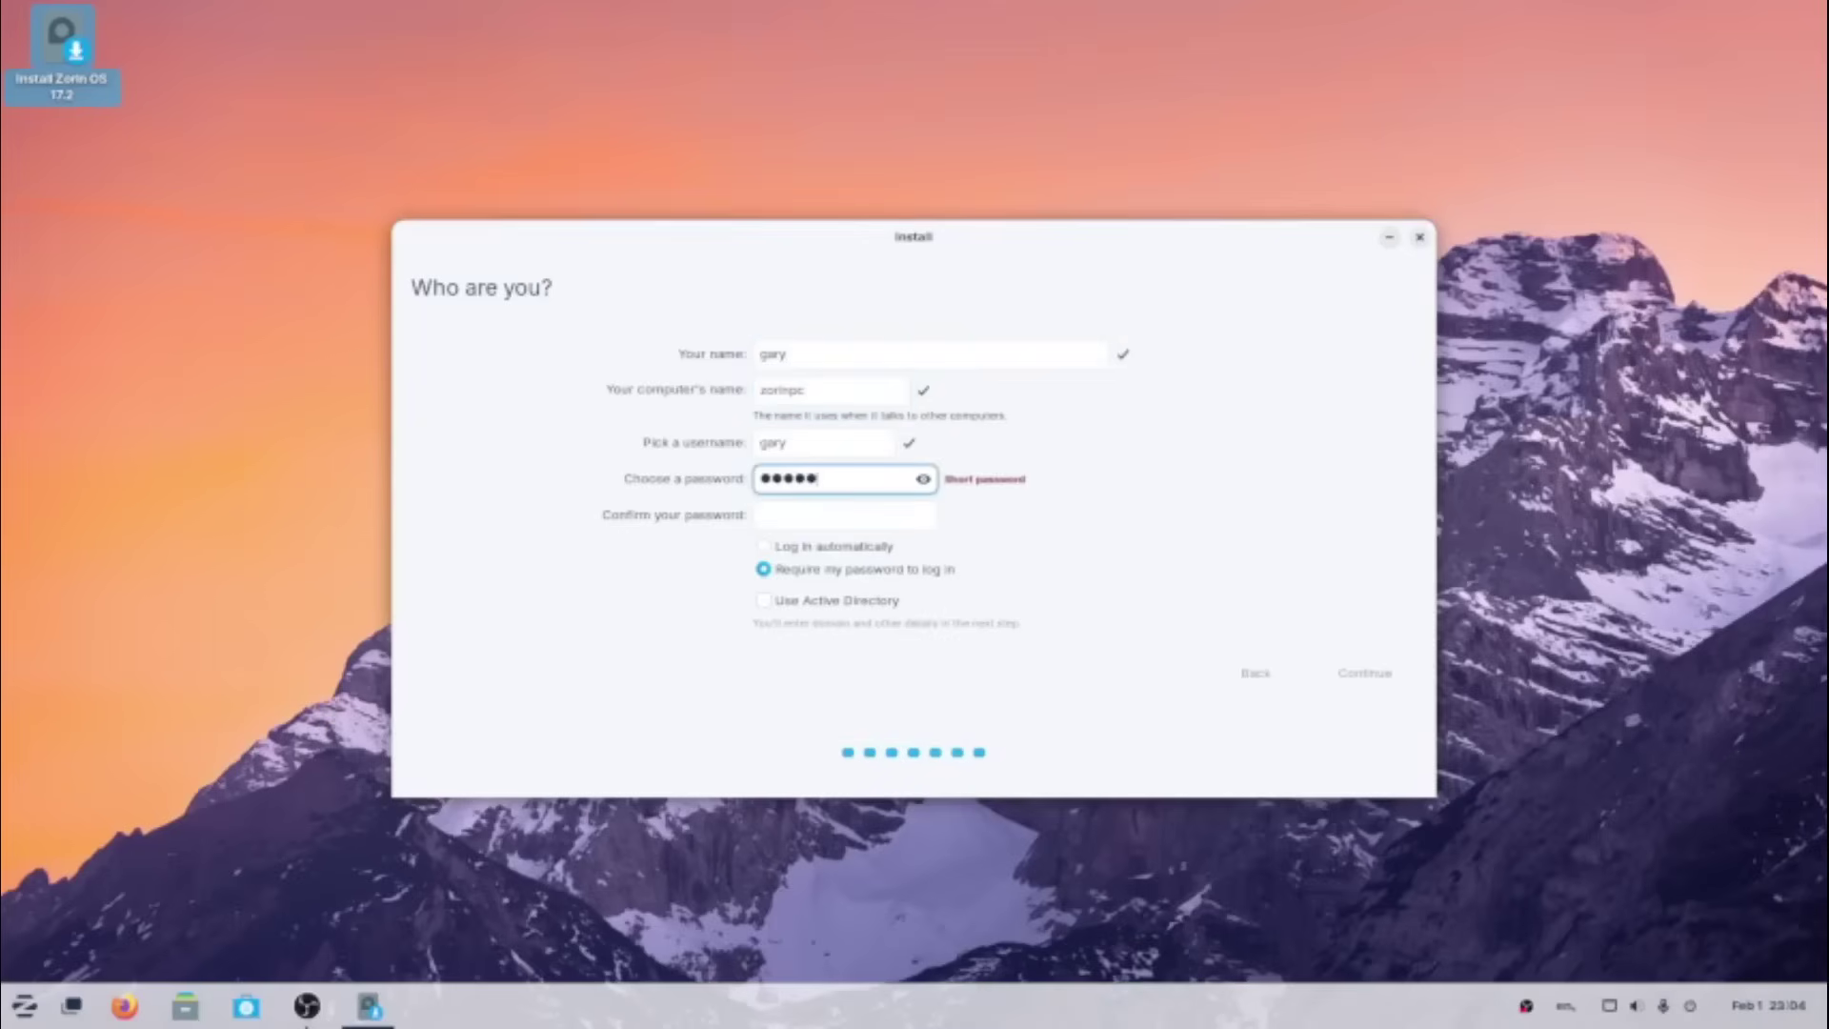
{"action": "type", "text": "****"}
{"action": "key", "text": "Tab"}
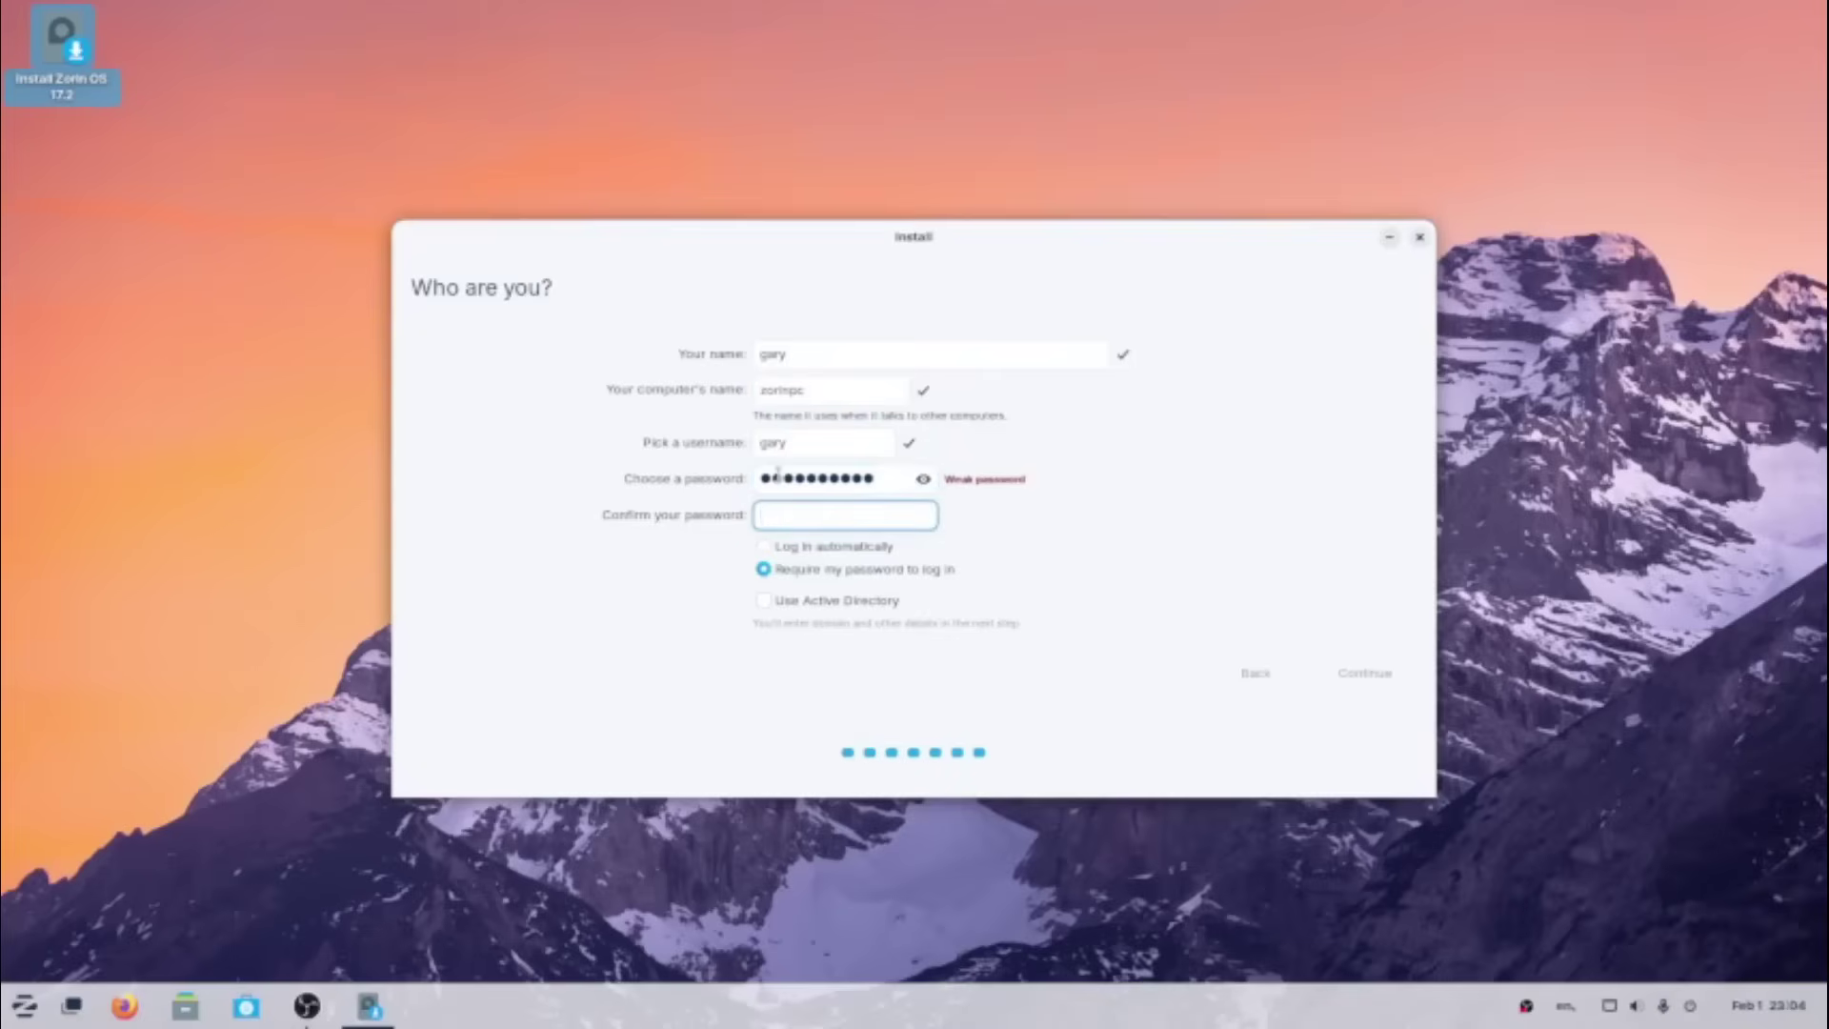
{"action": "type", "text": "***********"}
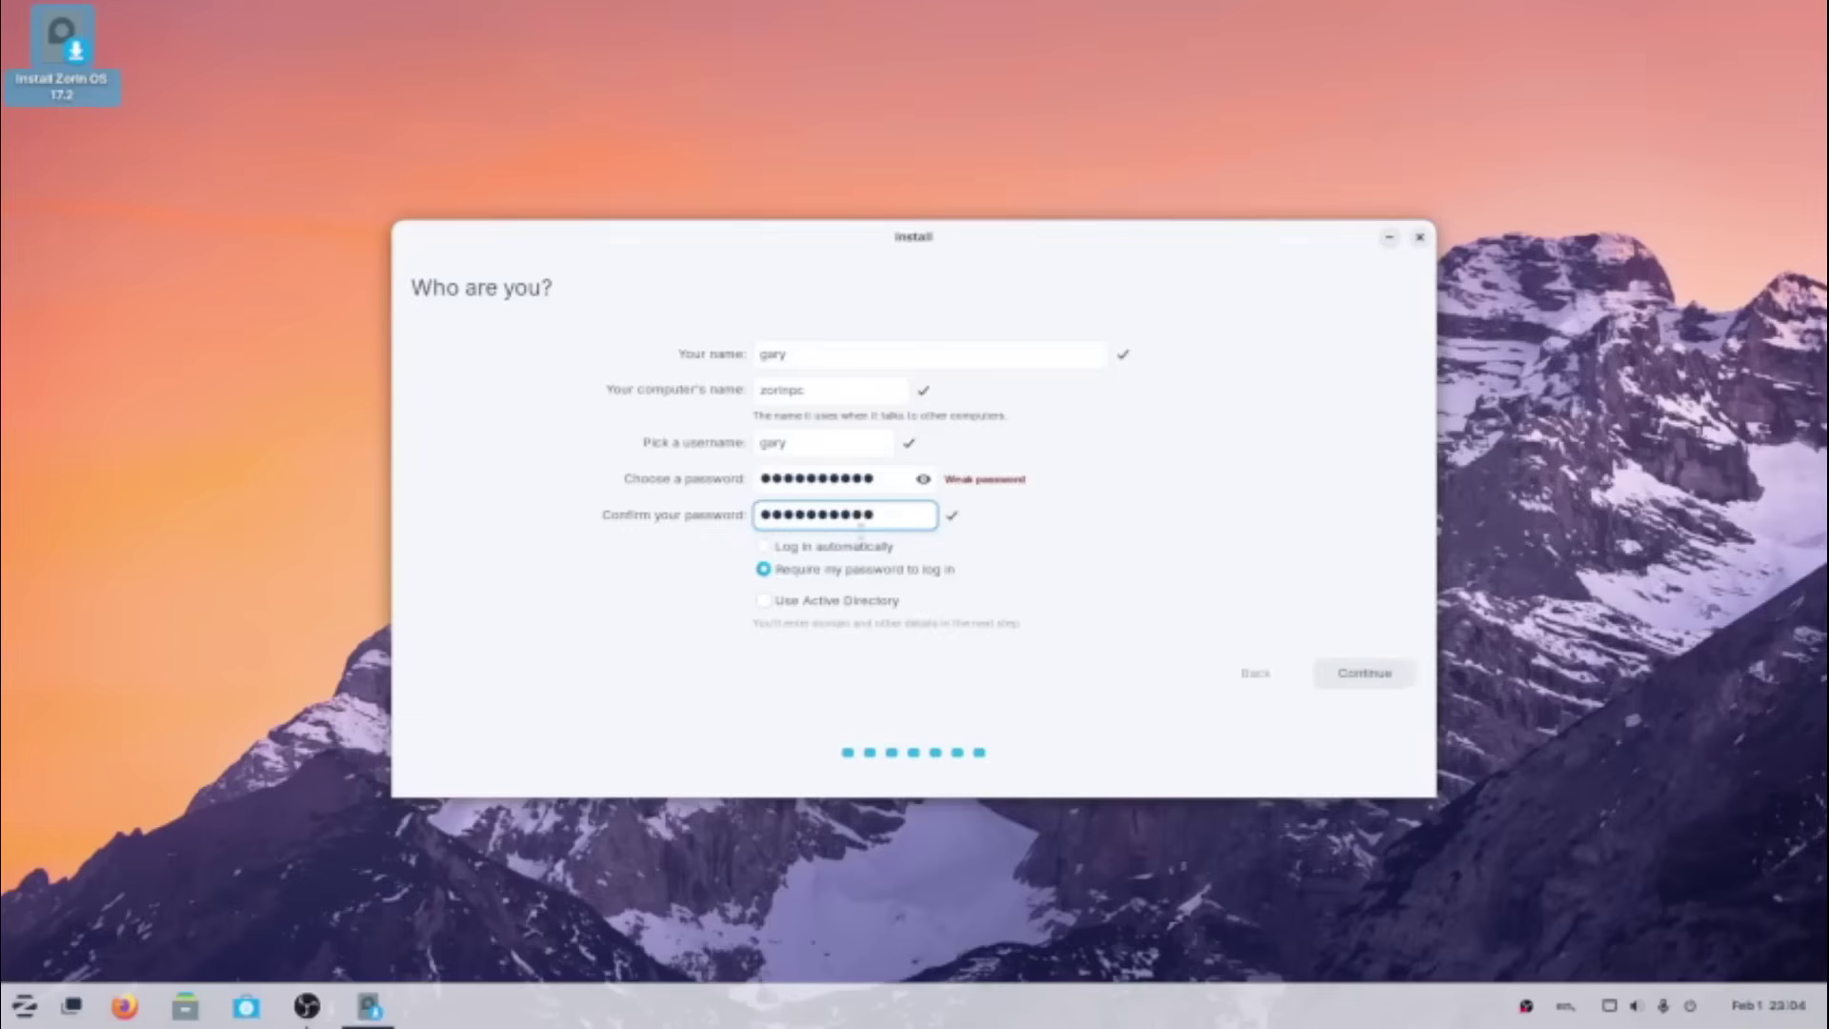
- Submit the account details to run the installation, then restart once it completes
{"action": "left_click", "coordinate": [1366, 674]}
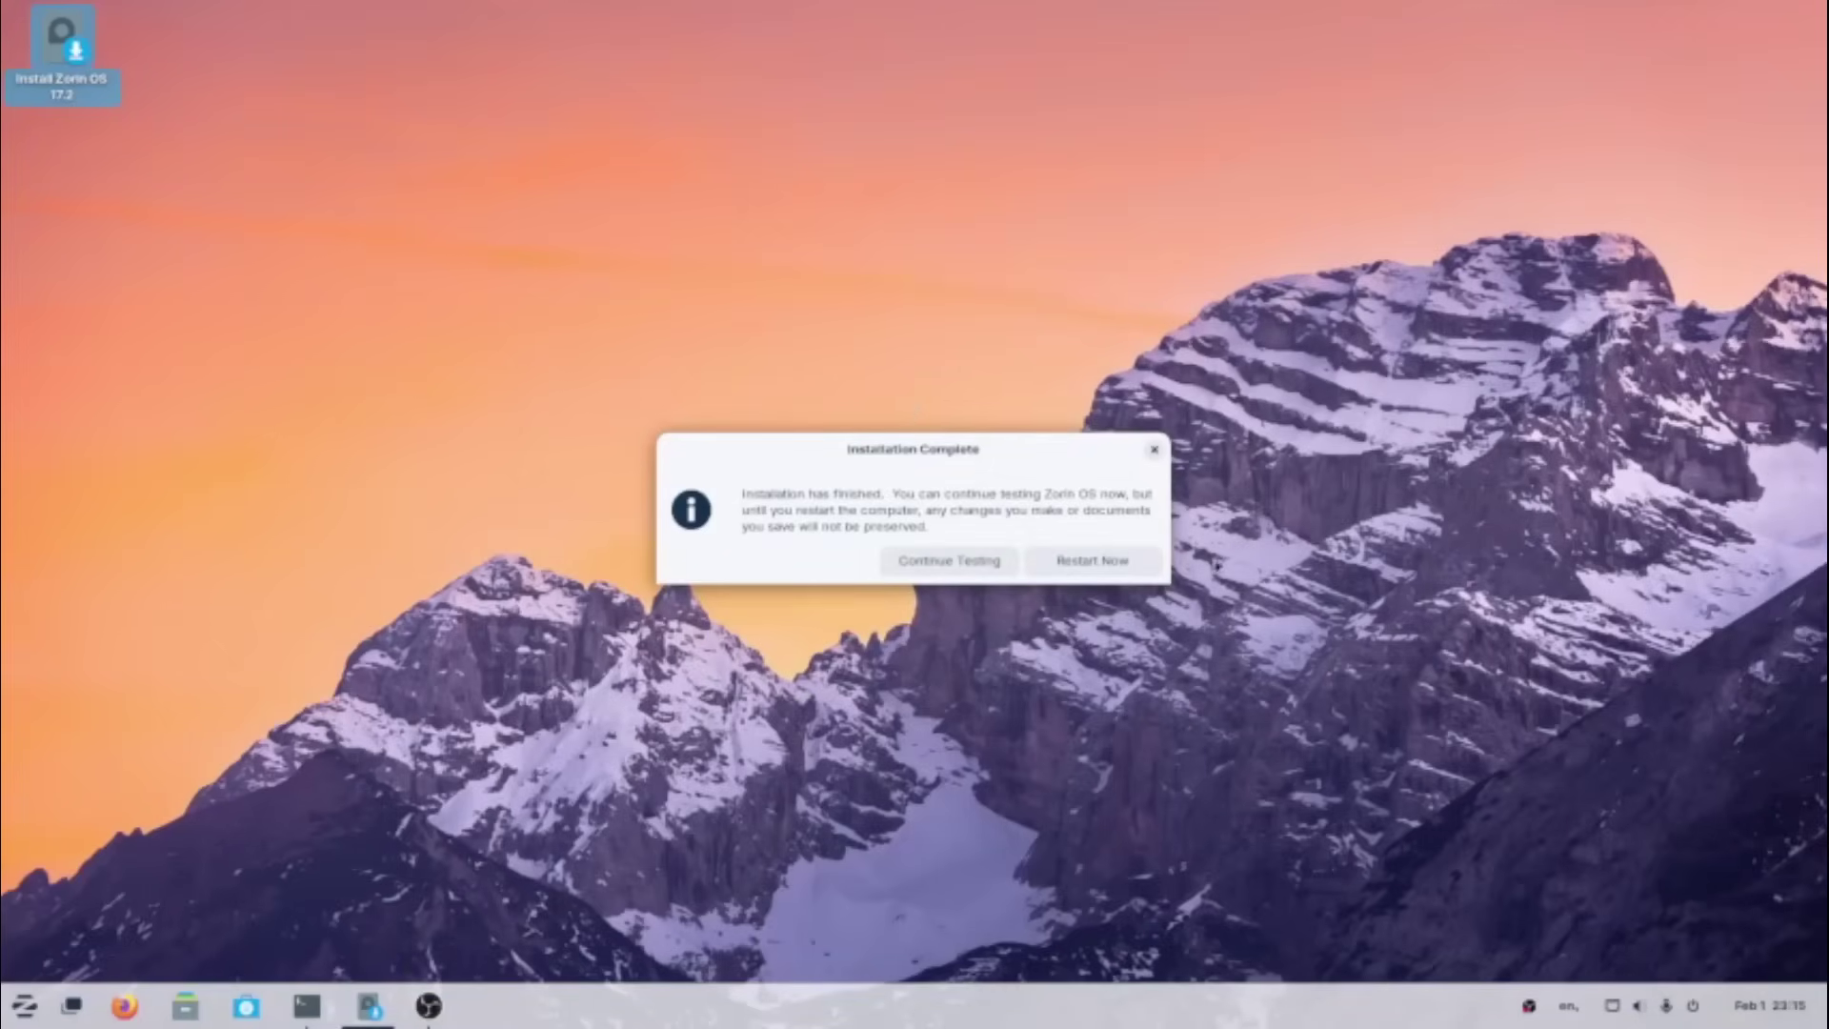
{"action": "left_click", "coordinate": [1131, 561]}
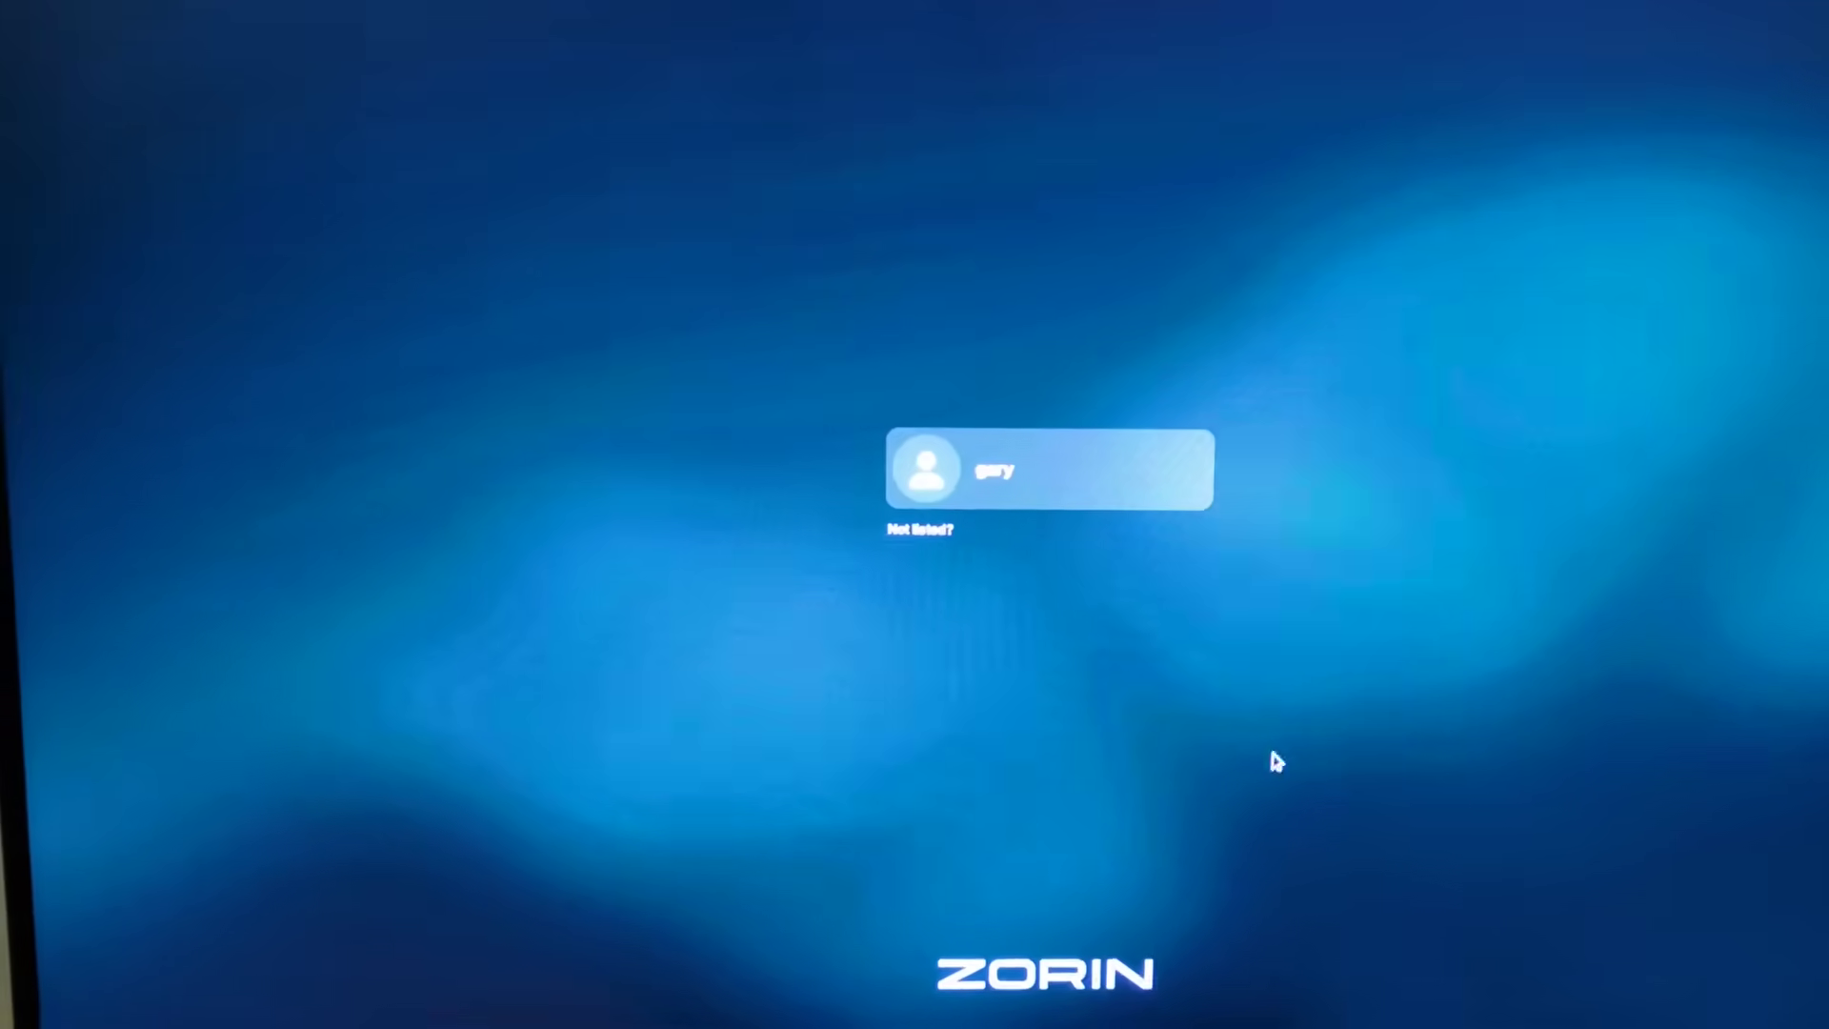
- Log in to Zorin OS by selecting the user and entering the account password
{"action": "left_click", "coordinate": [1014, 476]}
{"action": "type", "text": "password"}
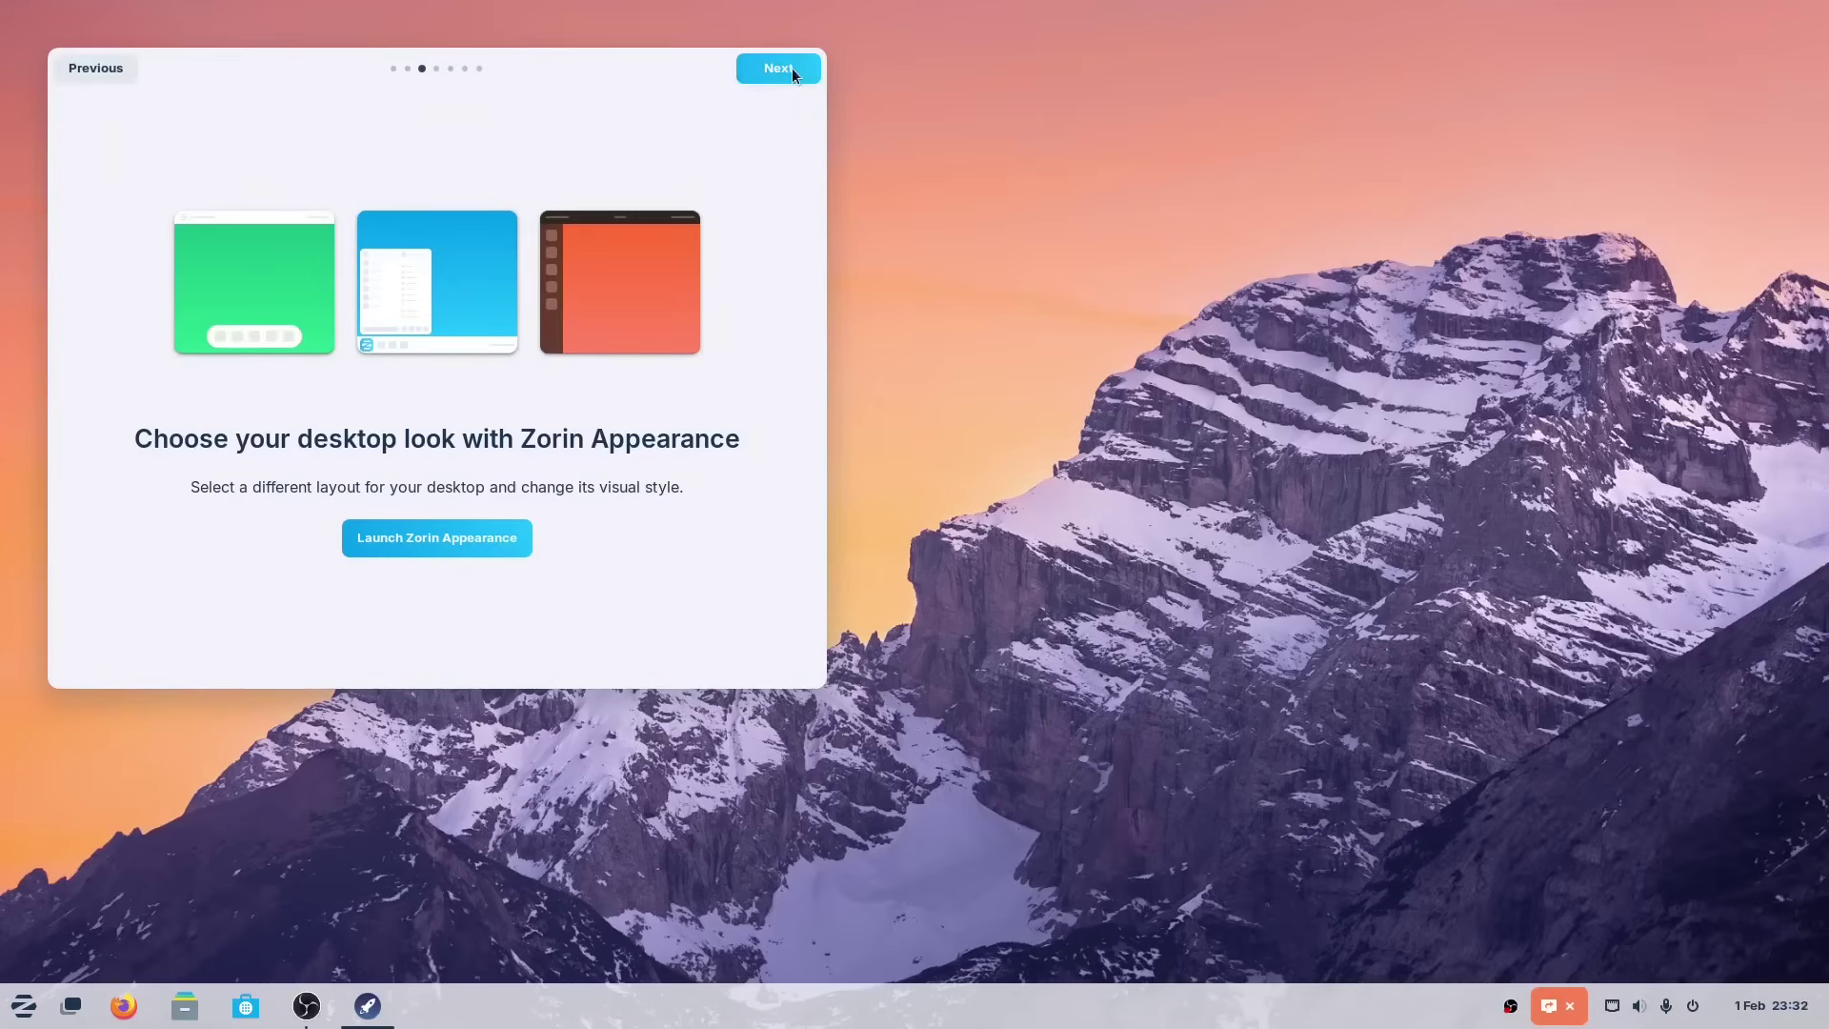
- Step the welcome tour past the online accounts and Zorin Connect pages to Software
{"action": "left_click", "coordinate": [785, 67]}
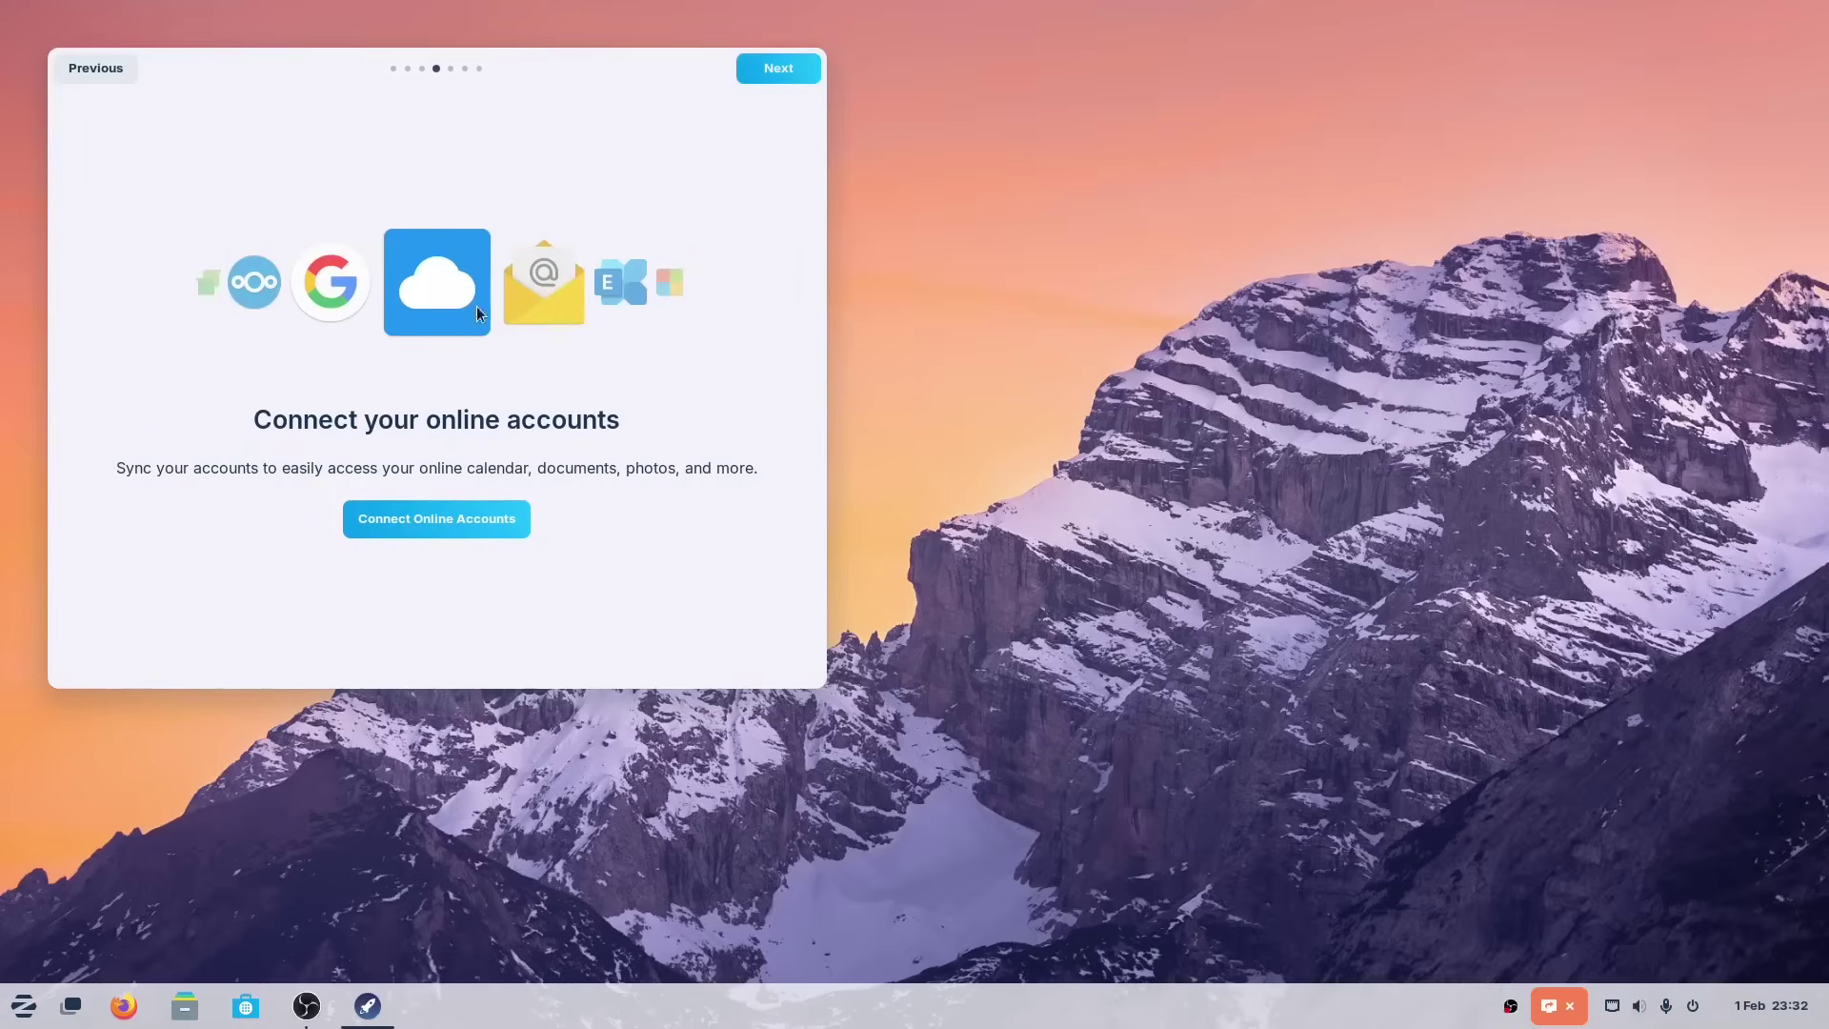
{"action": "left_click", "coordinate": [773, 72]}
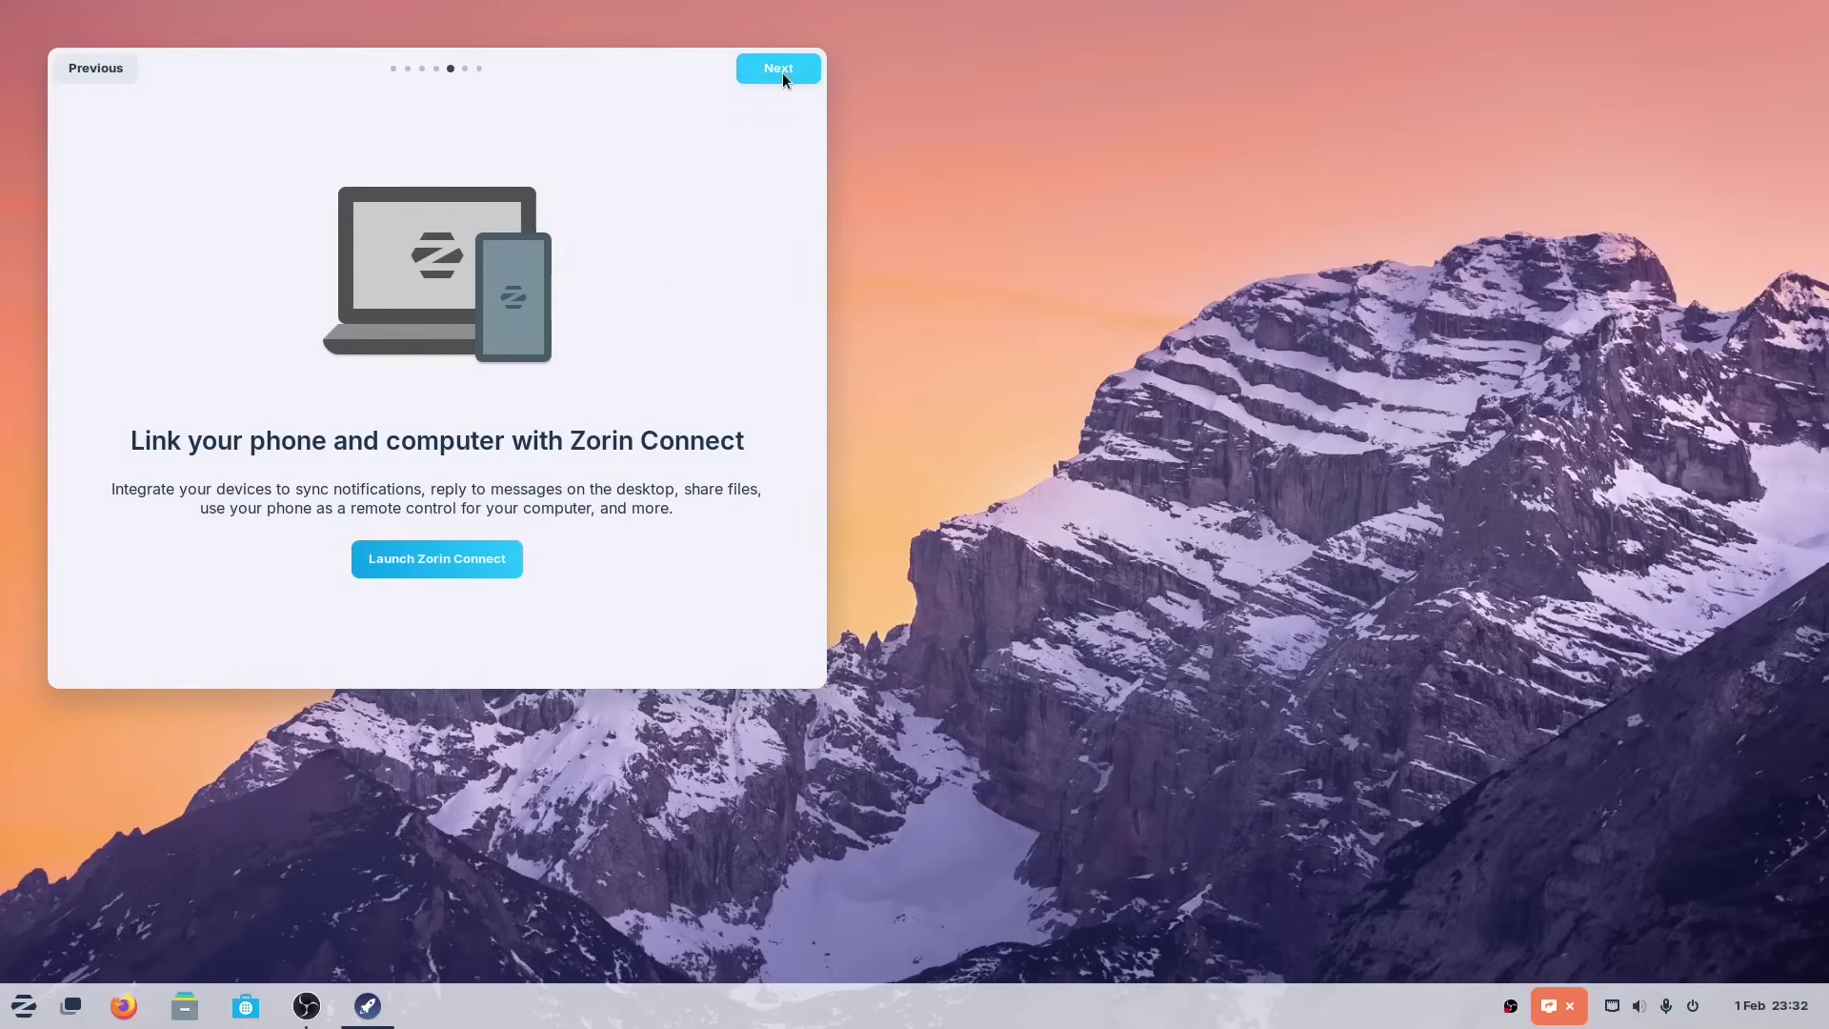
{"action": "left_click", "coordinate": [781, 72]}
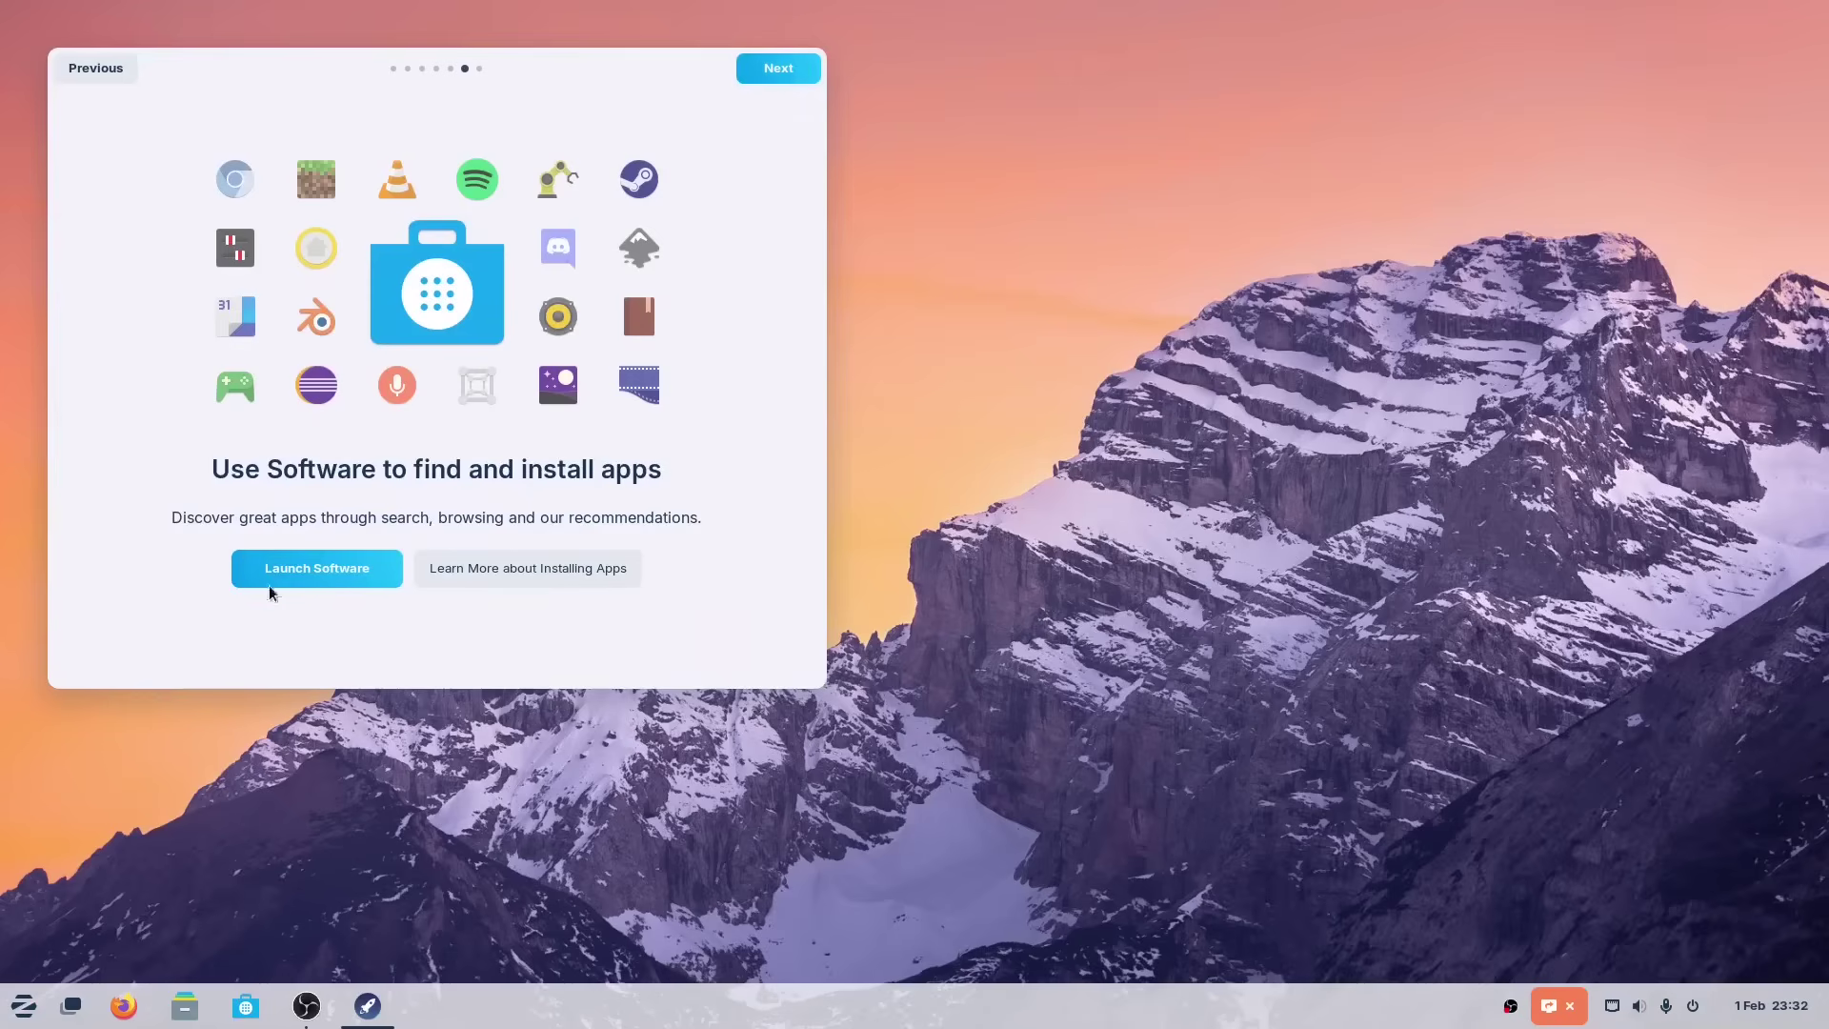